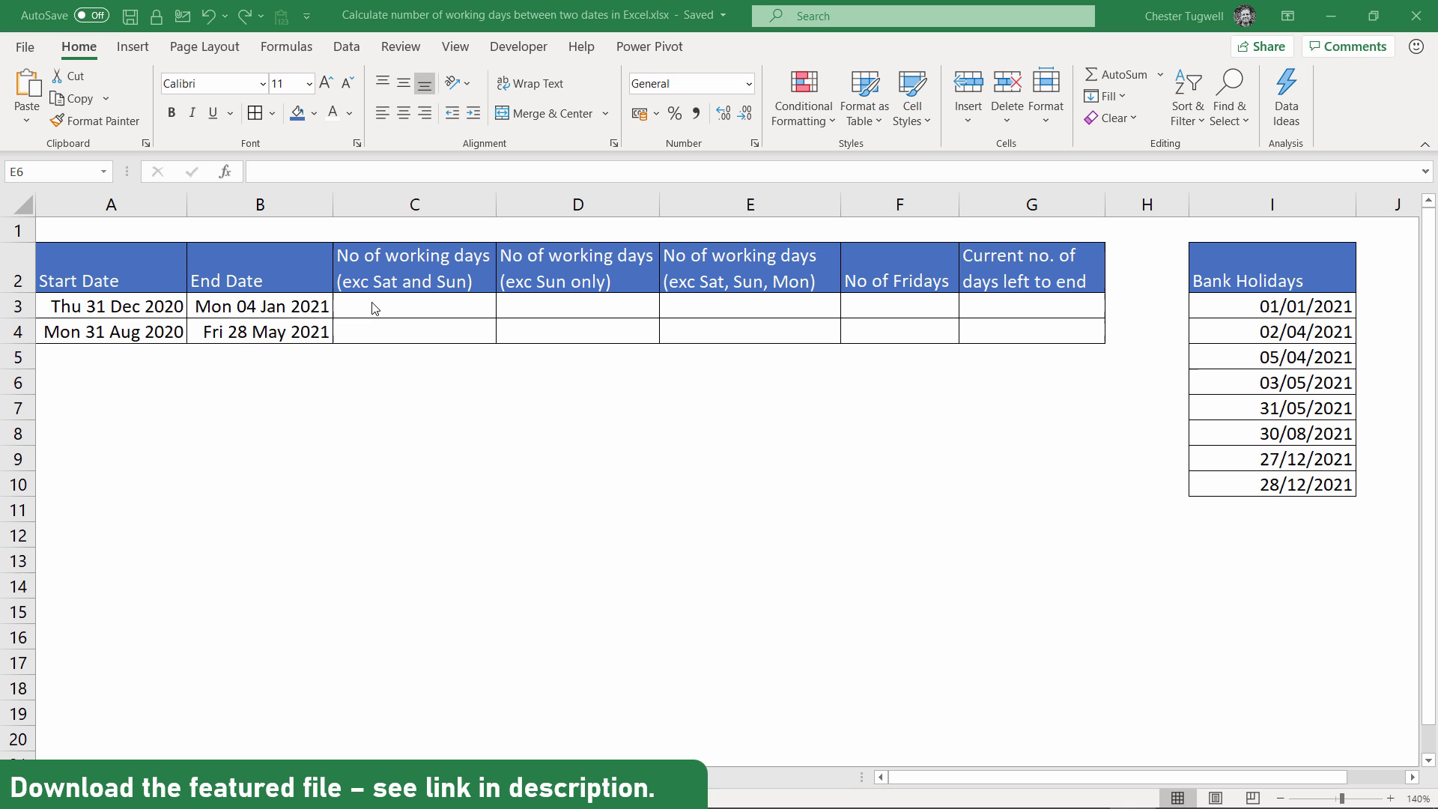
# Step: Enter =NETWORKDAYS(A3,B3,I3:I10) in C3, giving 2 working days excluding the holidays
pyautogui.click(396, 311)
pyautogui.write('=')
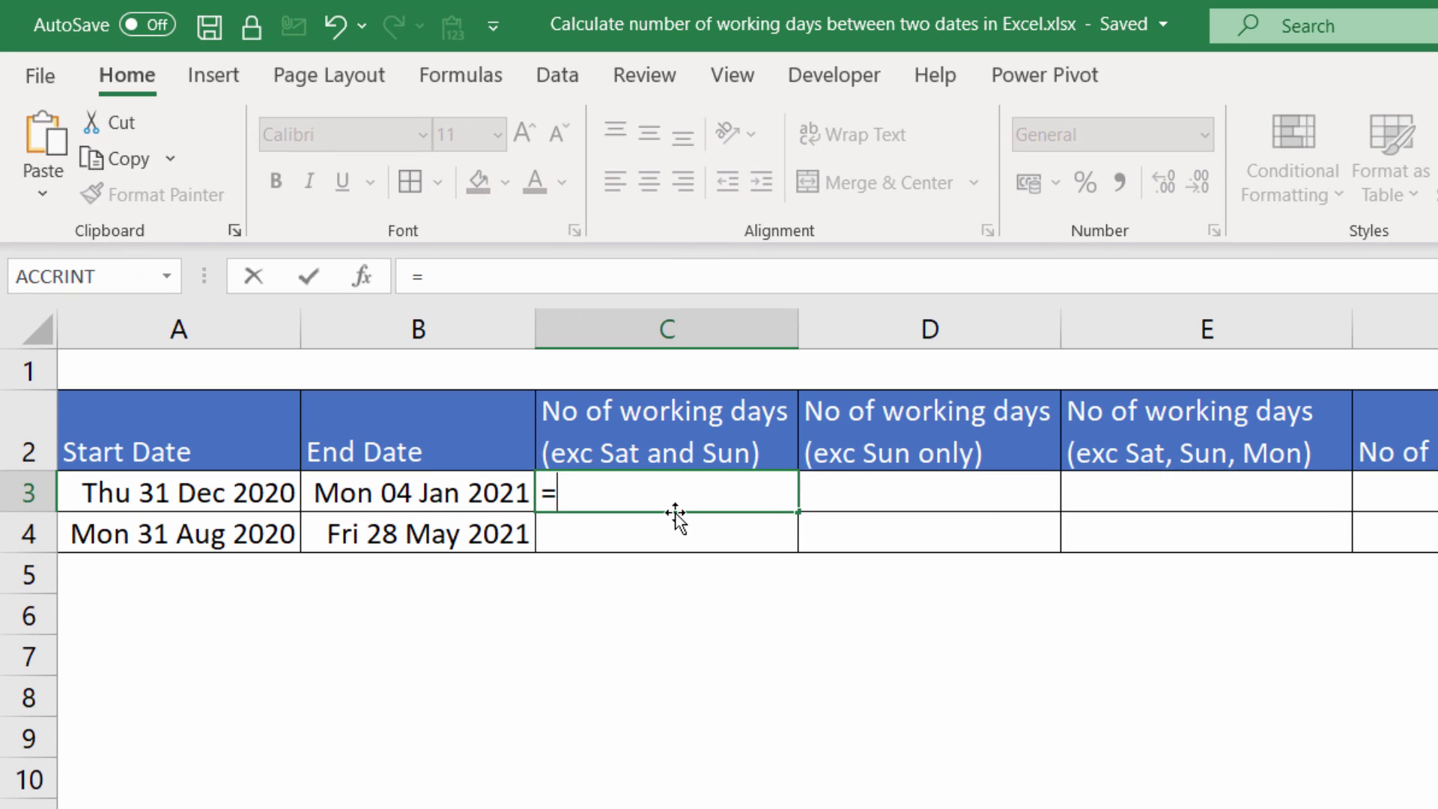
pyautogui.write('ne')
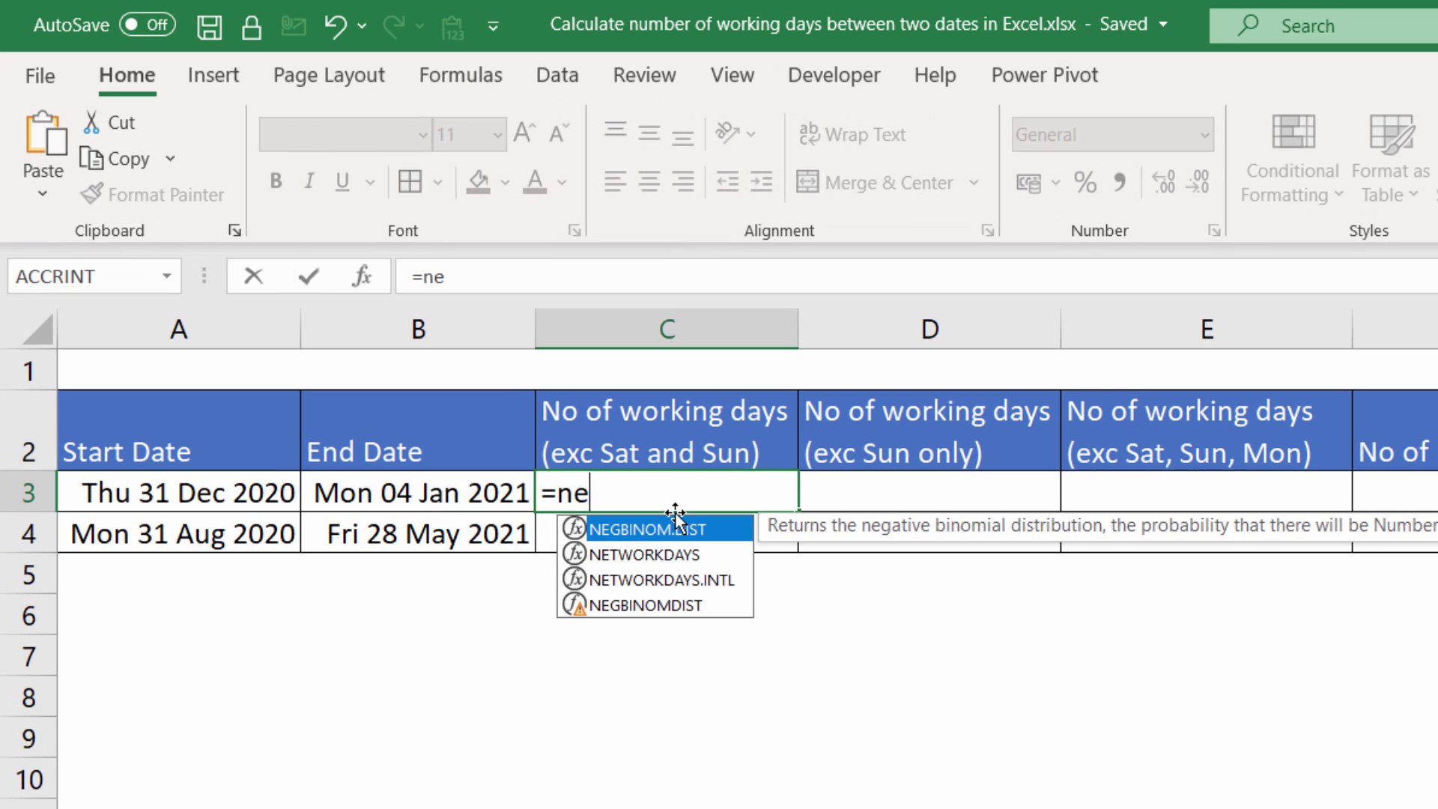
pyautogui.doubleClick(646, 560)
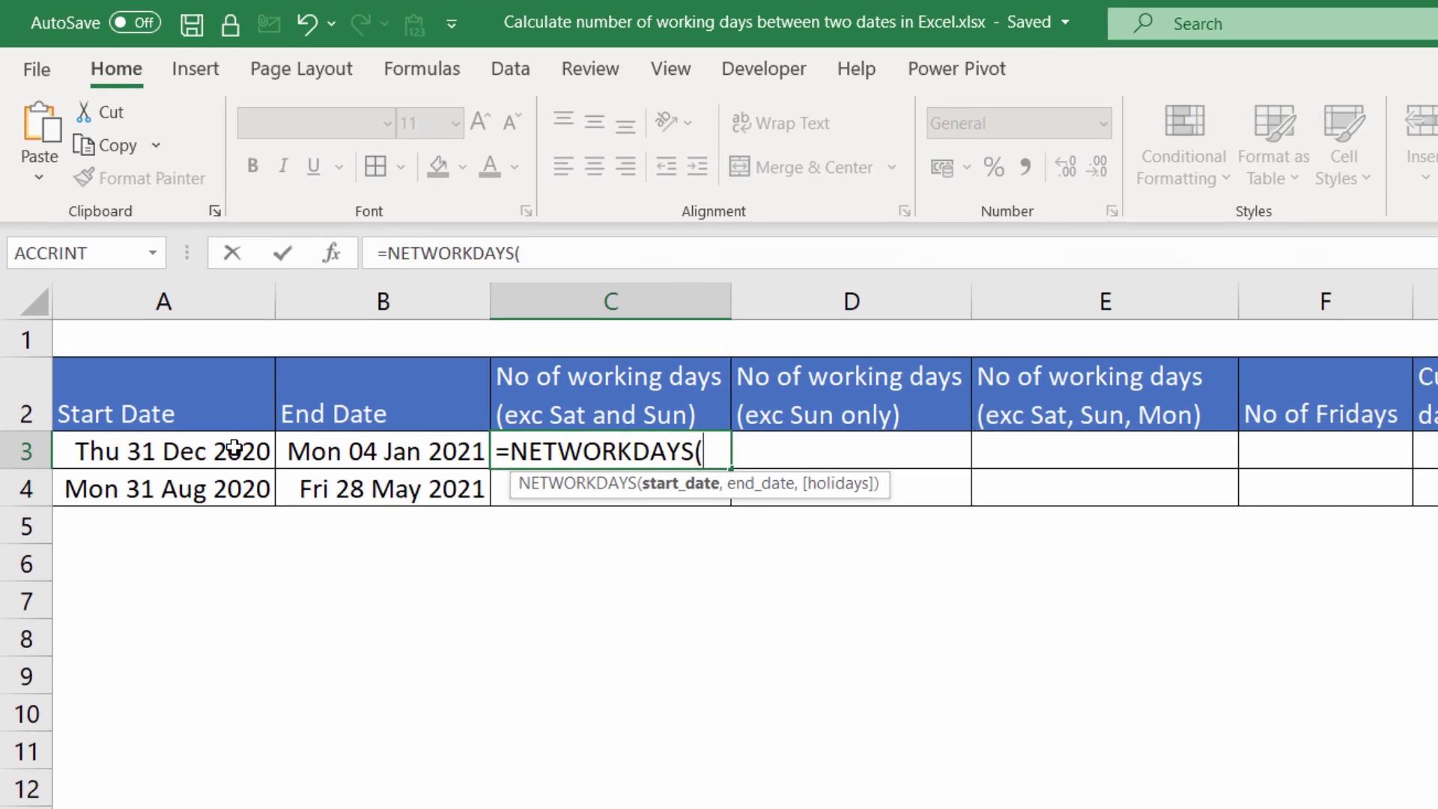
pyautogui.click(185, 355)
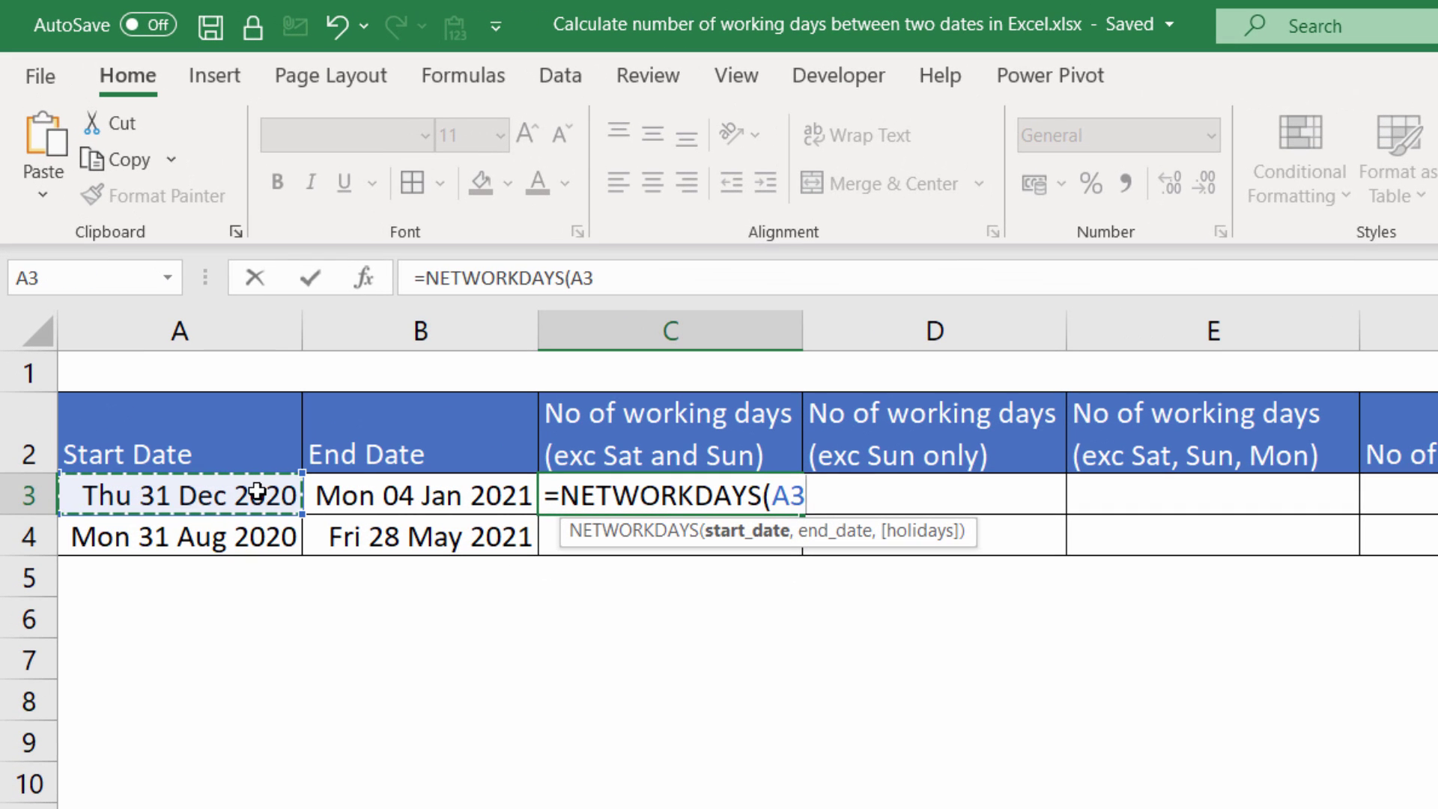
pyautogui.write(',')
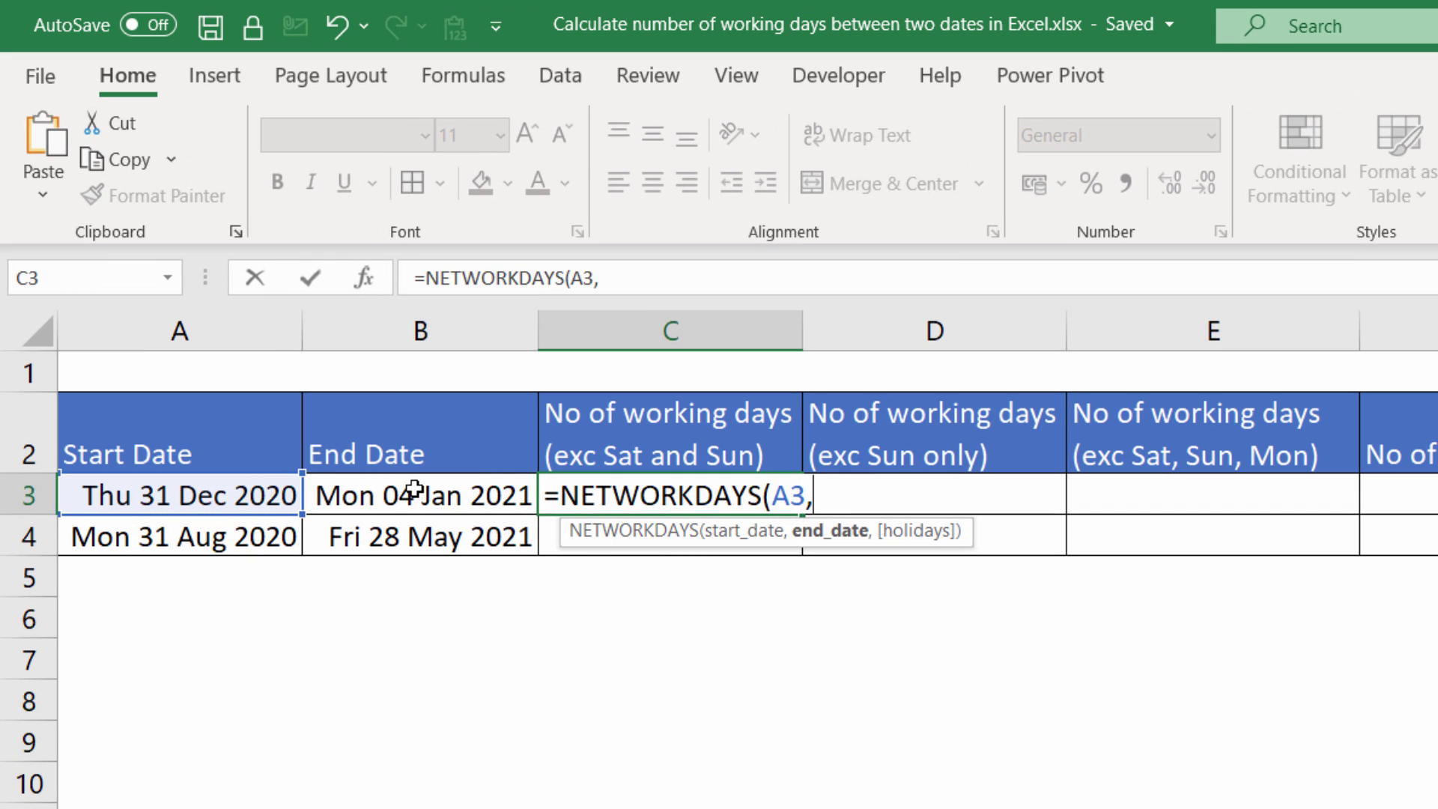
pyautogui.click(414, 490)
pyautogui.write(',')
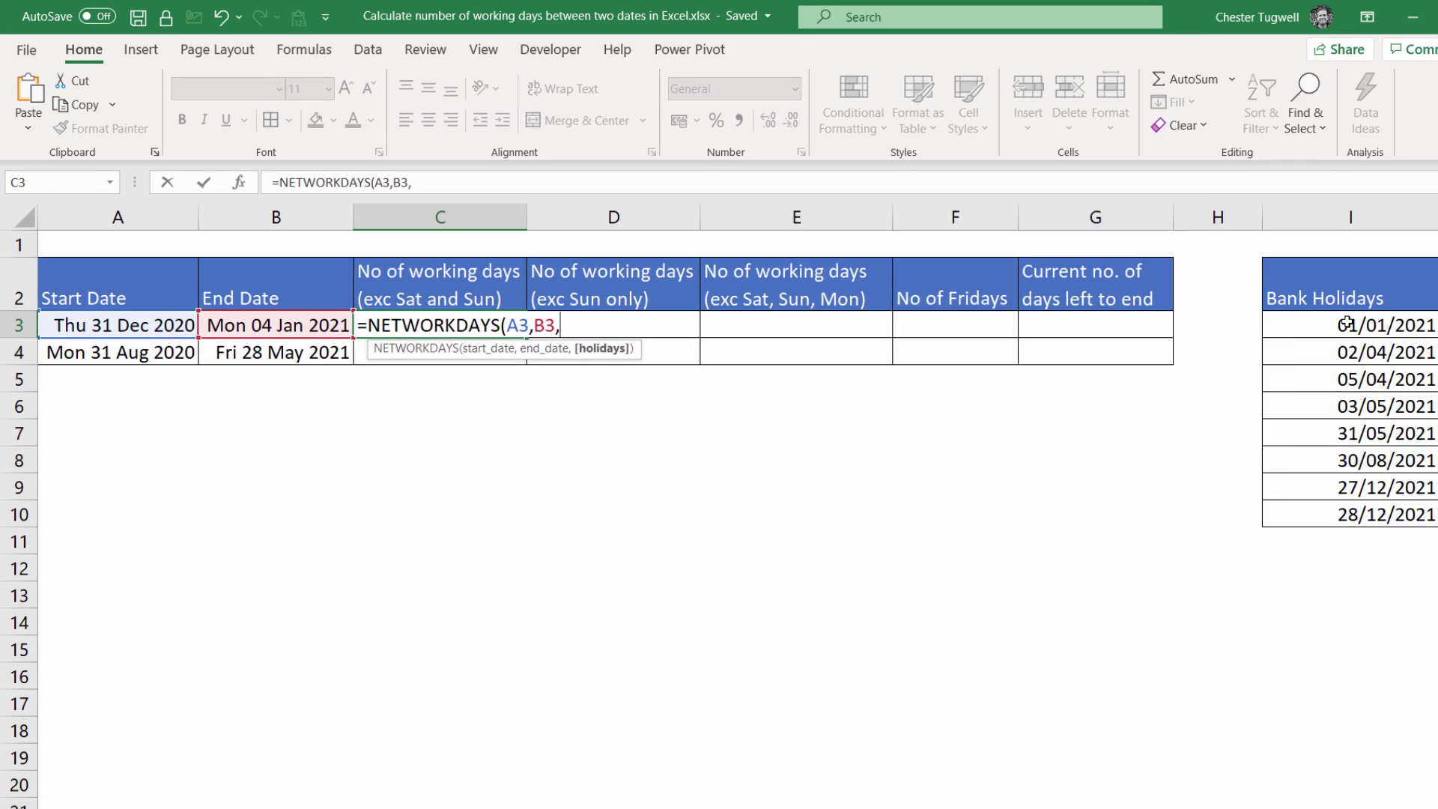
pyautogui.moveTo(1346, 324); pyautogui.dragTo(1361, 503)
pyautogui.write(')')
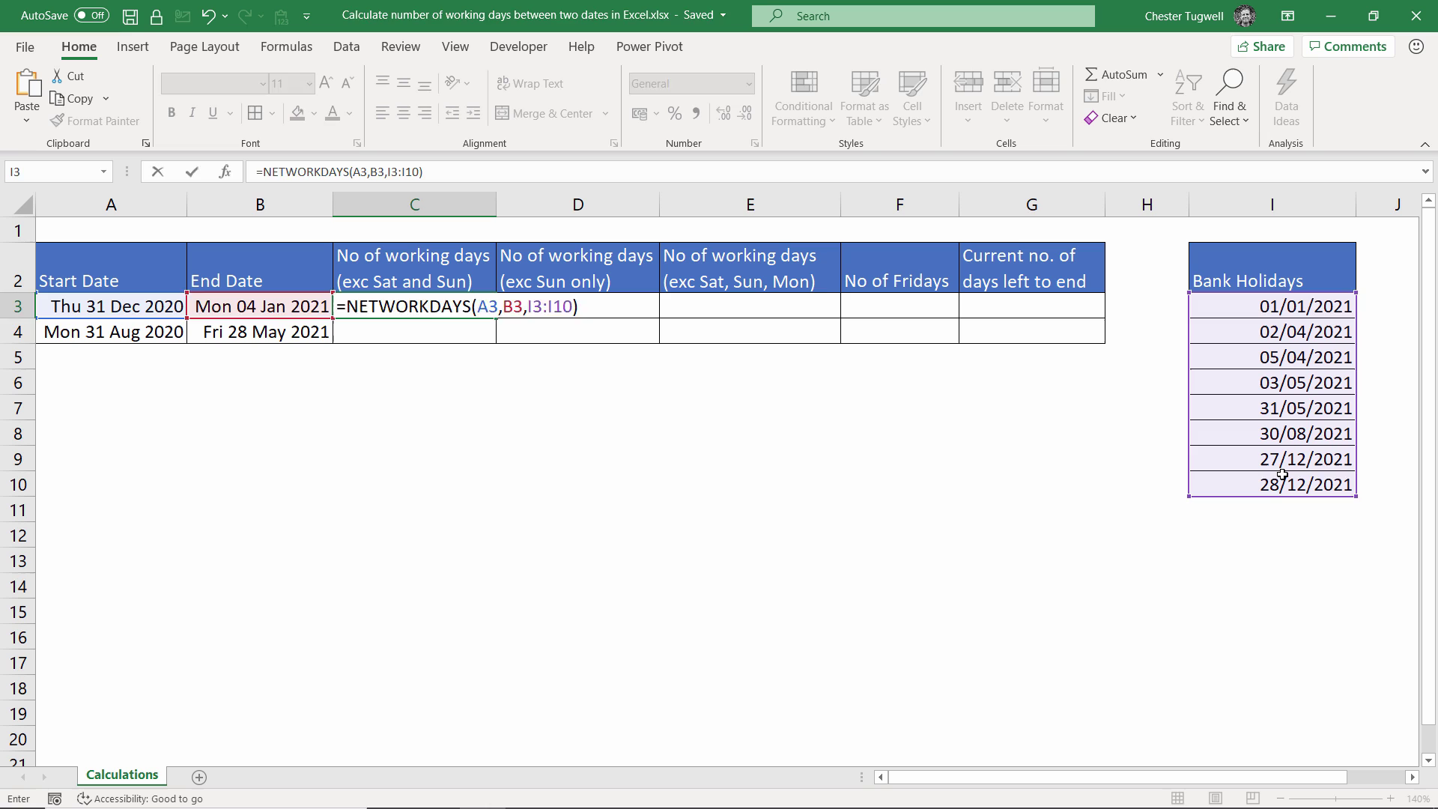
pyautogui.press('Return')
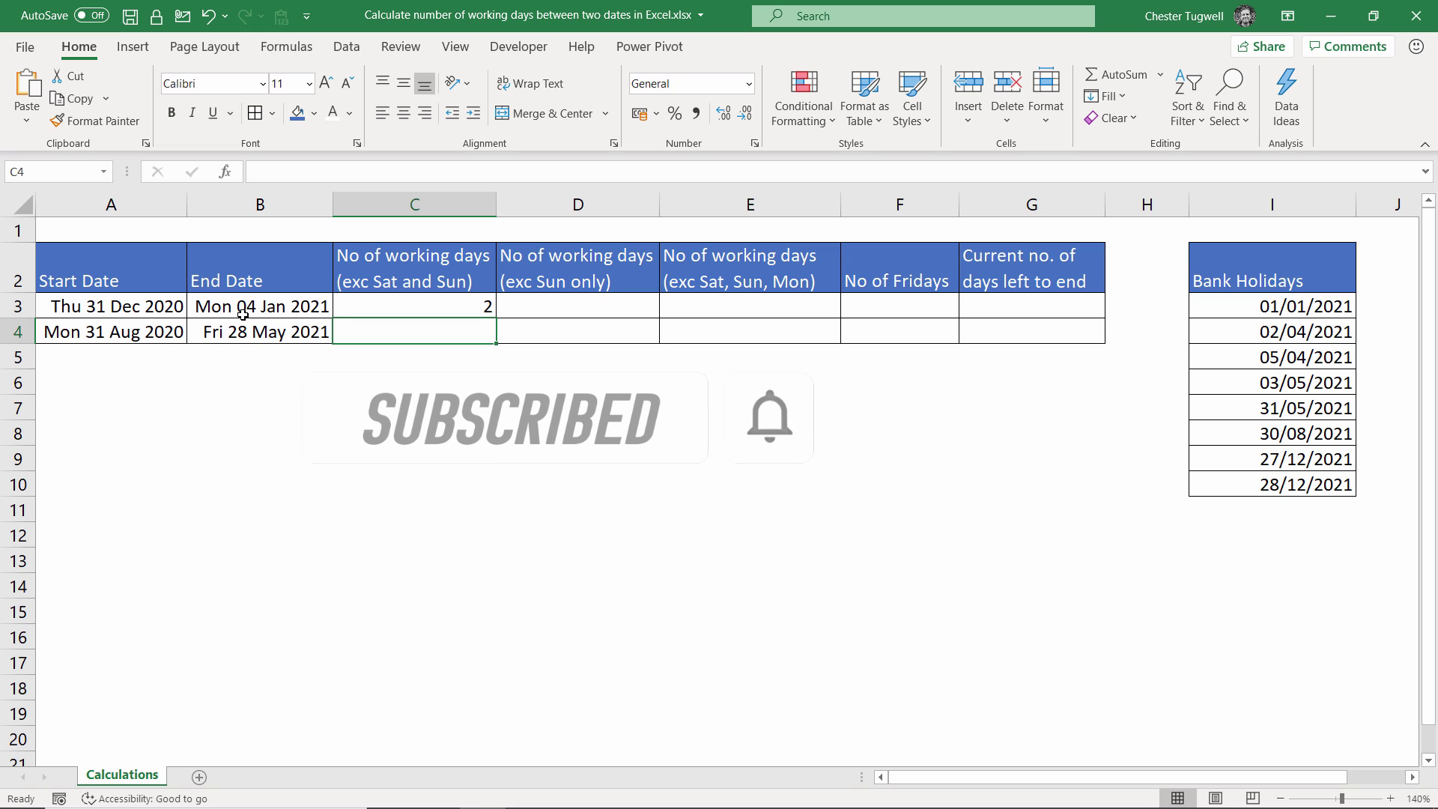
# Step: Make the holiday range in the C3 formula absolute as $I$3:$I$10
pyautogui.doubleClick(447, 304)
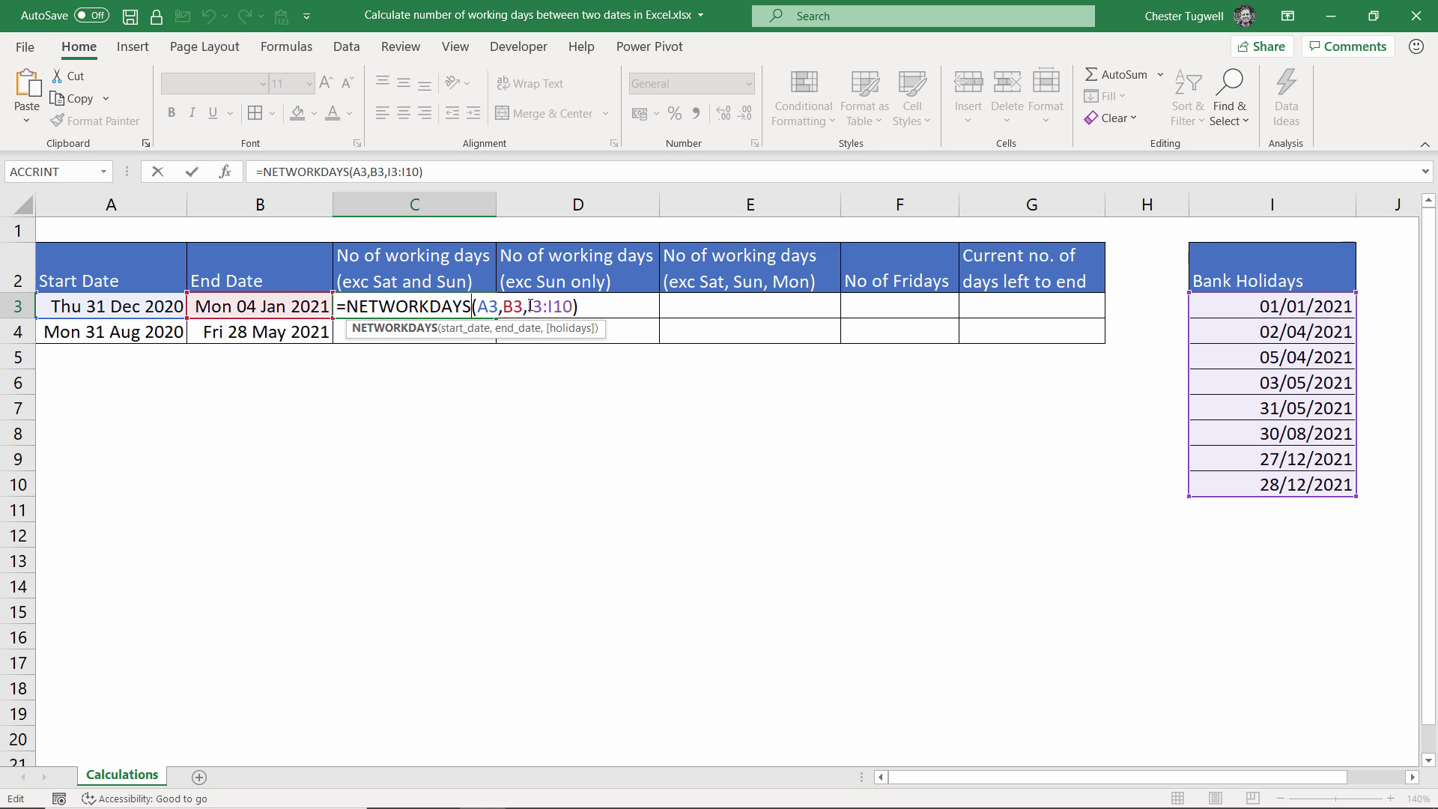
pyautogui.moveTo(529, 305); pyautogui.dragTo(573, 305)
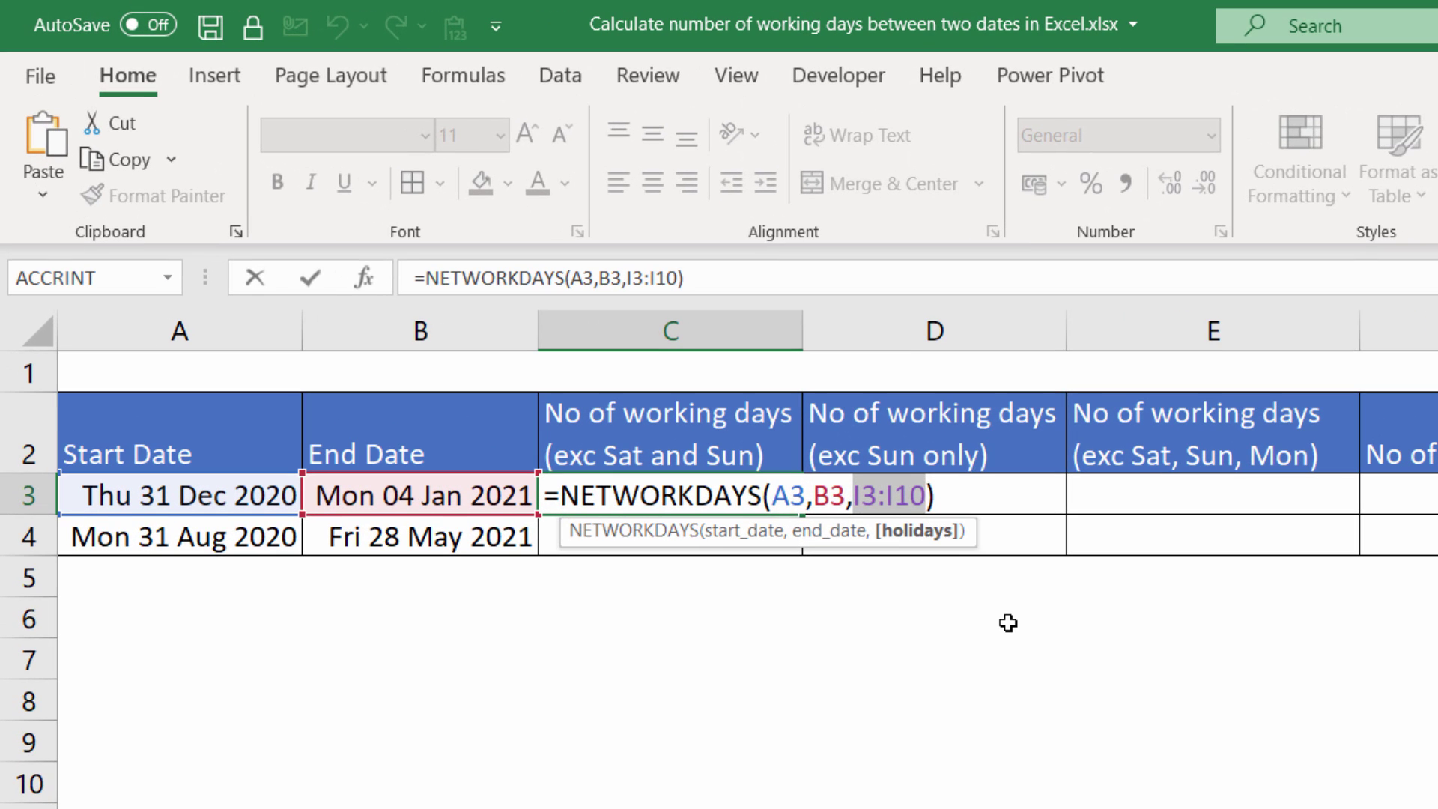
pyautogui.press('F4')
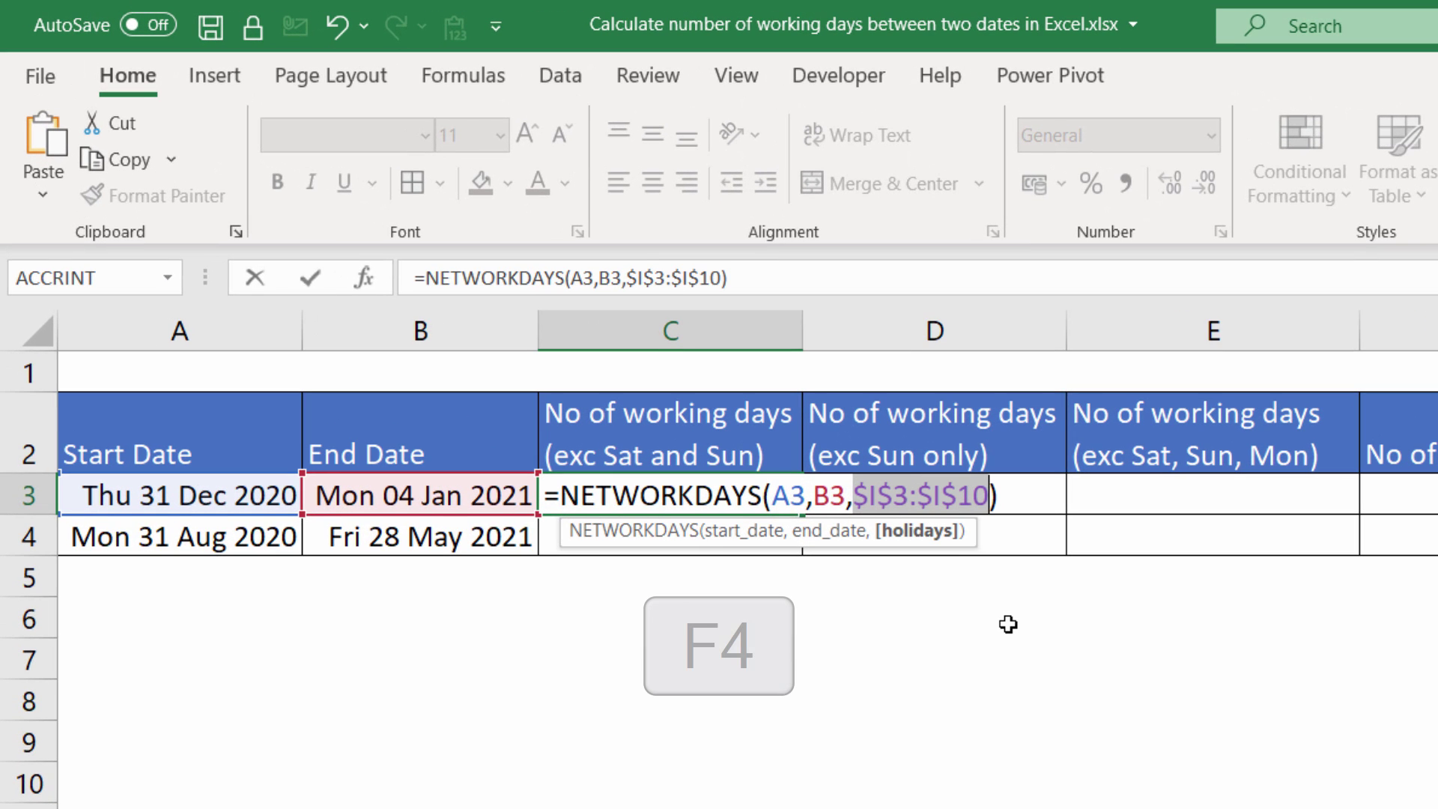
pyautogui.press('Return')
# Step: Fill the C3 formula down to C4, returning 191 working days
pyautogui.click(786, 503)
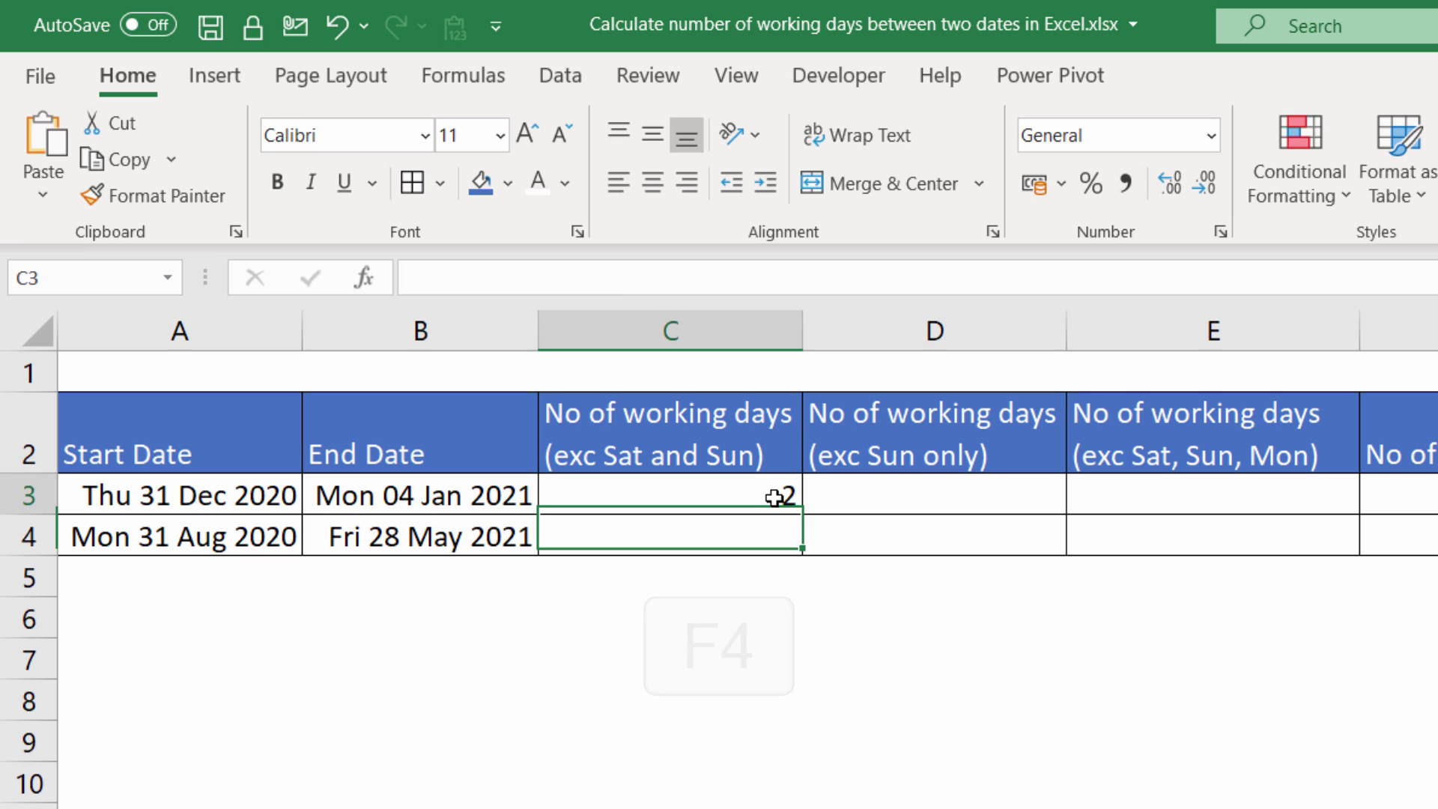
pyautogui.moveTo(799, 512); pyautogui.dragTo(796, 554)
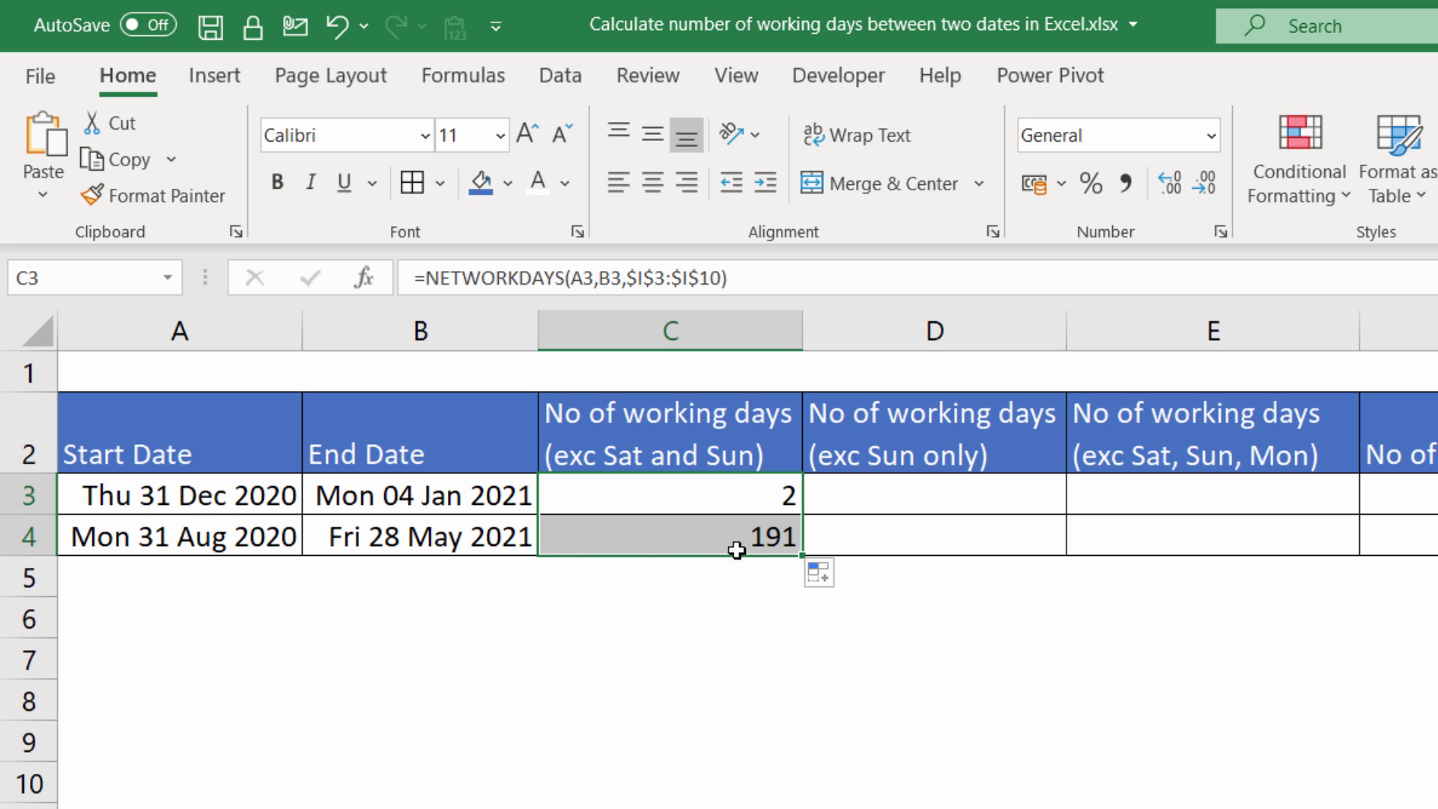
pyautogui.click(762, 539)
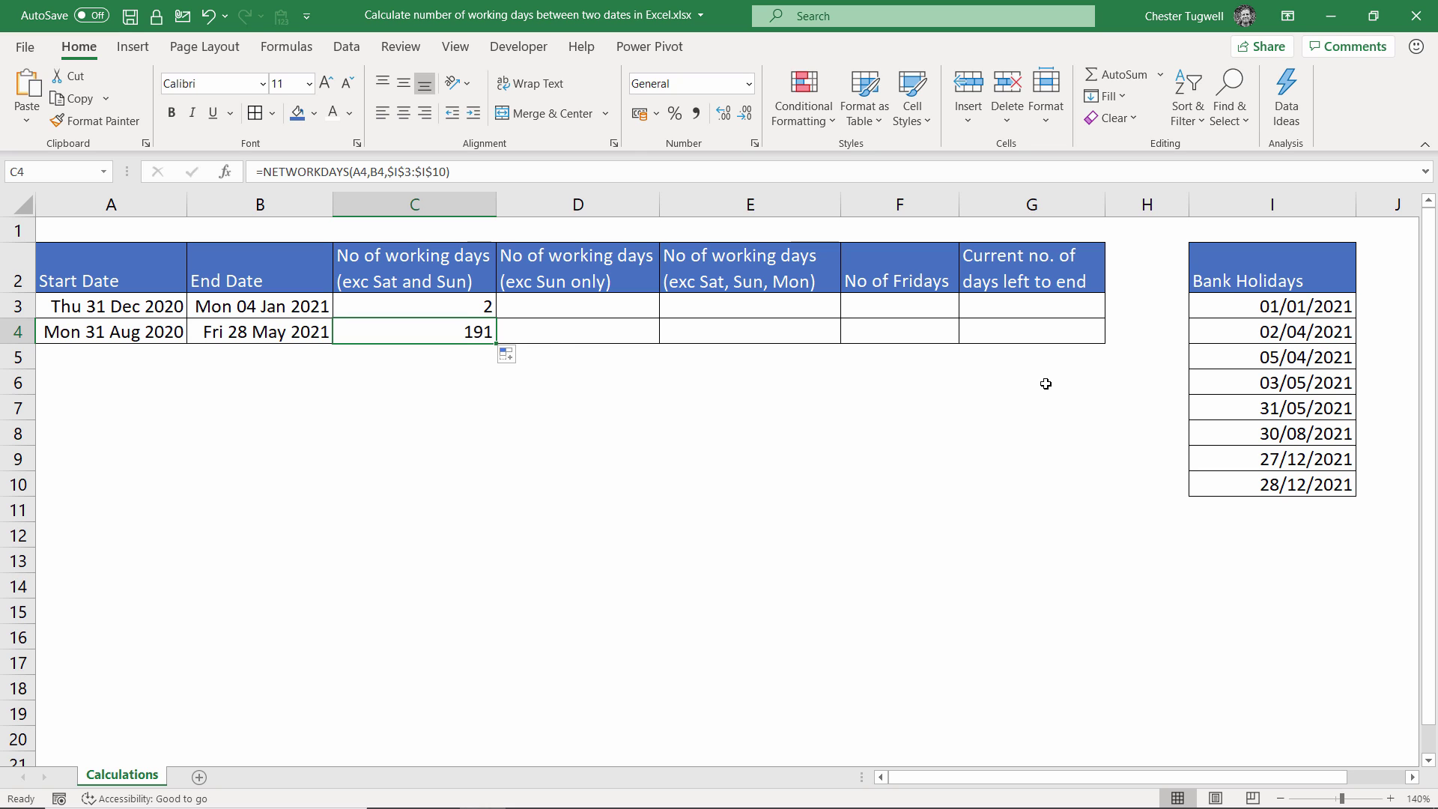
# Step: Convert the holiday list I2:I10 into a table with headers and start renaming it 'Bank_holiday'
pyautogui.click(476, 309)
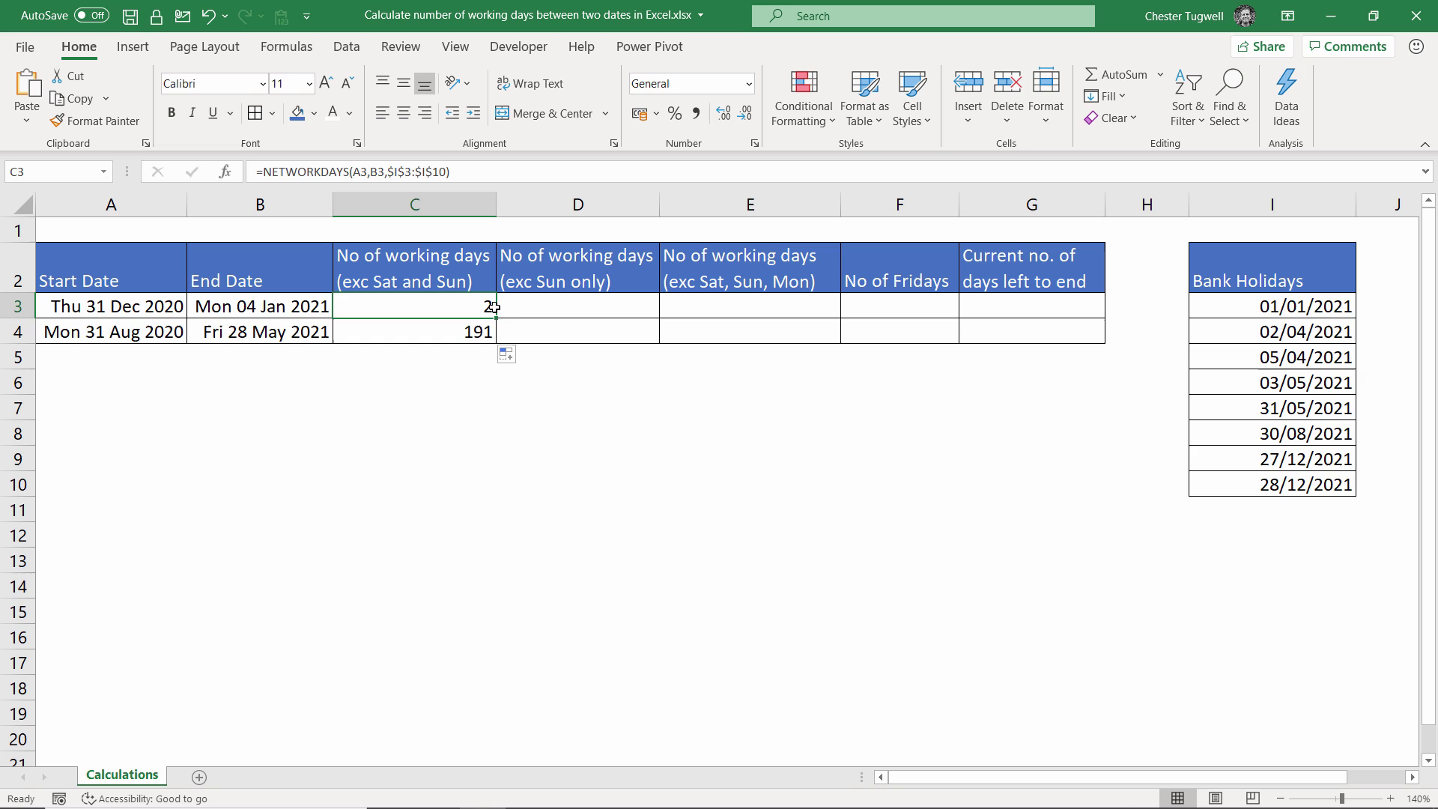
pyautogui.click(1271, 356)
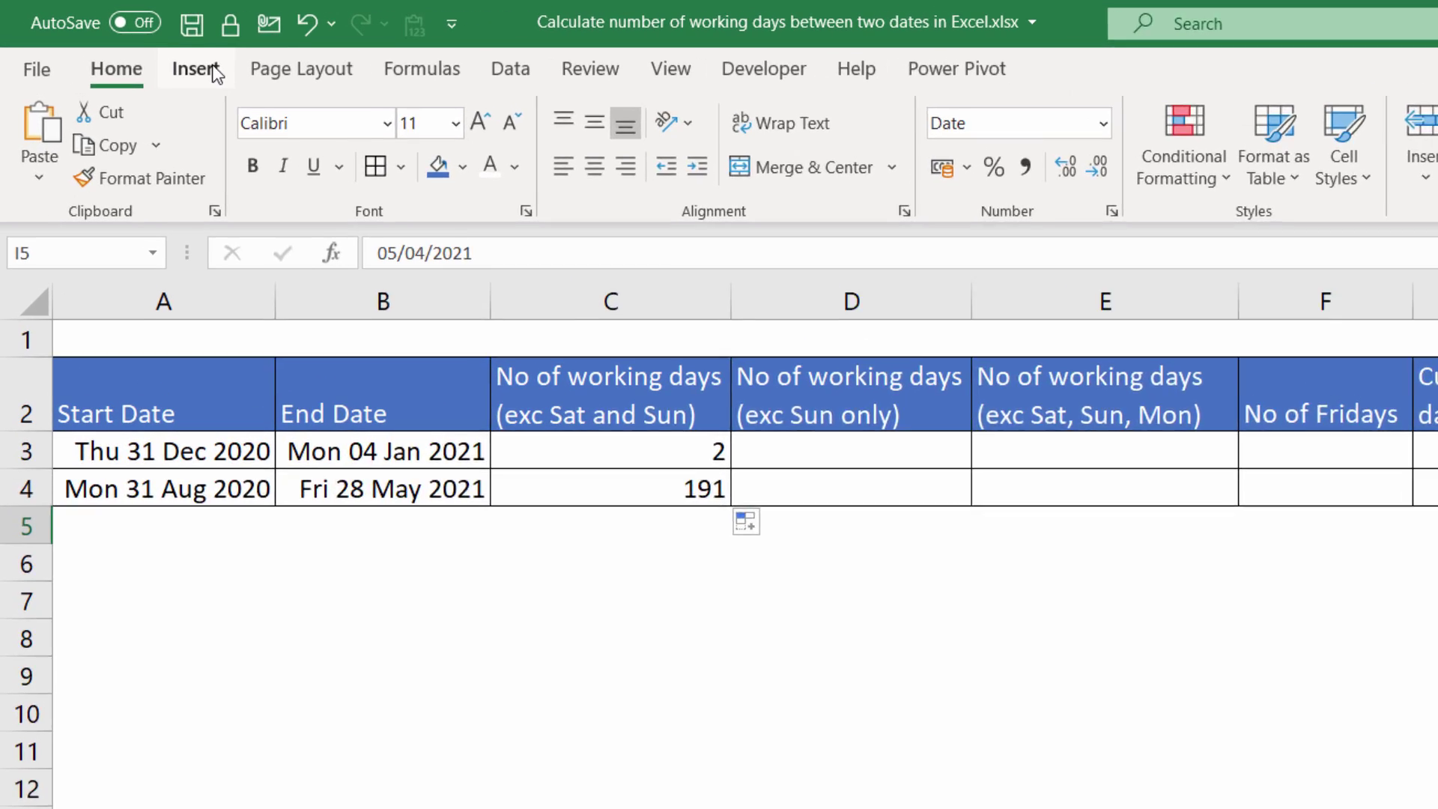
pyautogui.click(139, 46)
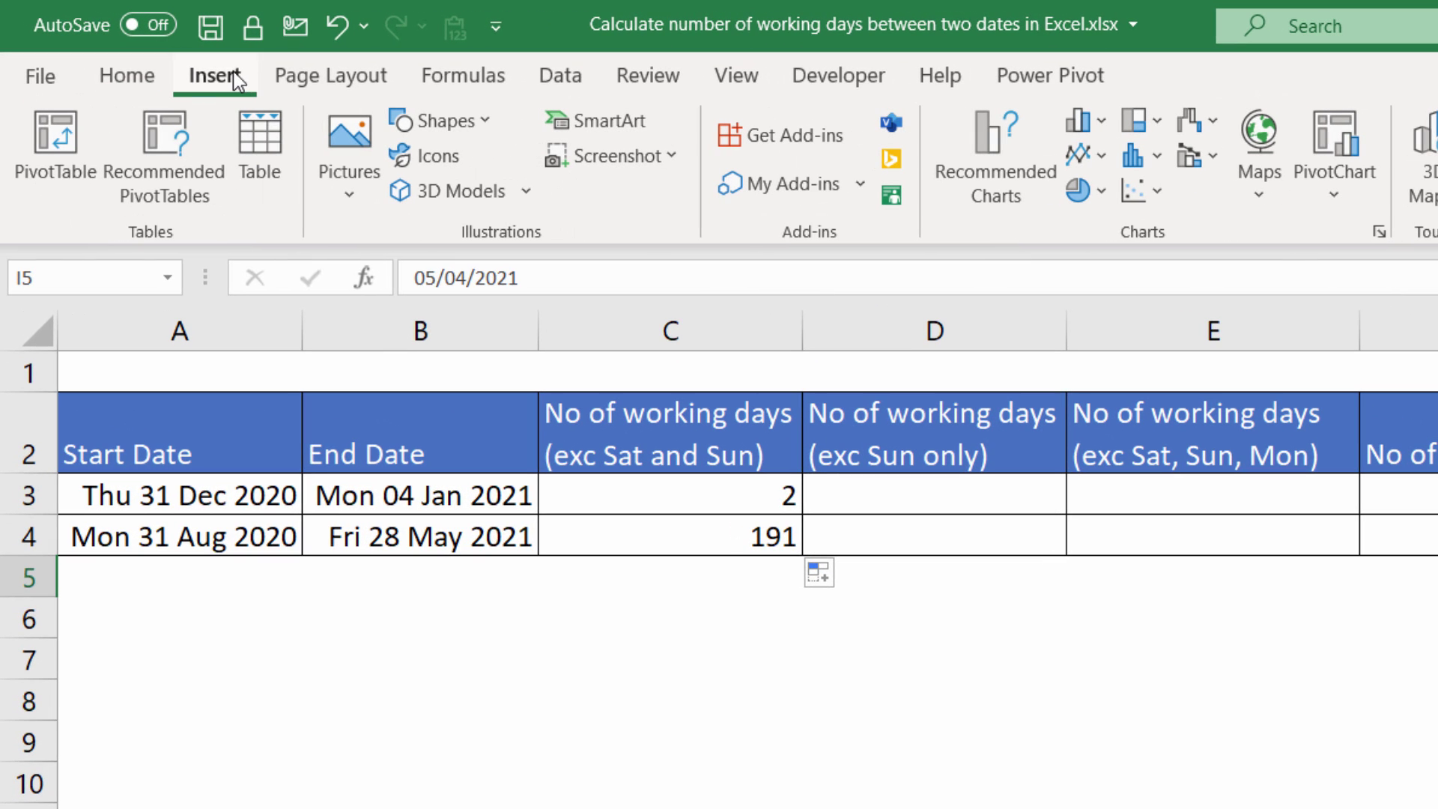
pyautogui.click(259, 150)
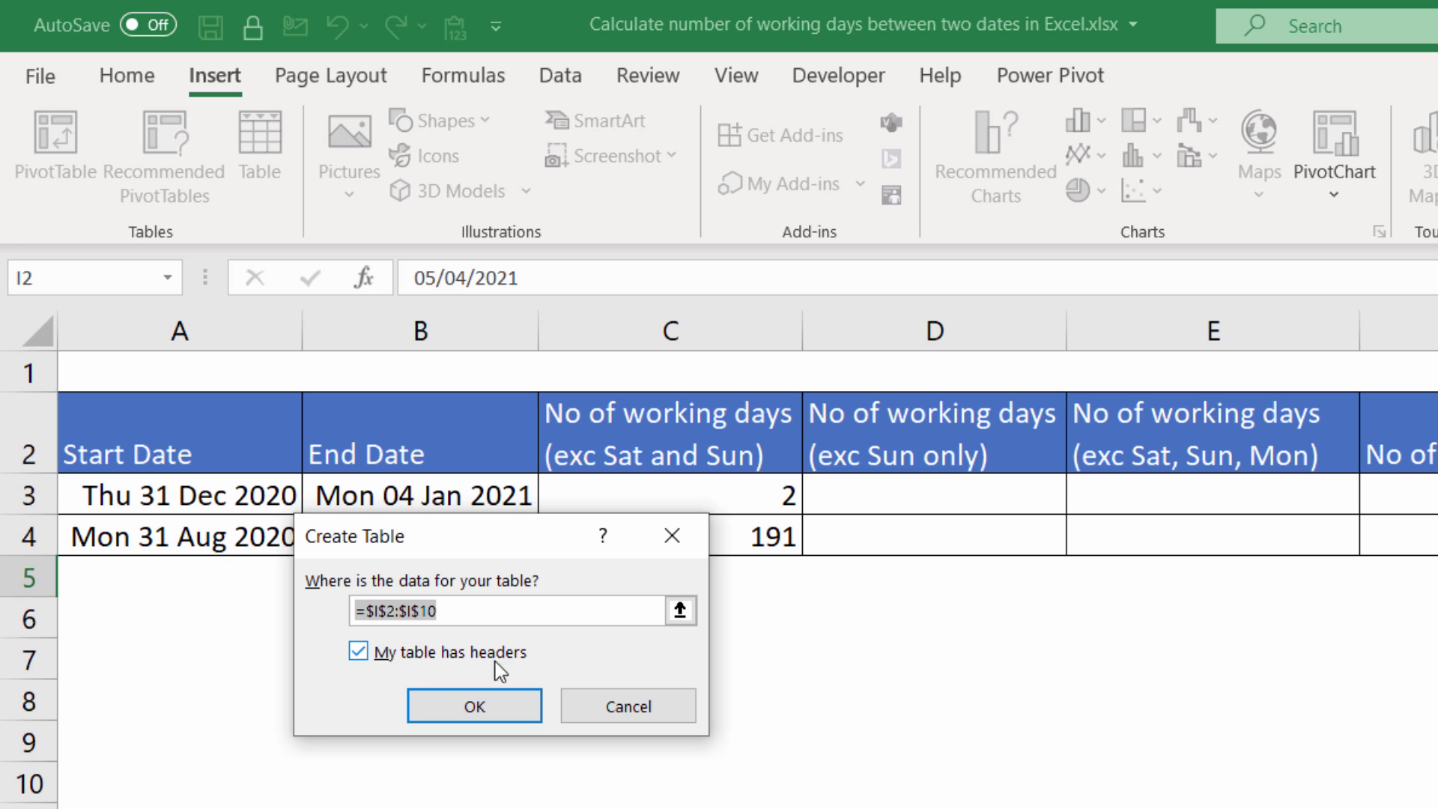
pyautogui.click(474, 709)
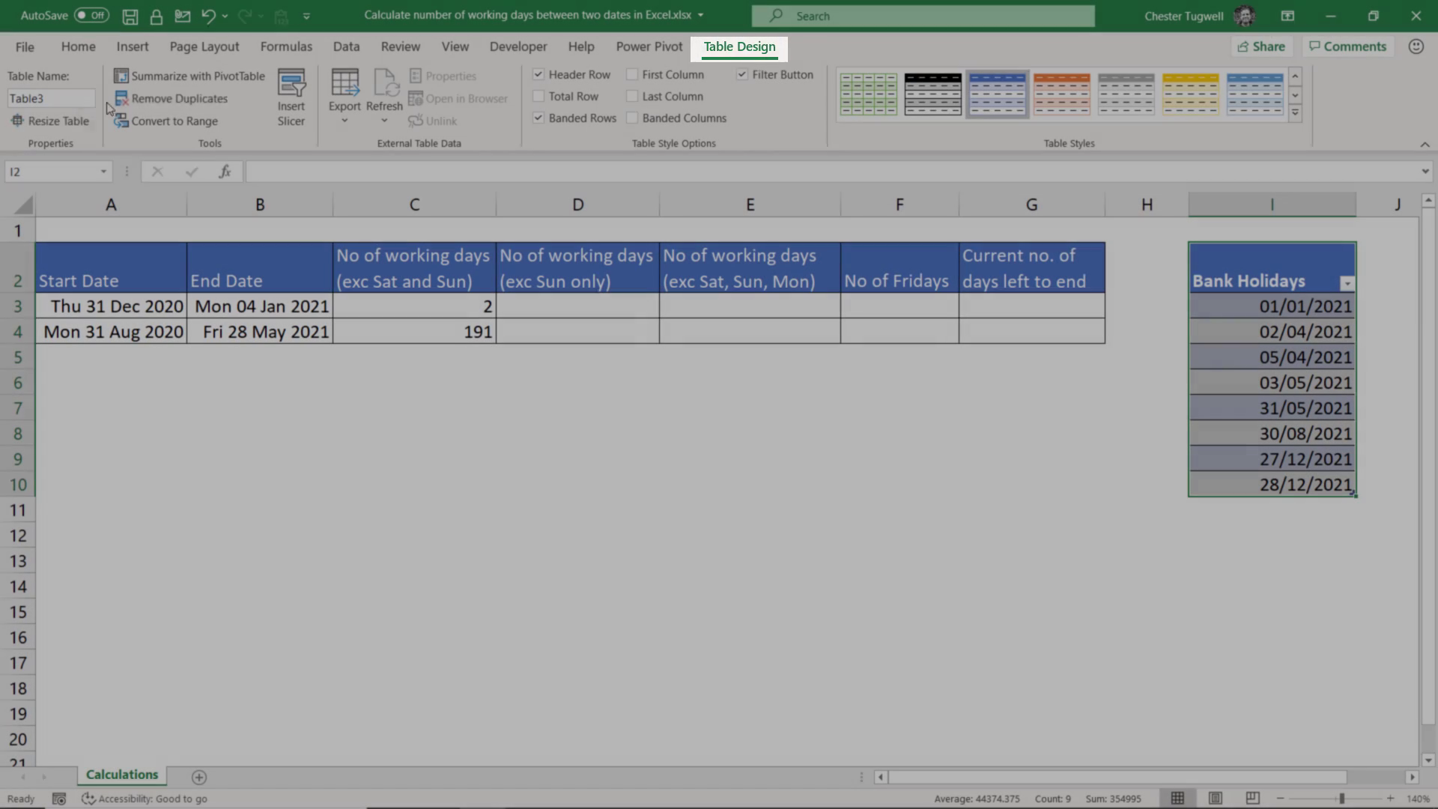
pyautogui.click(57, 96)
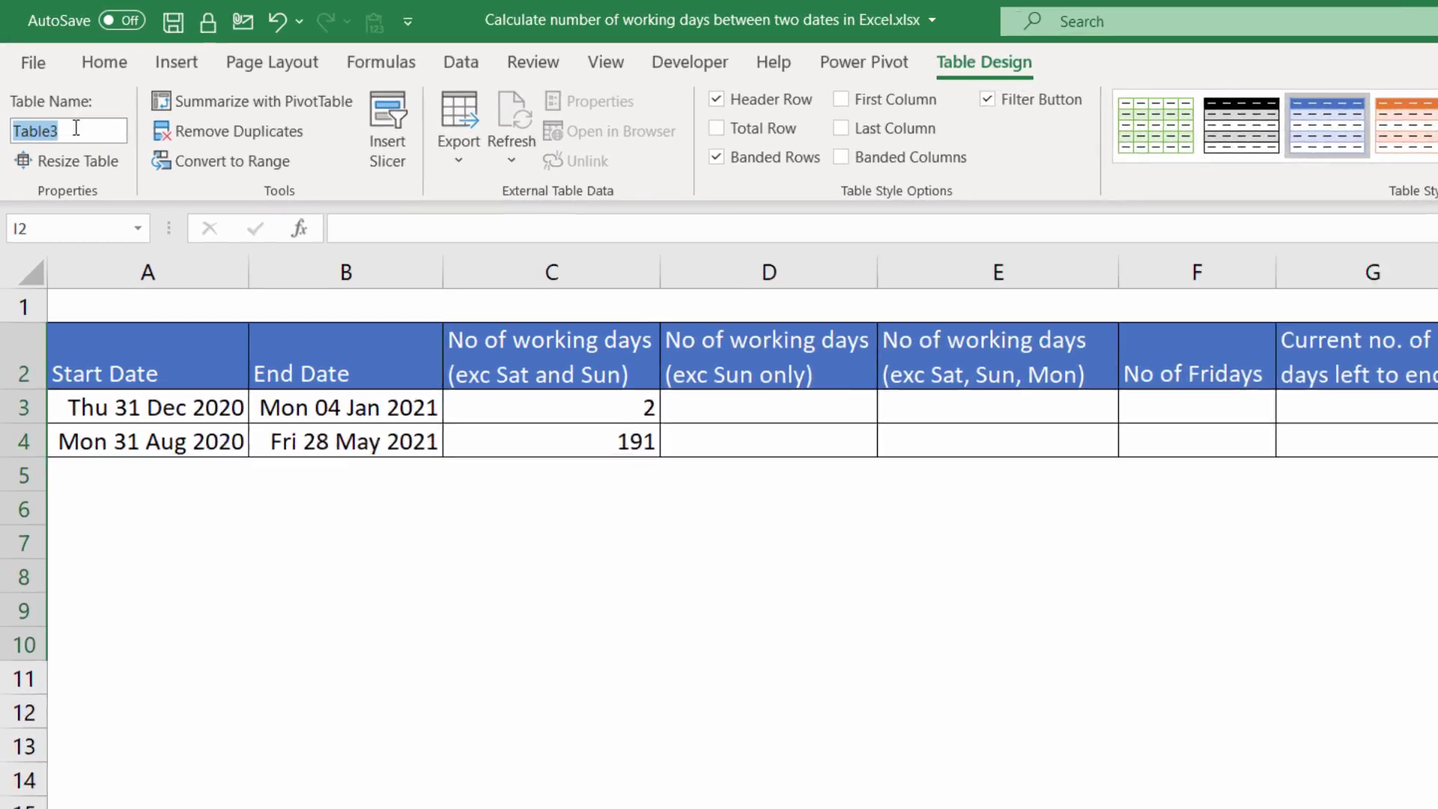
pyautogui.write('Bank_')
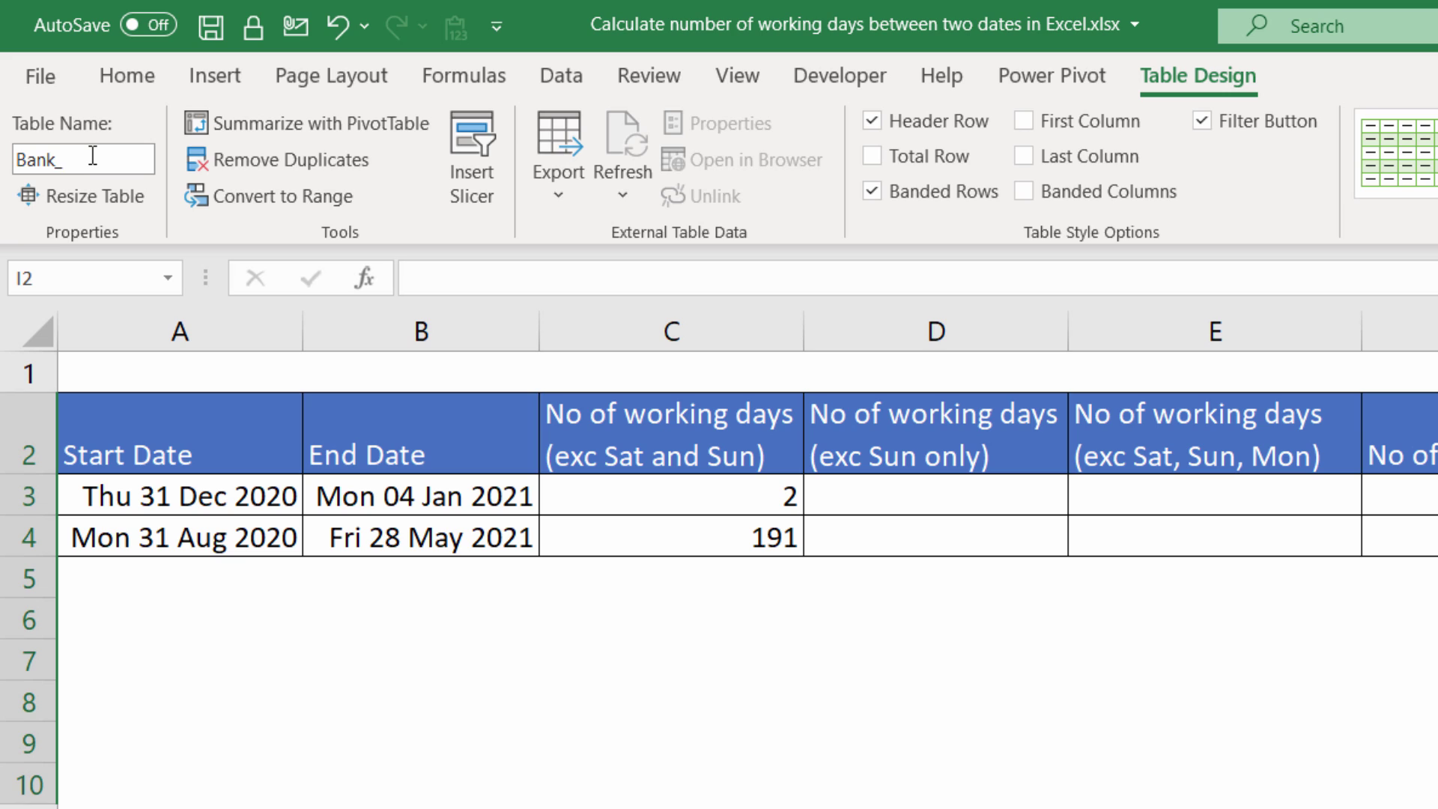
pyautogui.write('holidays')
# Step: Replace $I$3:$I$10 with Bank_holidays in the C3 formula and refill it to C4
pyautogui.click(735, 488)
pyautogui.press('F2')
pyautogui.hotkey('shift', 'Left')
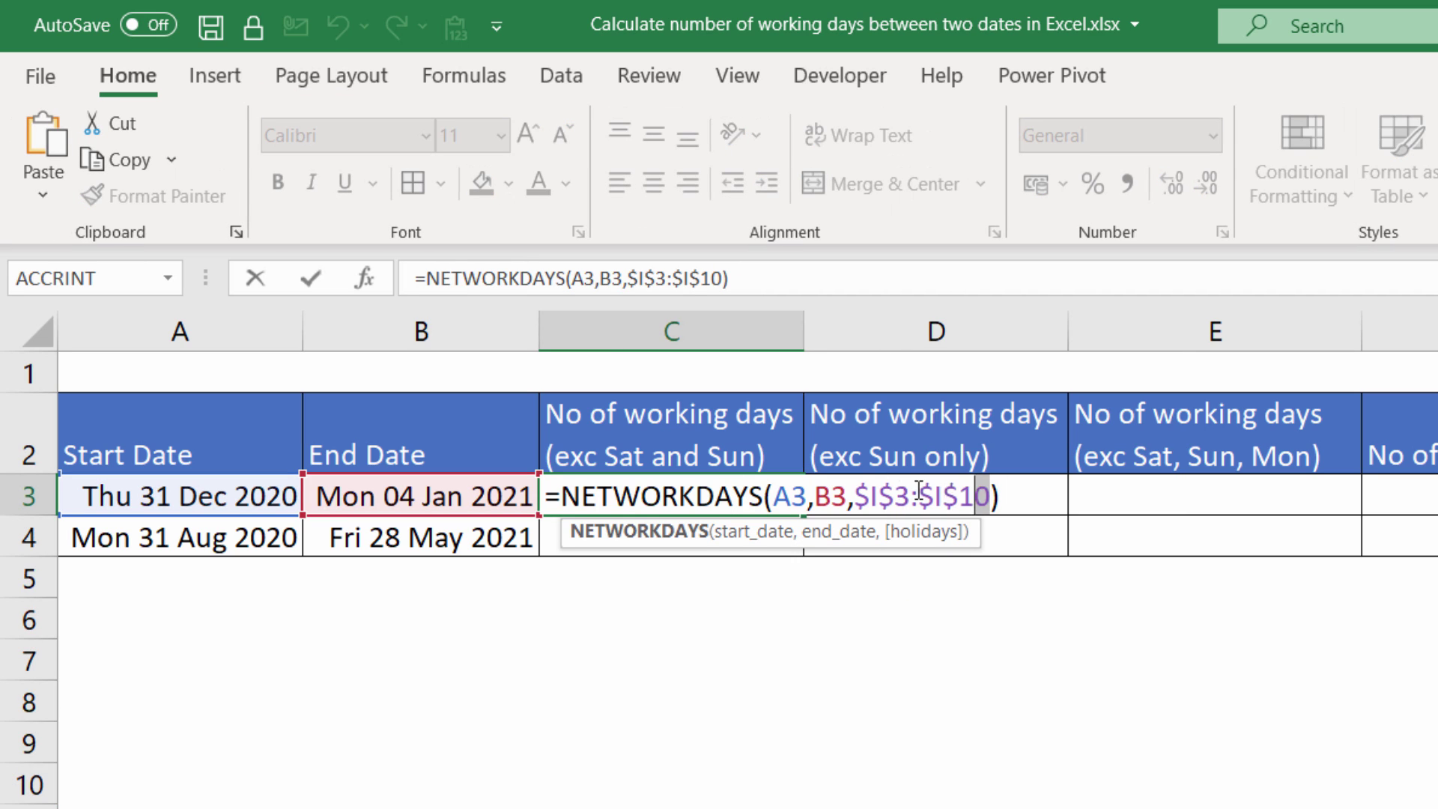
pyautogui.hotkey('shift', 'Left')
pyautogui.hotkey('shift', 'Left')
pyautogui.hotkey('shift', 'Left')
pyautogui.hotkey('shift', 'Left')
pyautogui.hotkey('shift', 'Left')
pyautogui.hotkey('shift', 'Left')
pyautogui.hotkey('shift', 'Left')
pyautogui.hotkey('shift', 'Left')
pyautogui.hotkey('shift', 'Left')
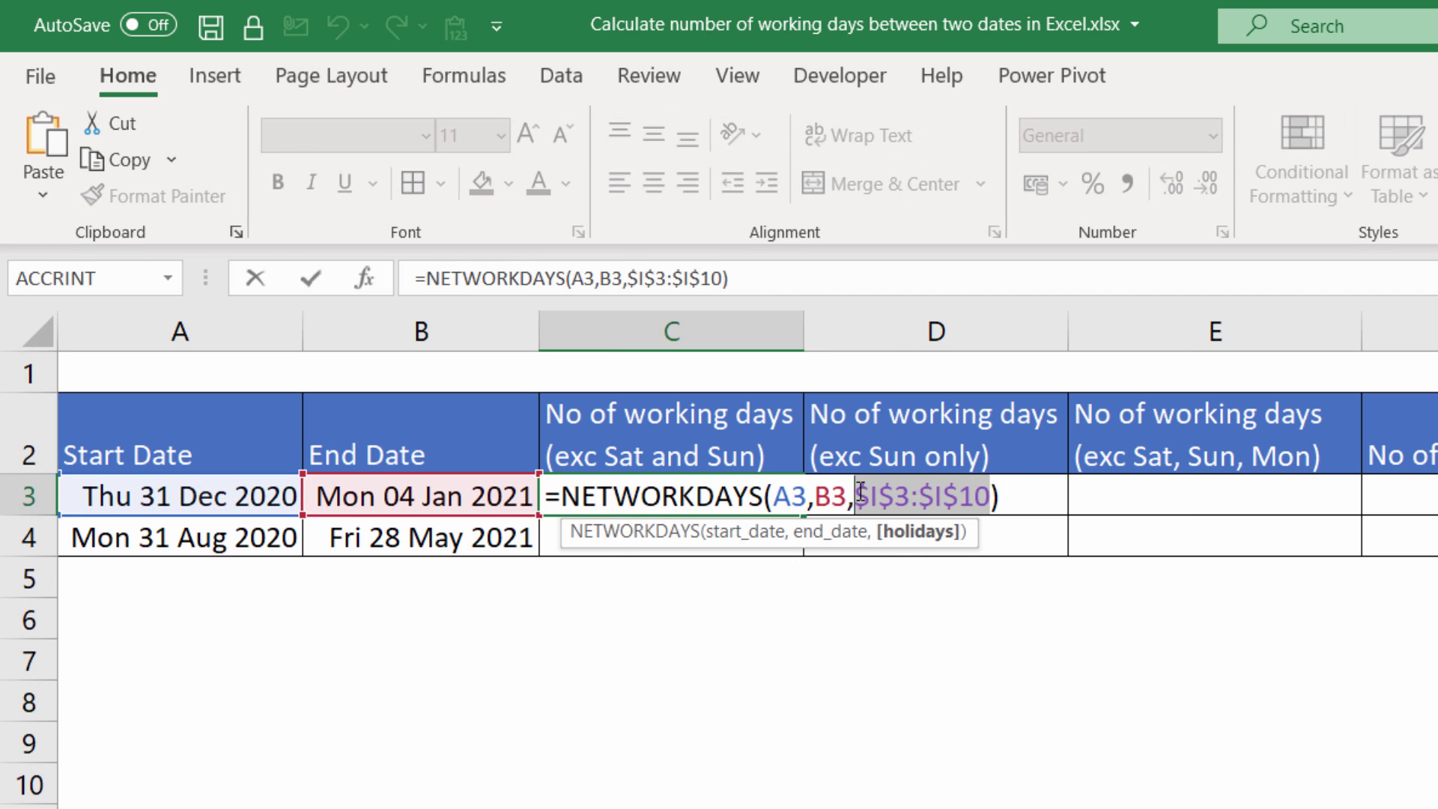
pyautogui.press('BackSpace')
pyautogui.write('ban')
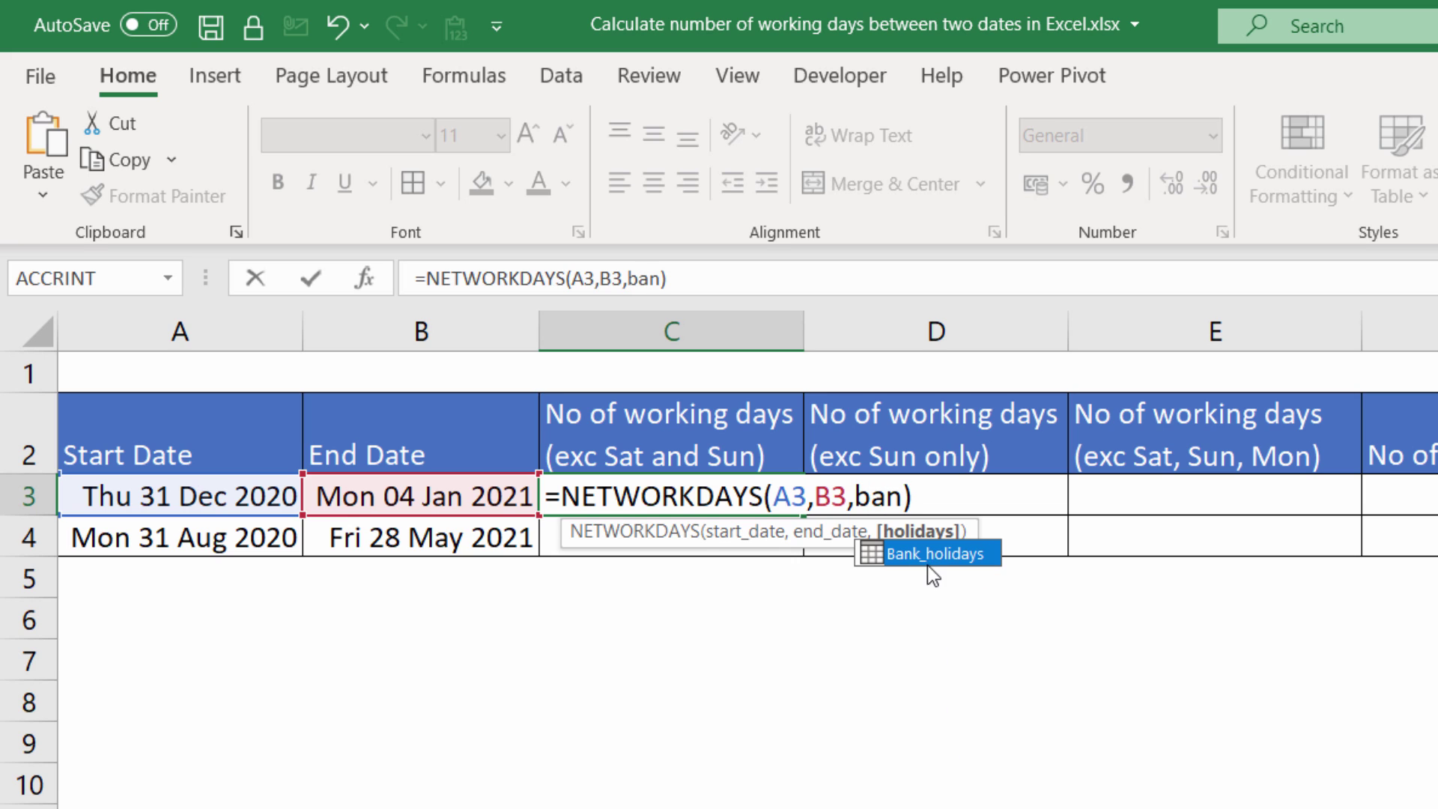
pyautogui.doubleClick(928, 562)
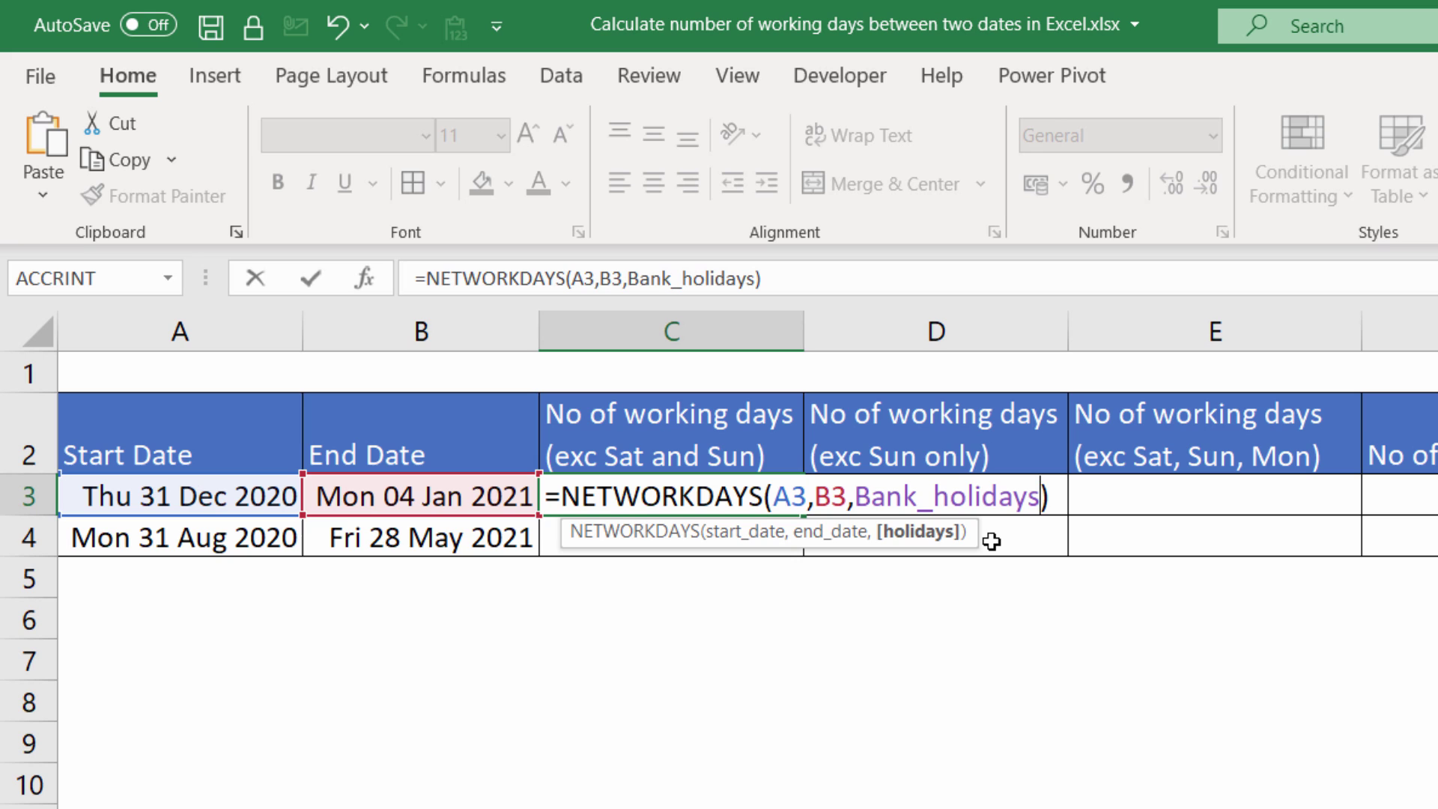
pyautogui.press('Return')
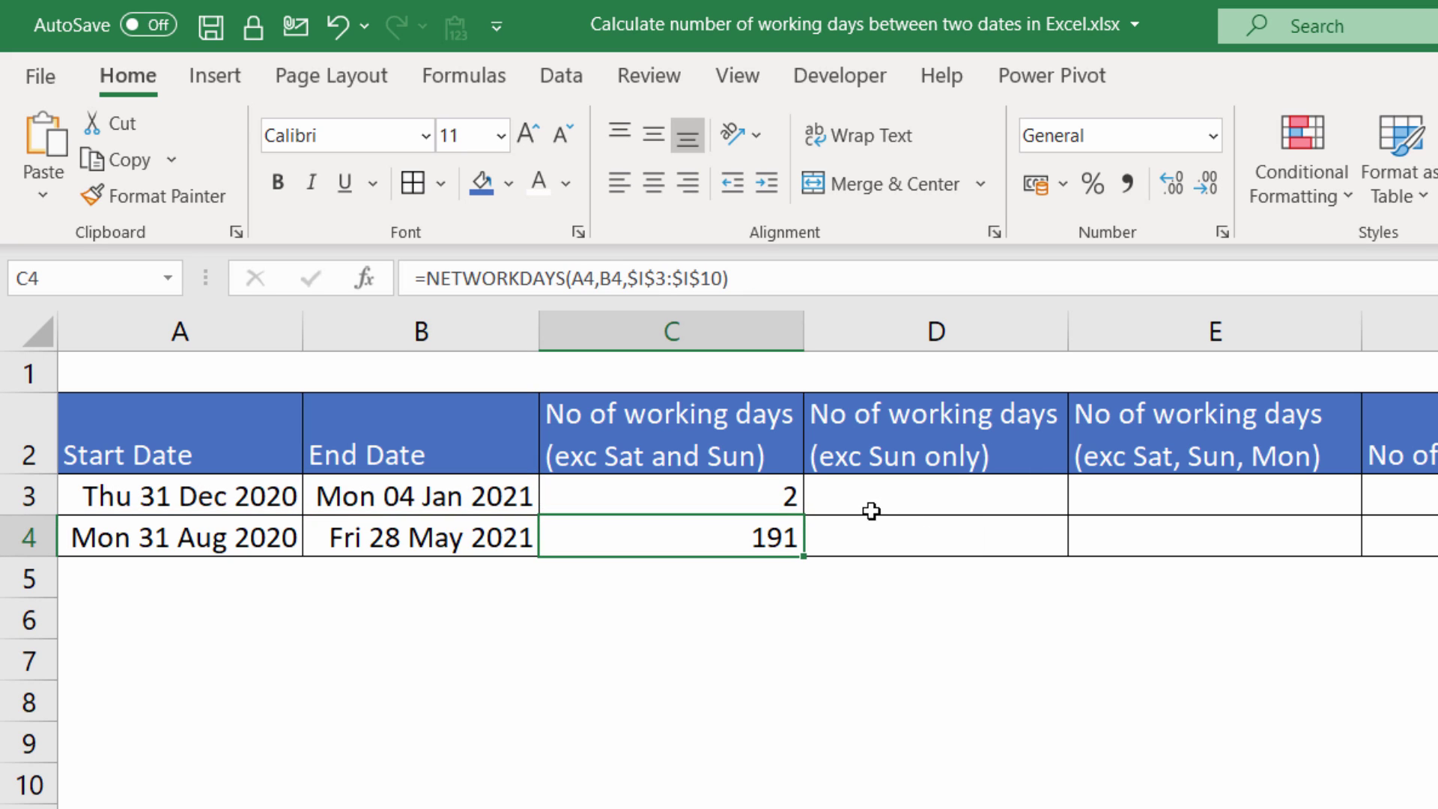
pyautogui.click(787, 497)
pyautogui.moveTo(800, 515); pyautogui.dragTo(800, 569)
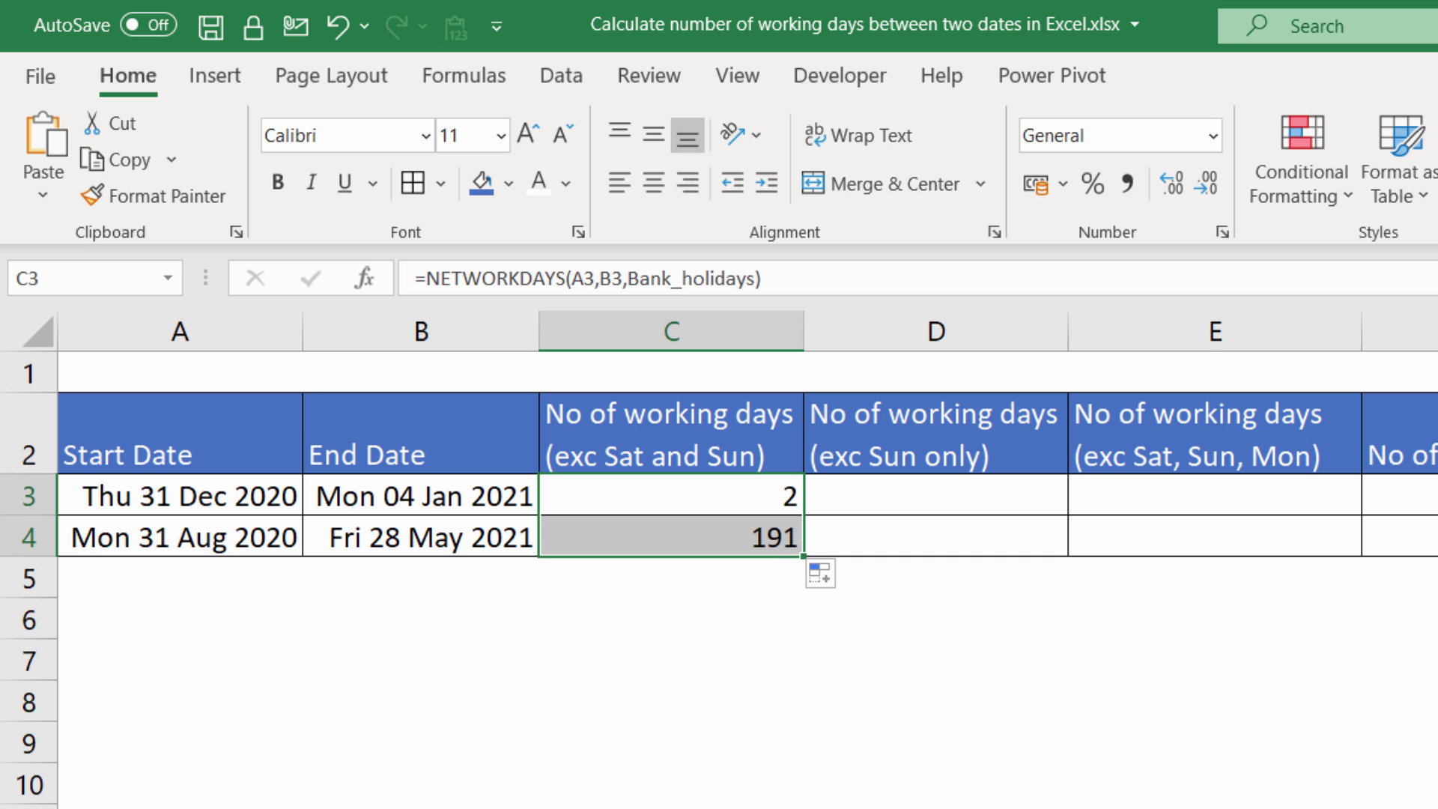
pyautogui.click(1431, 801)
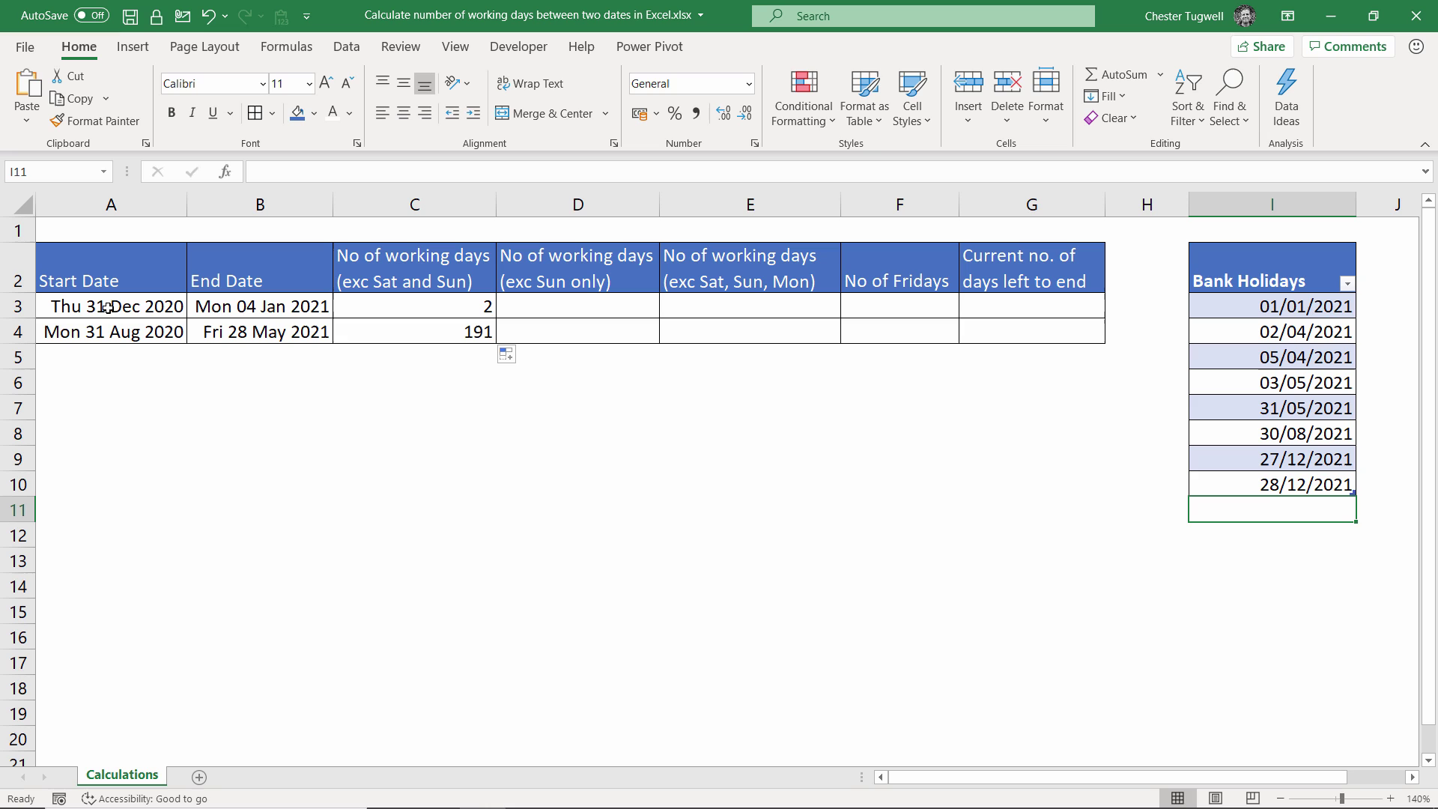
pyautogui.write('31')
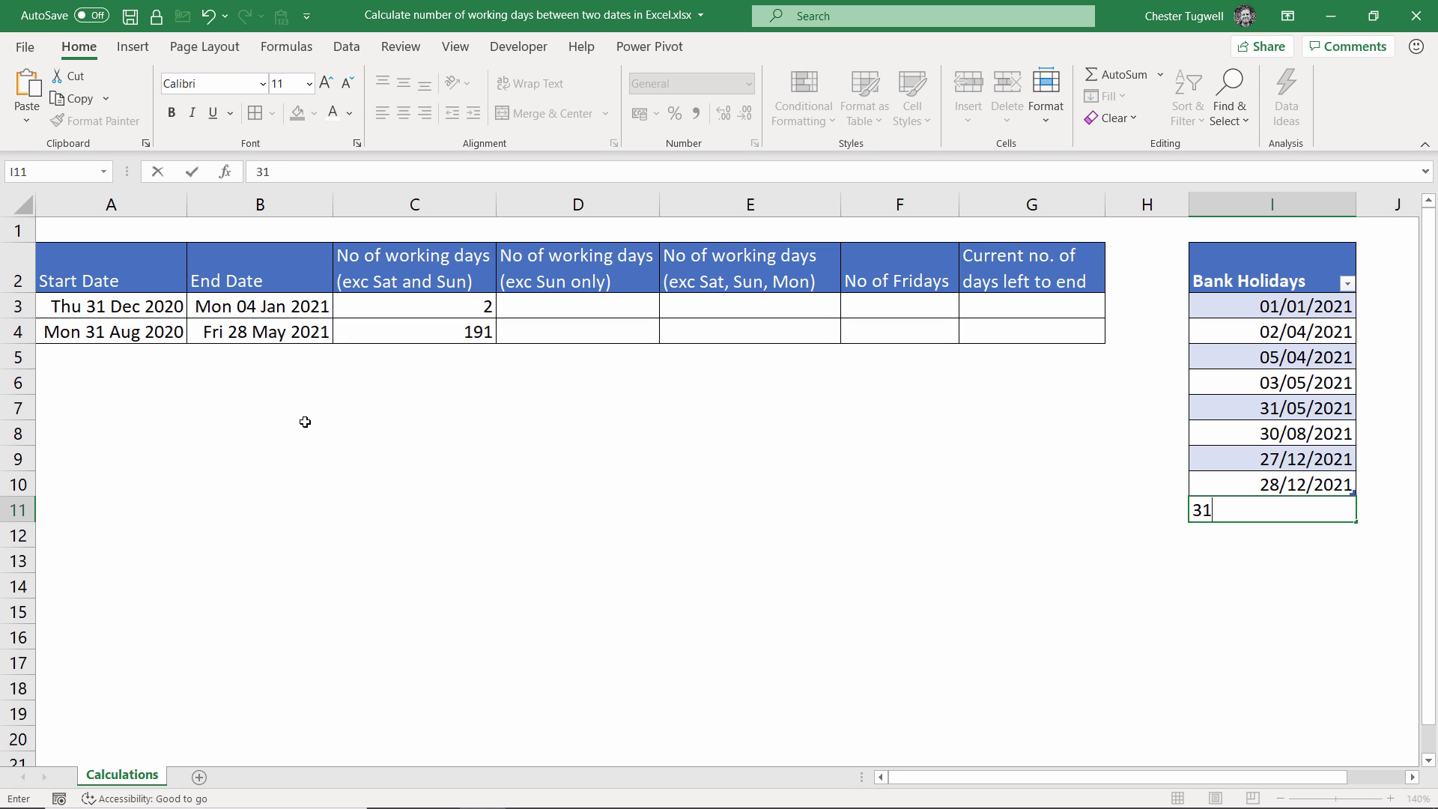
pyautogui.write('/12/2020')
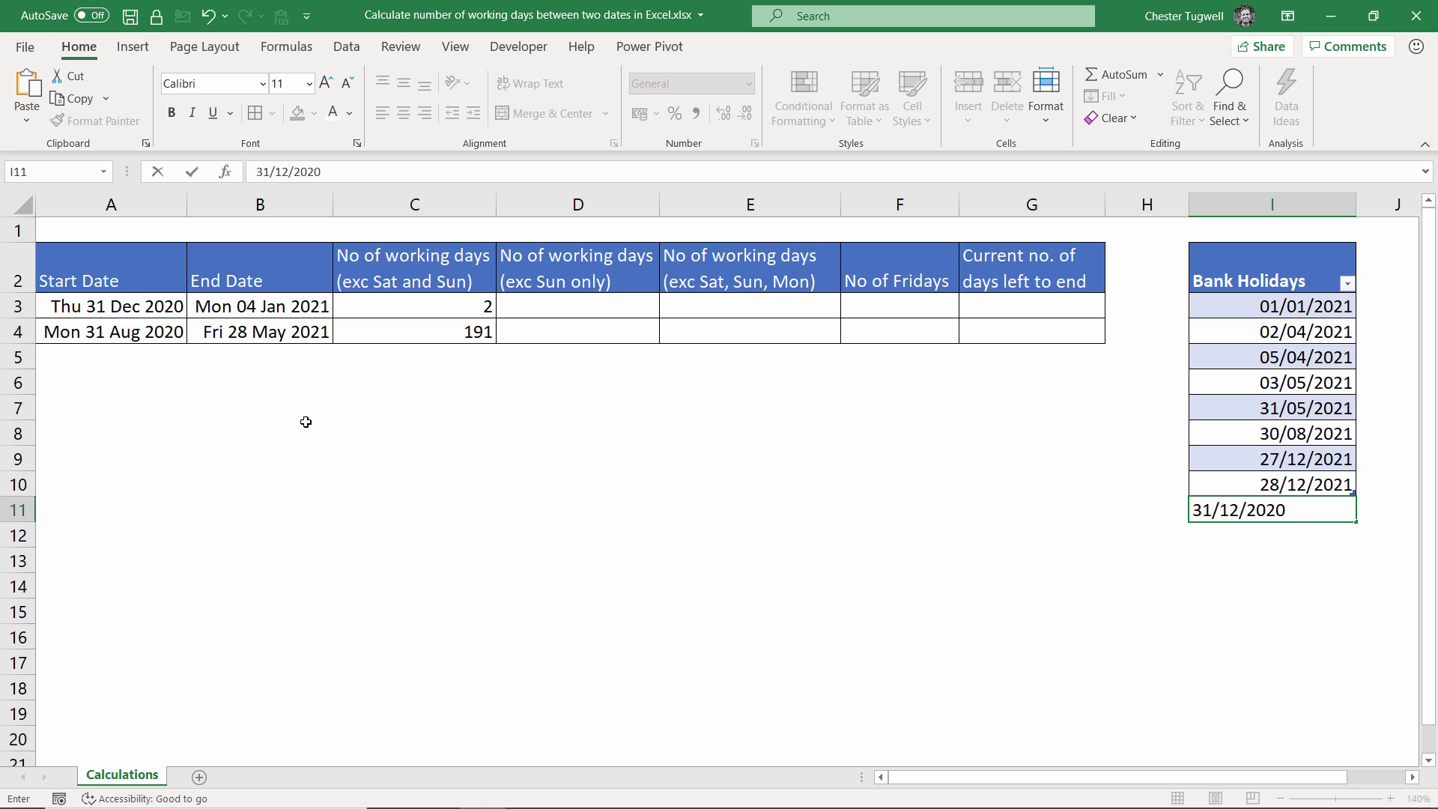
pyautogui.press('Return')
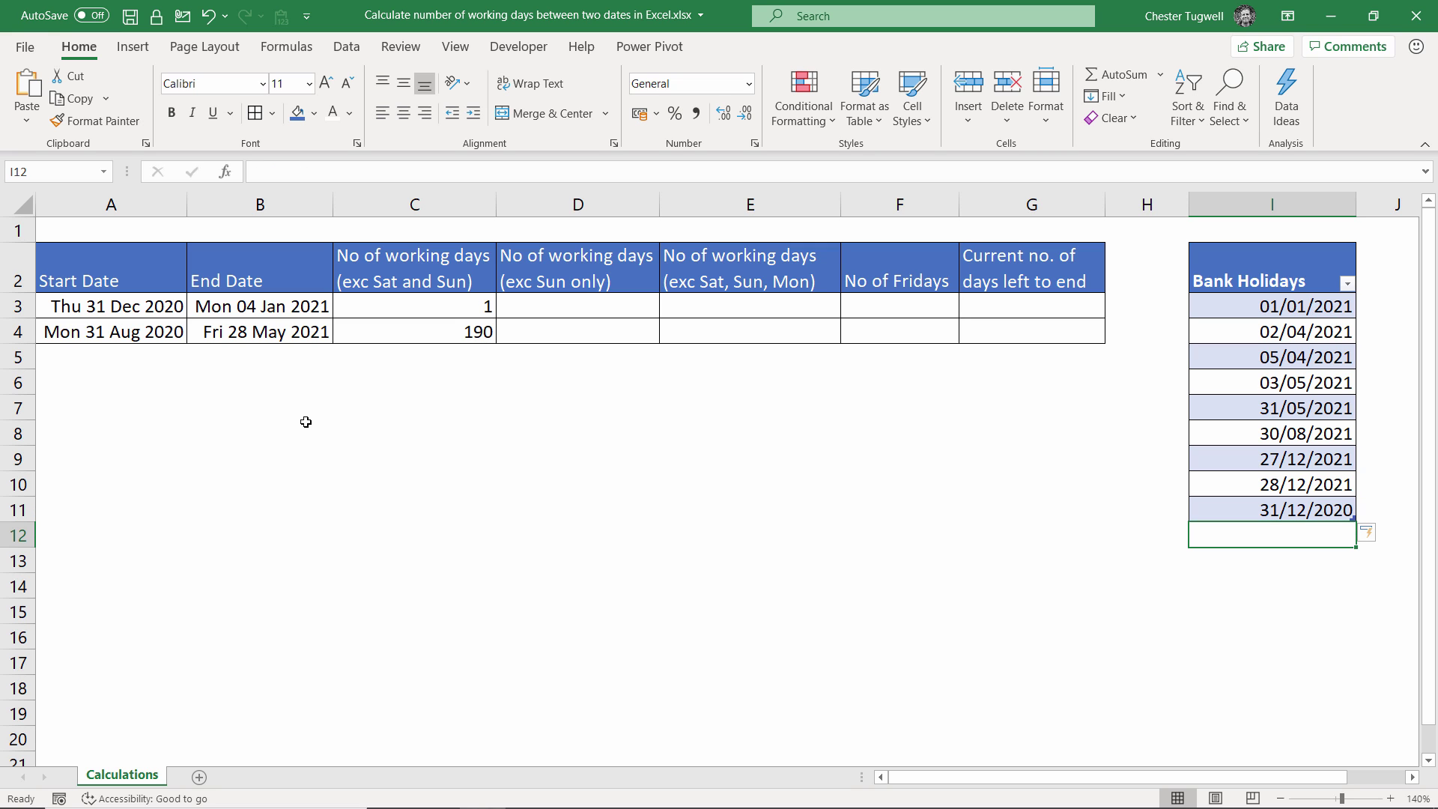
pyautogui.click(475, 301)
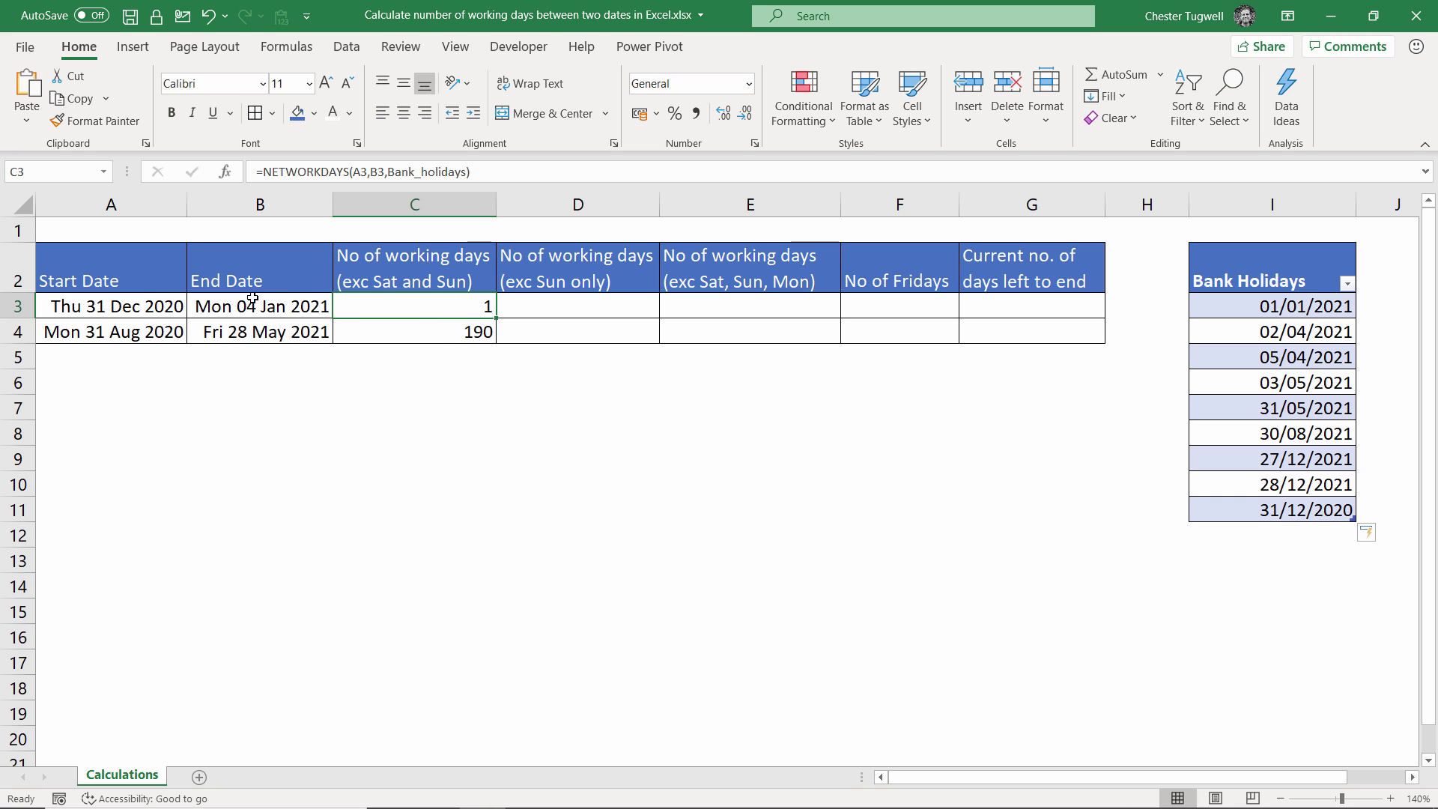
pyautogui.hotkey('ctrl', 'z')
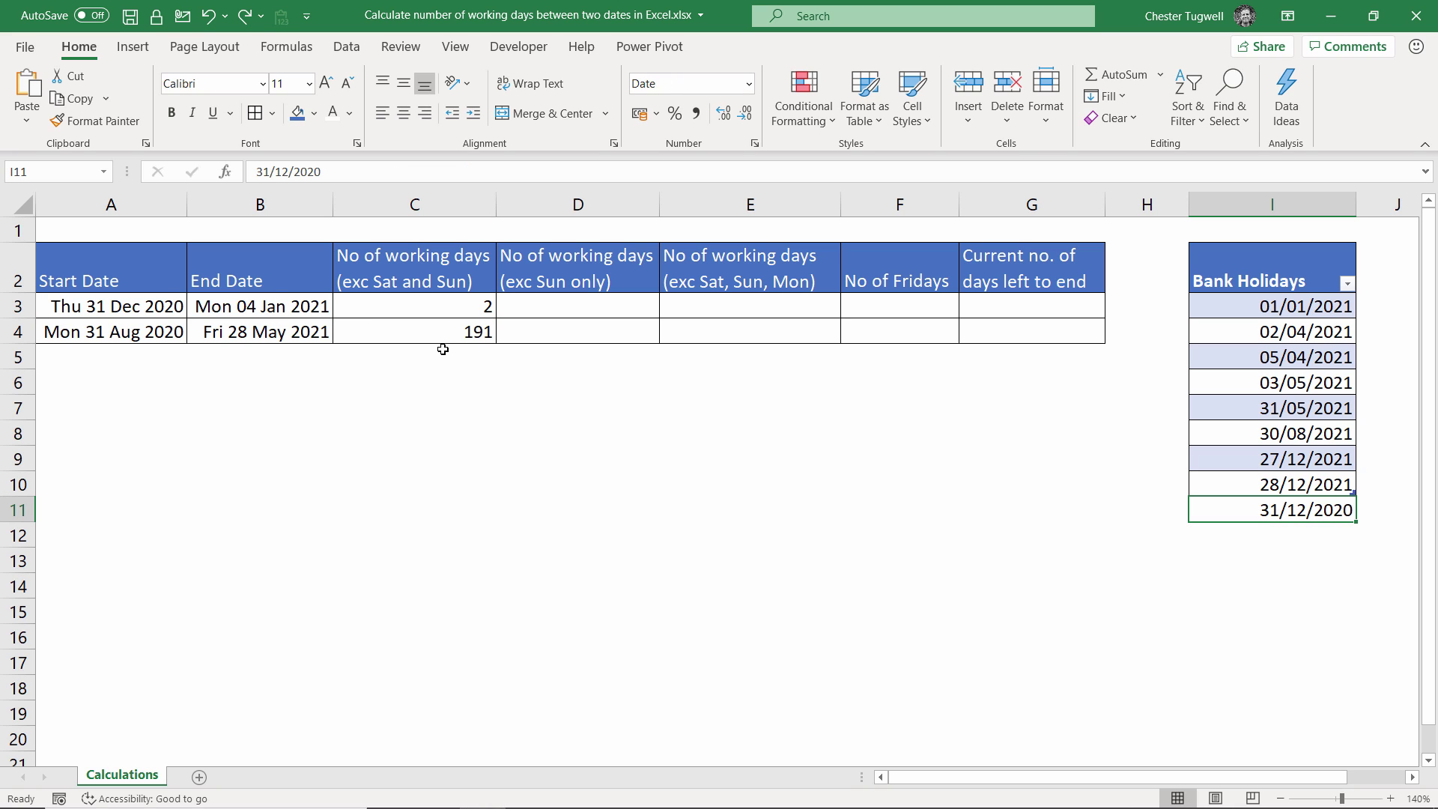
pyautogui.hotkey('ctrl', 'z')
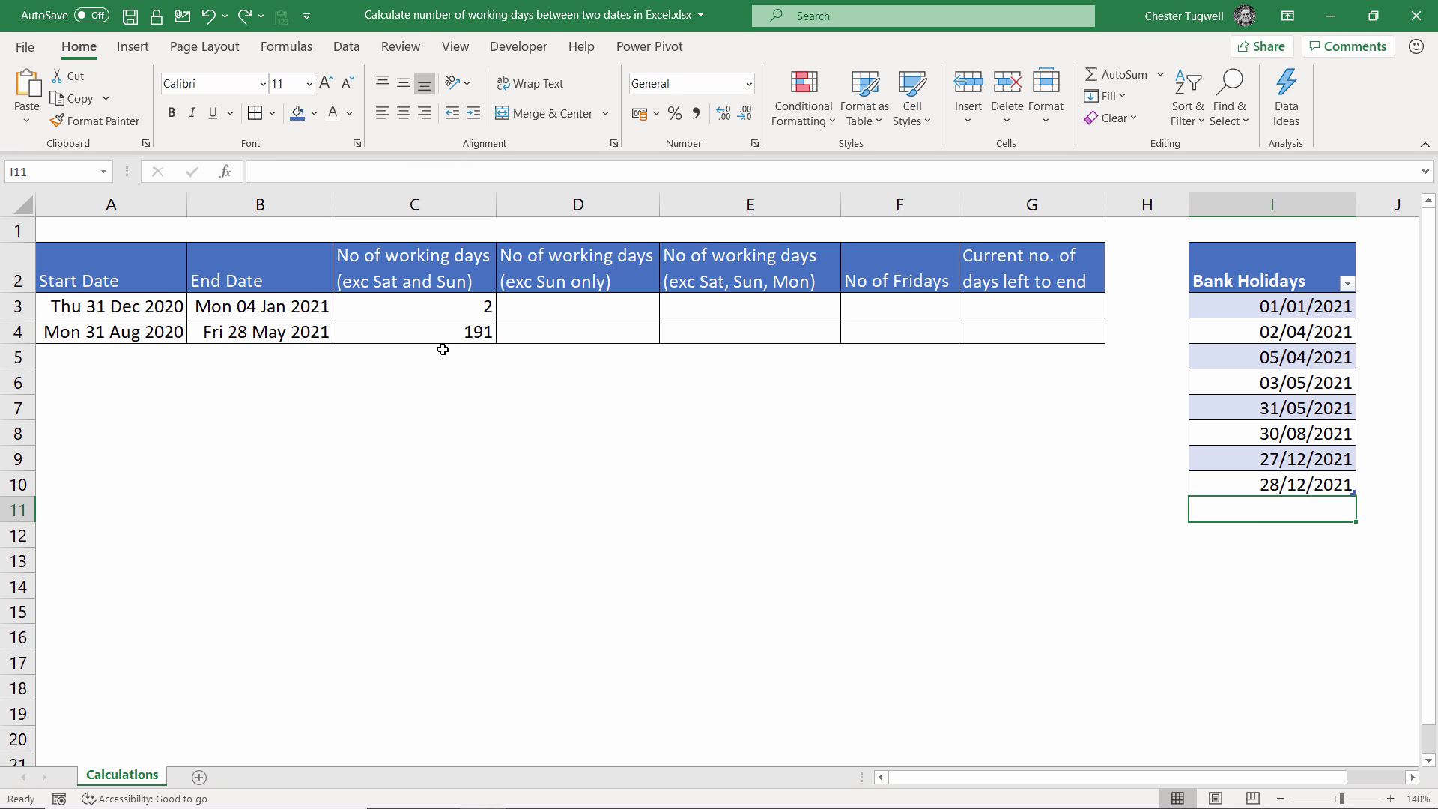
# Step: Enter =NETWORKDAYS.INTL(A3,B3,11,Bank_holidays) in D3 so only Sundays count as weekend
pyautogui.click(776, 427)
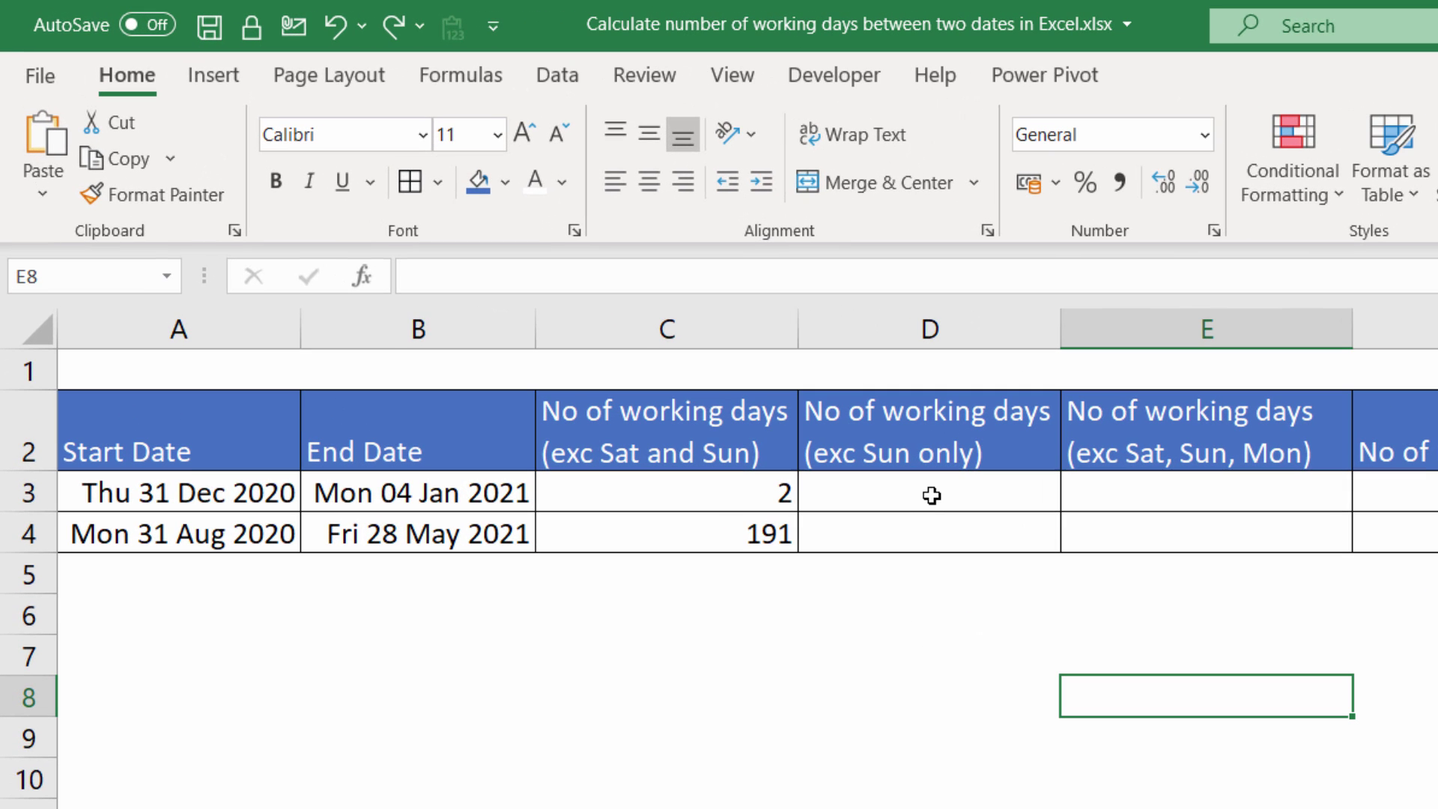
pyautogui.click(915, 495)
pyautogui.write('=ne')
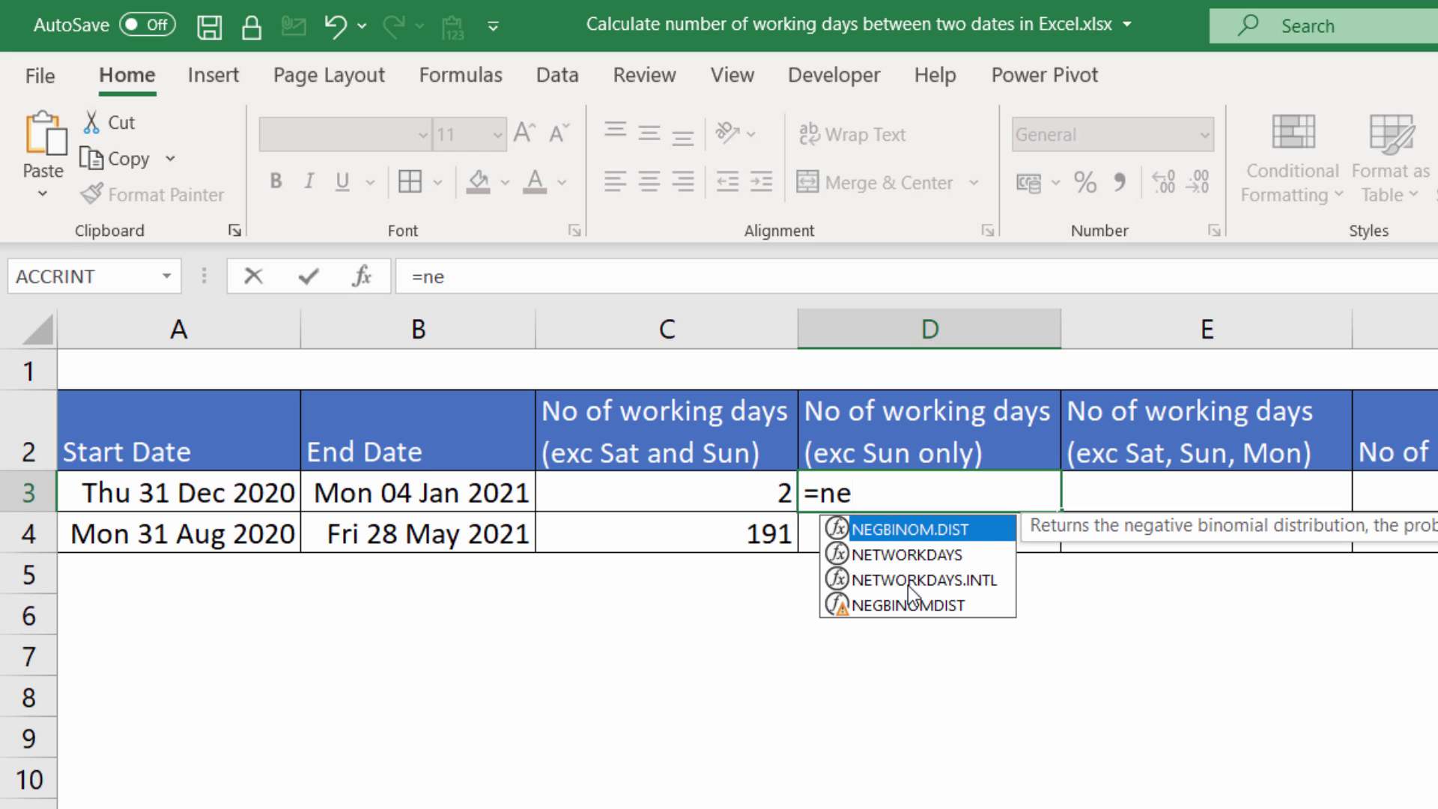
pyautogui.doubleClick(972, 580)
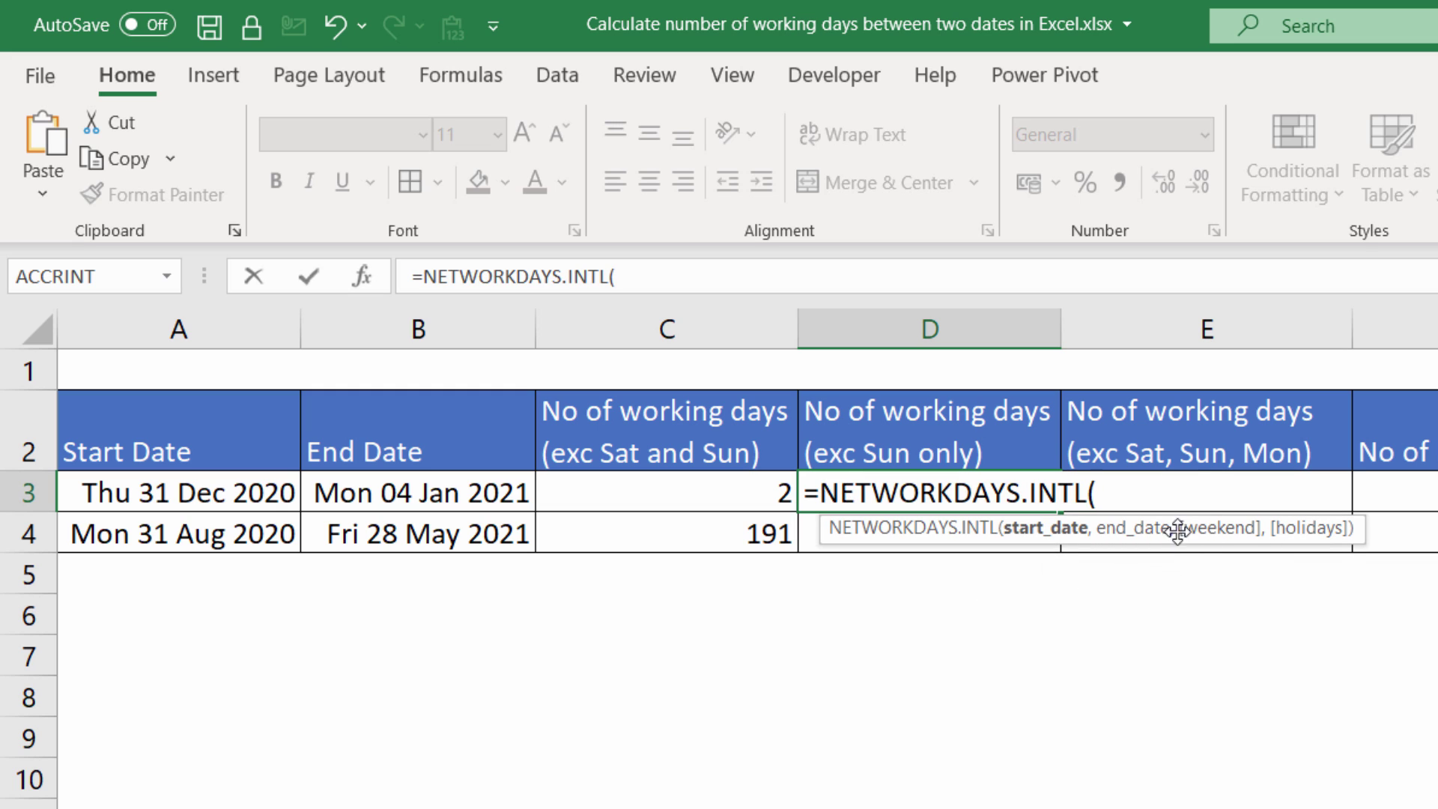
pyautogui.click(259, 492)
pyautogui.write(',')
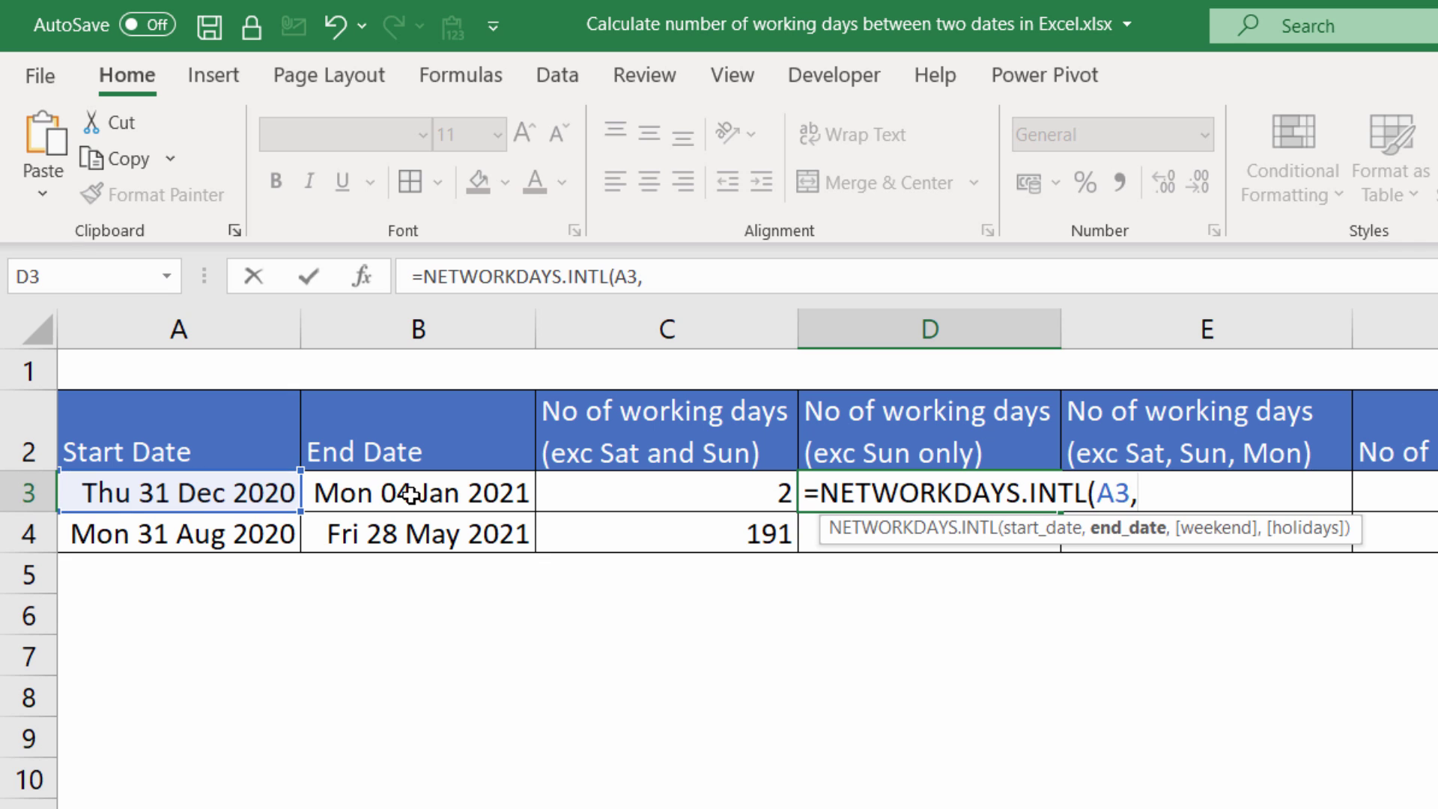
pyautogui.click(408, 494)
pyautogui.write(',')
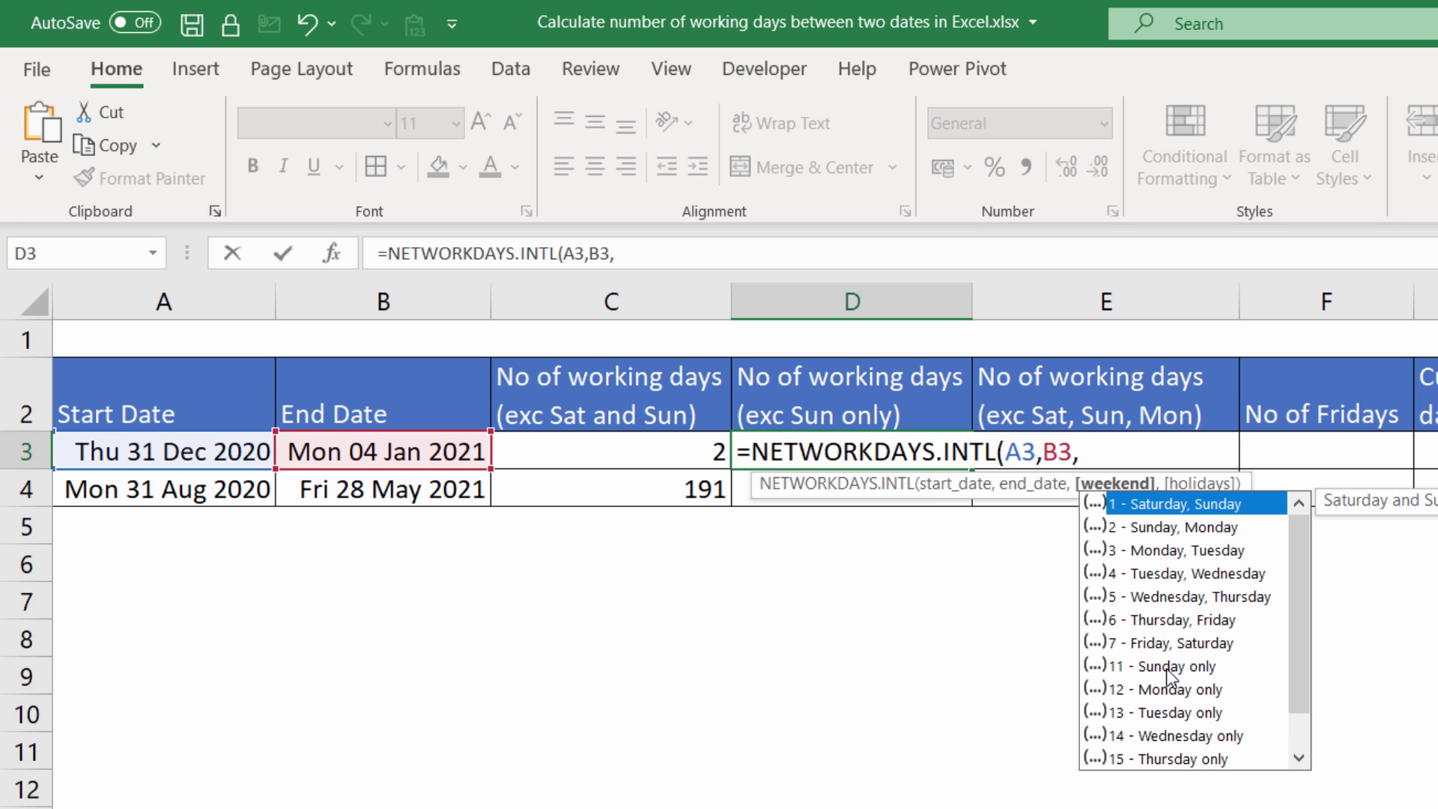
pyautogui.doubleClick(1119, 668)
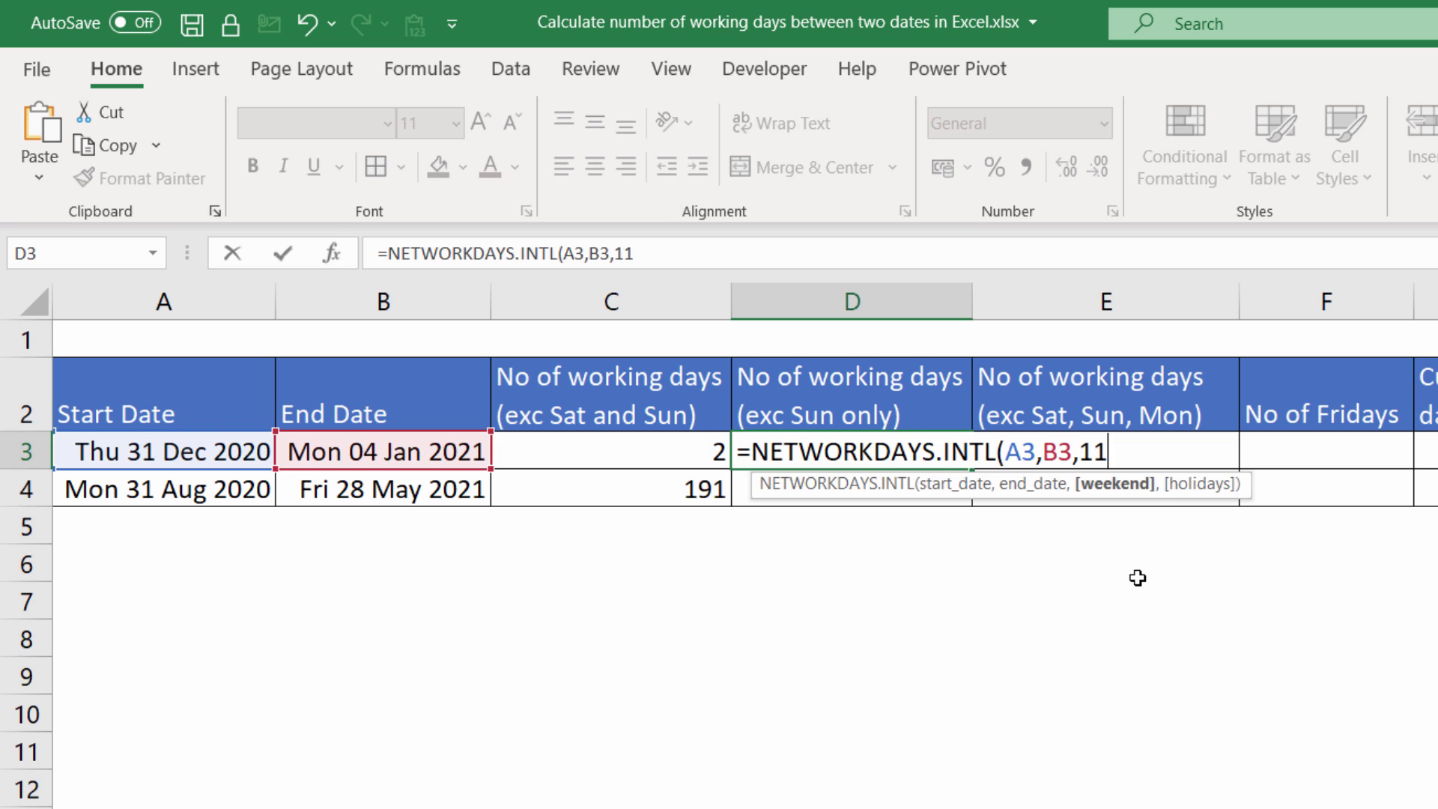
pyautogui.write(',')
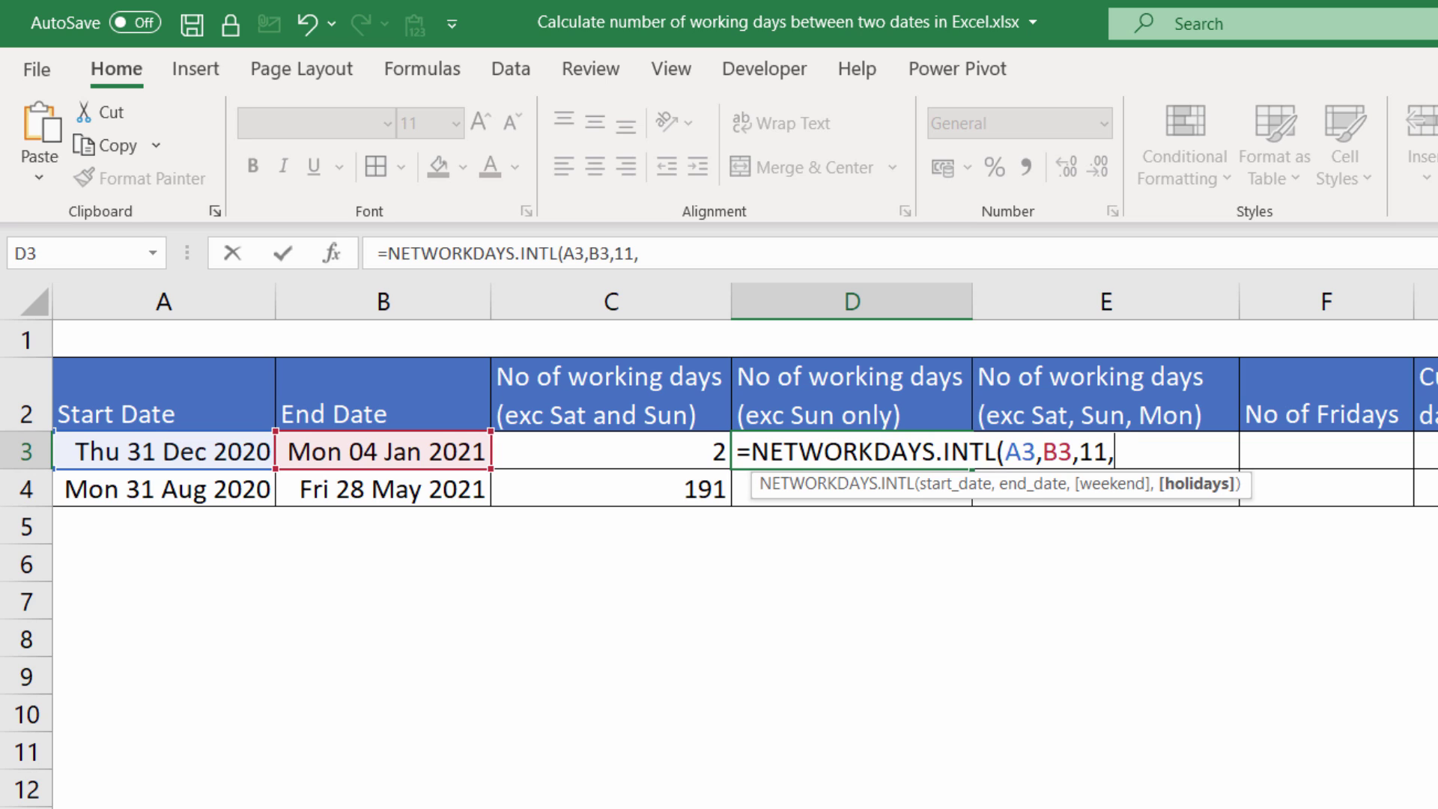
pyautogui.write('bank')
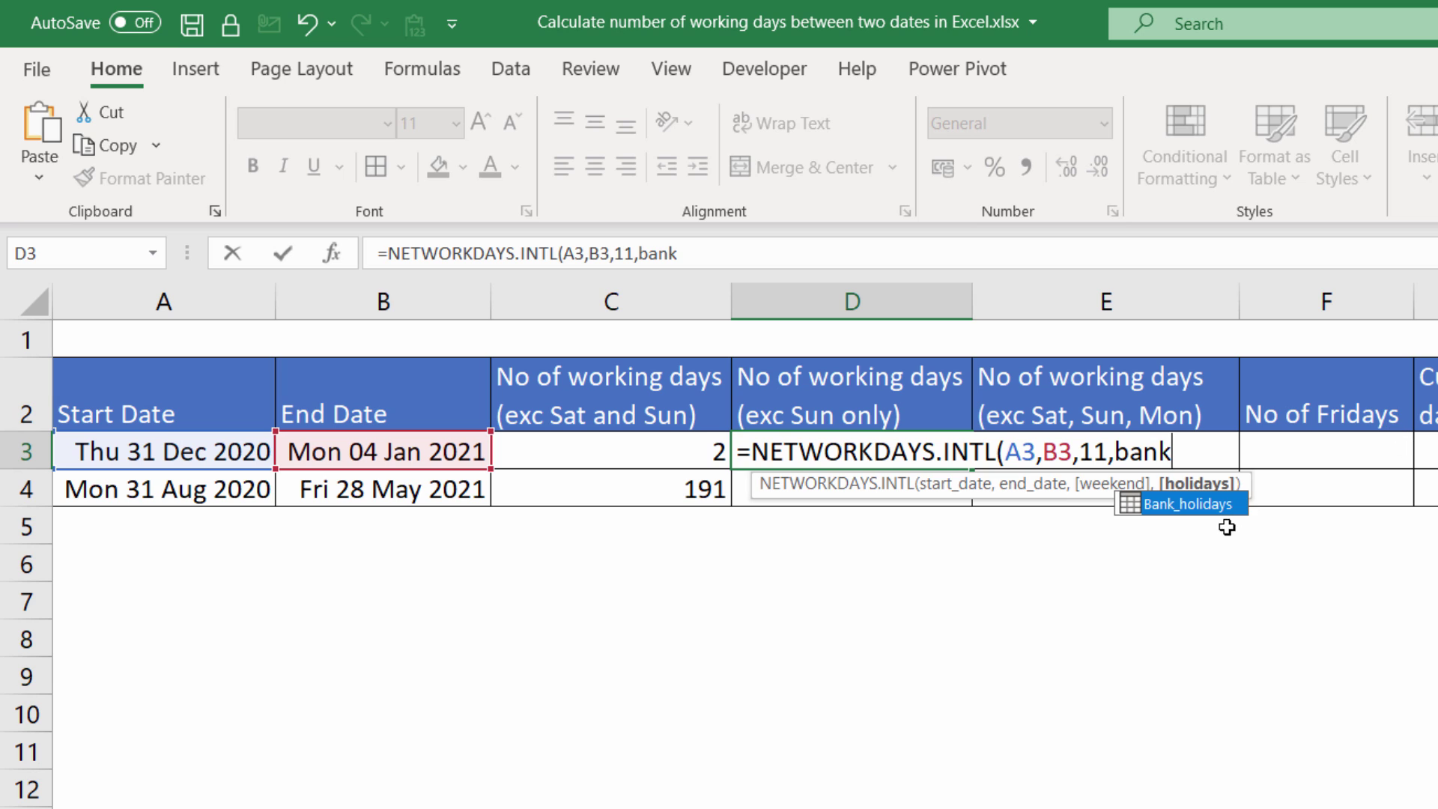
pyautogui.doubleClick(1226, 502)
pyautogui.write(')')
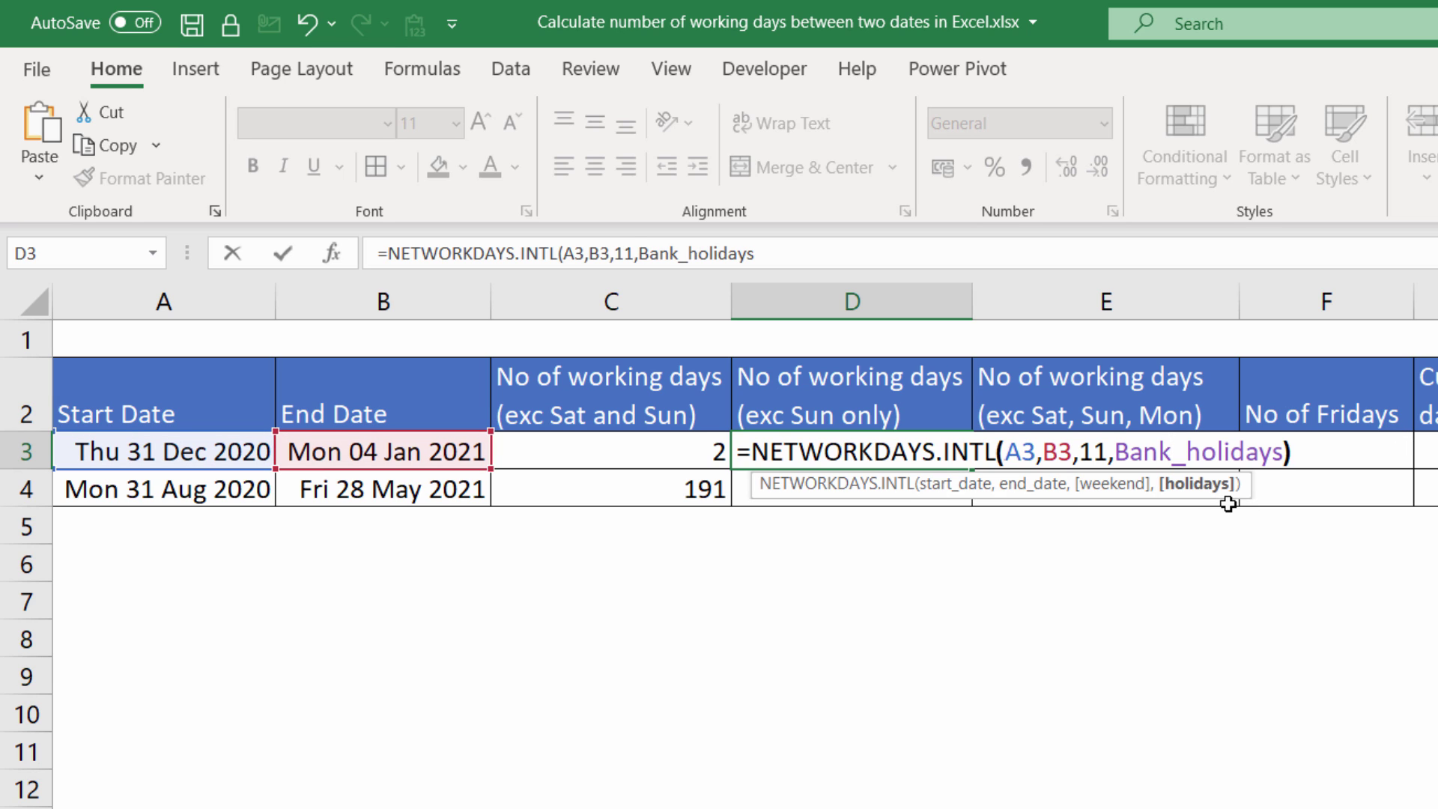
pyautogui.press('Return')
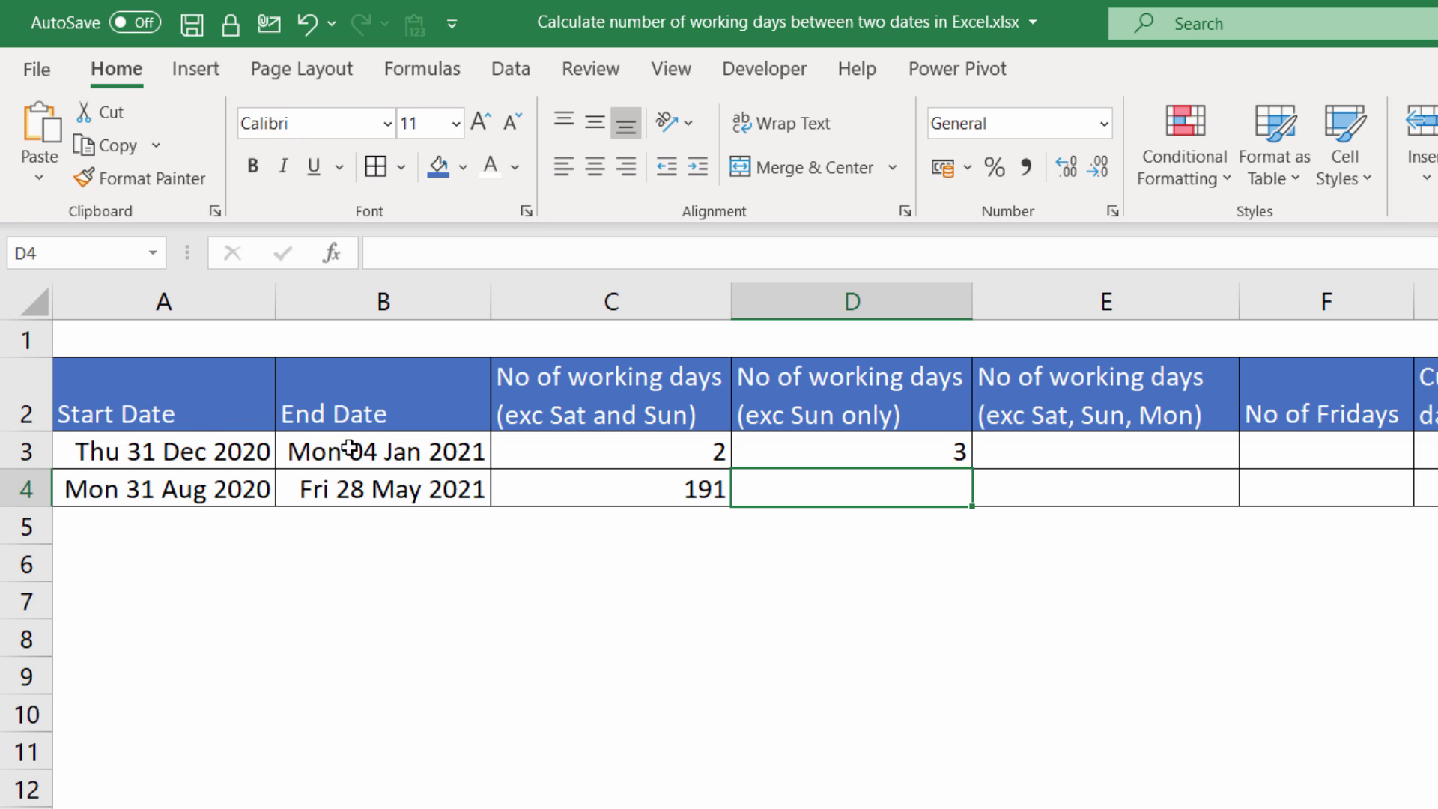
# Step: Copy the D3 formula down to D4, giving 3 and 229
pyautogui.click(938, 454)
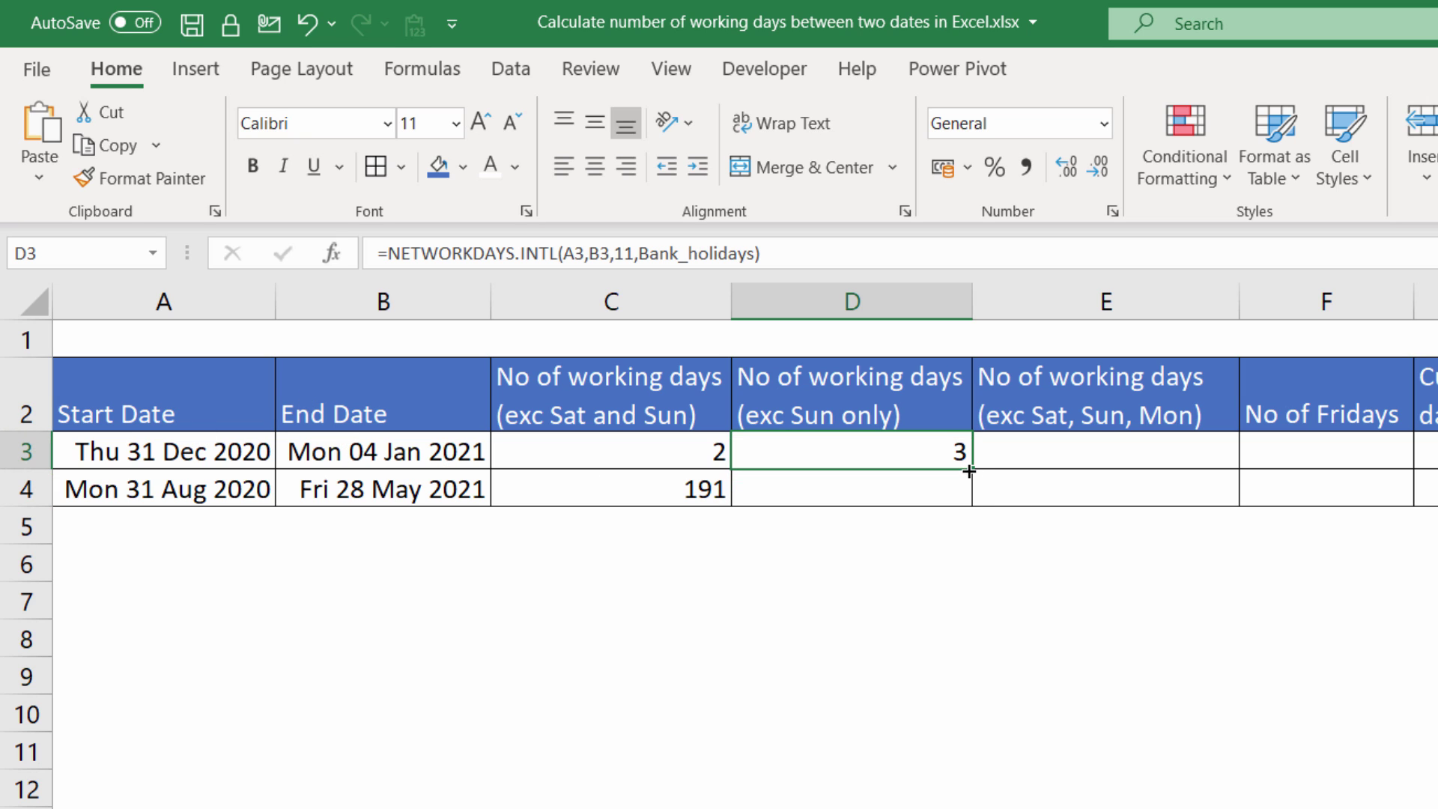
pyautogui.moveTo(971, 468); pyautogui.dragTo(966, 495)
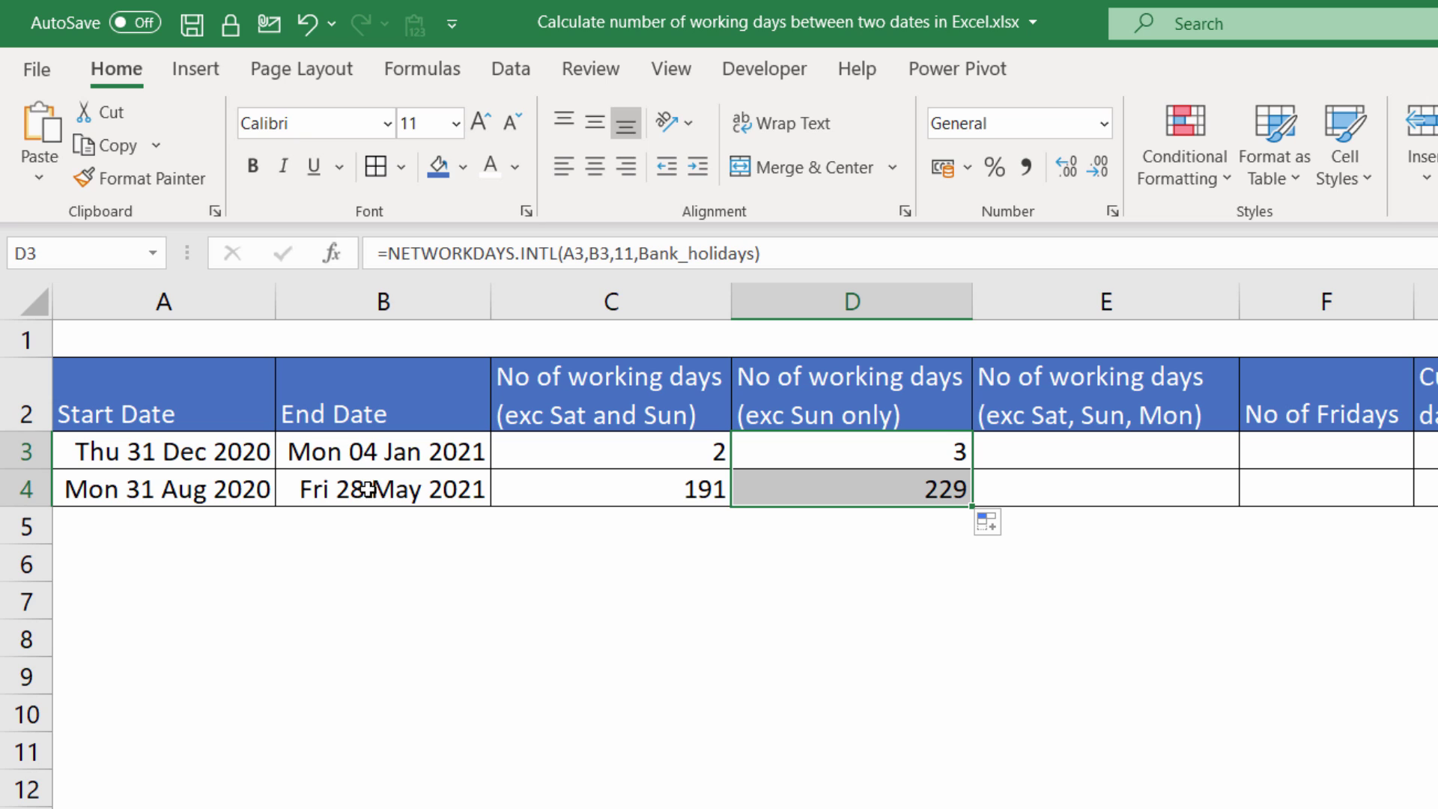
pyautogui.click(1059, 458)
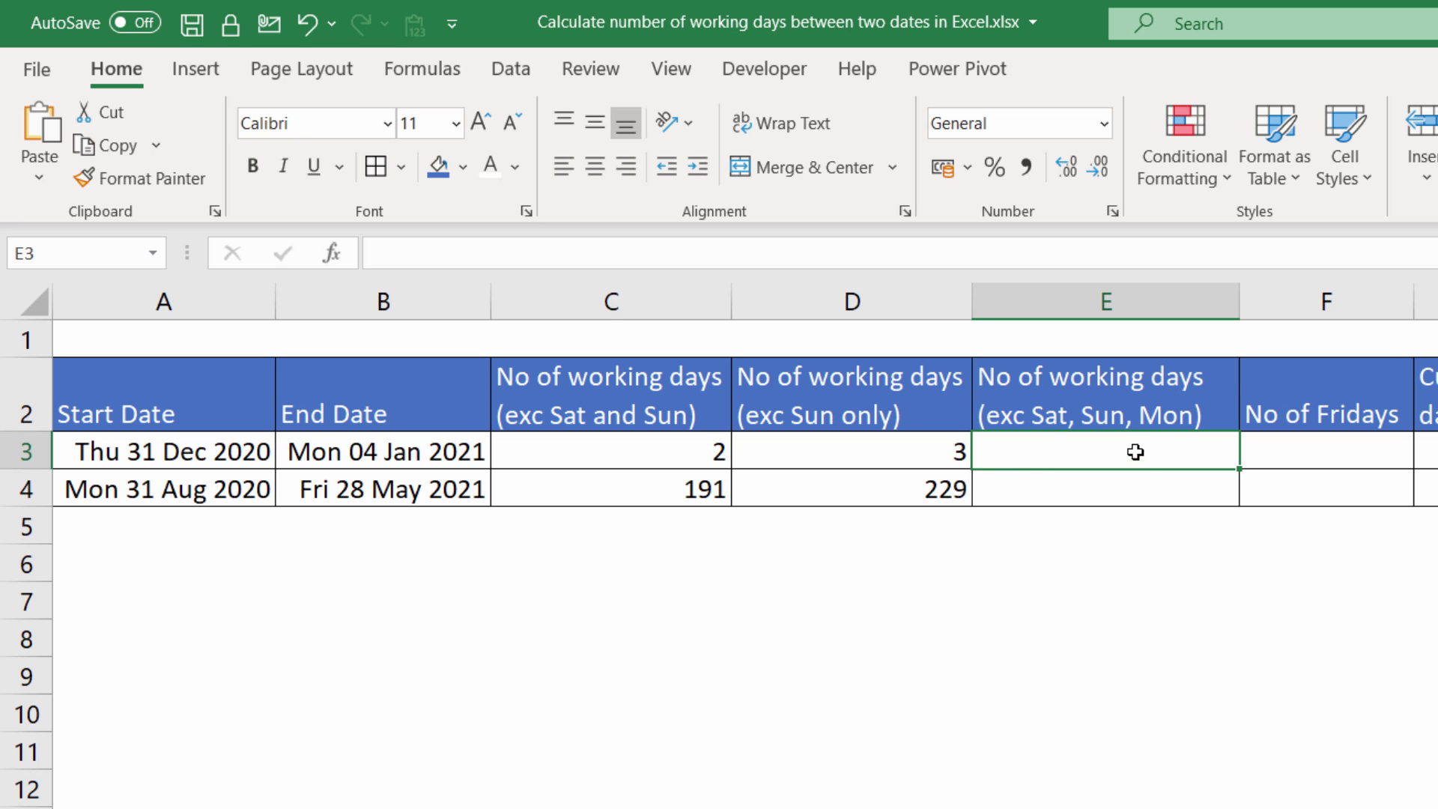
# Step: Enter =NETWORKDAYS.INTL(A3,B3,"1000011",Bank_holidays) in E3, excluding Saturday, Sunday and Monday
pyautogui.write('=ne')
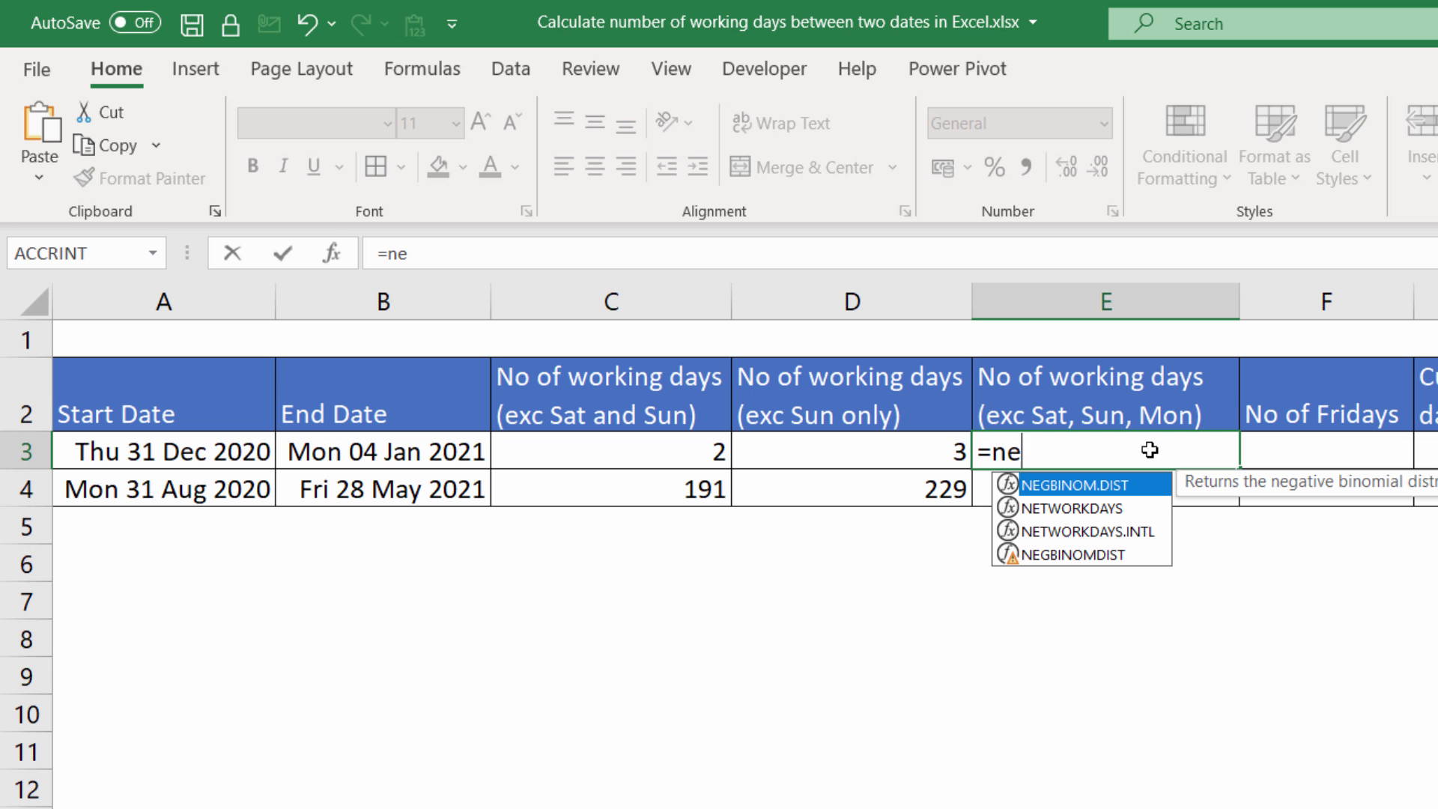
pyautogui.doubleClick(1123, 531)
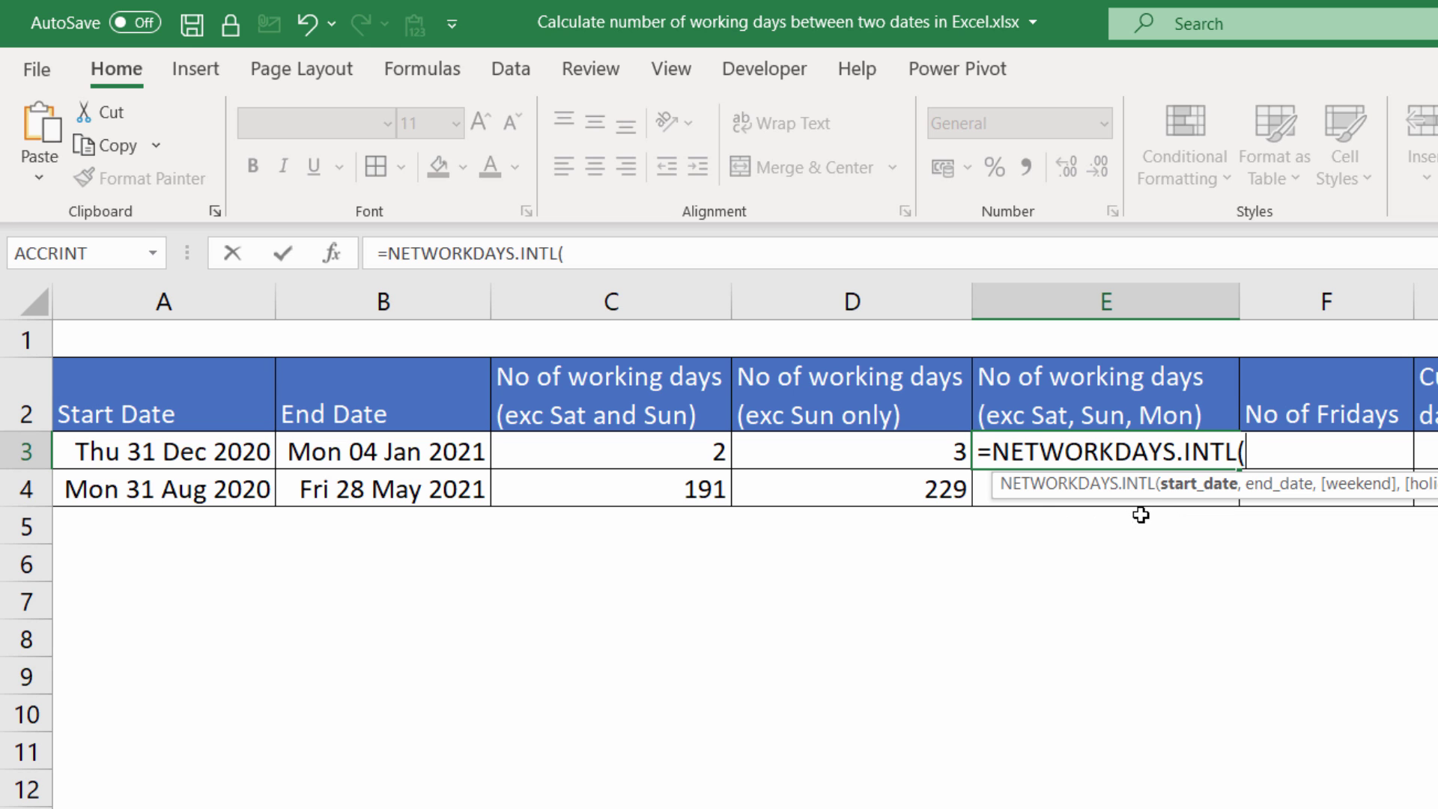
pyautogui.click(167, 450)
pyautogui.write(',')
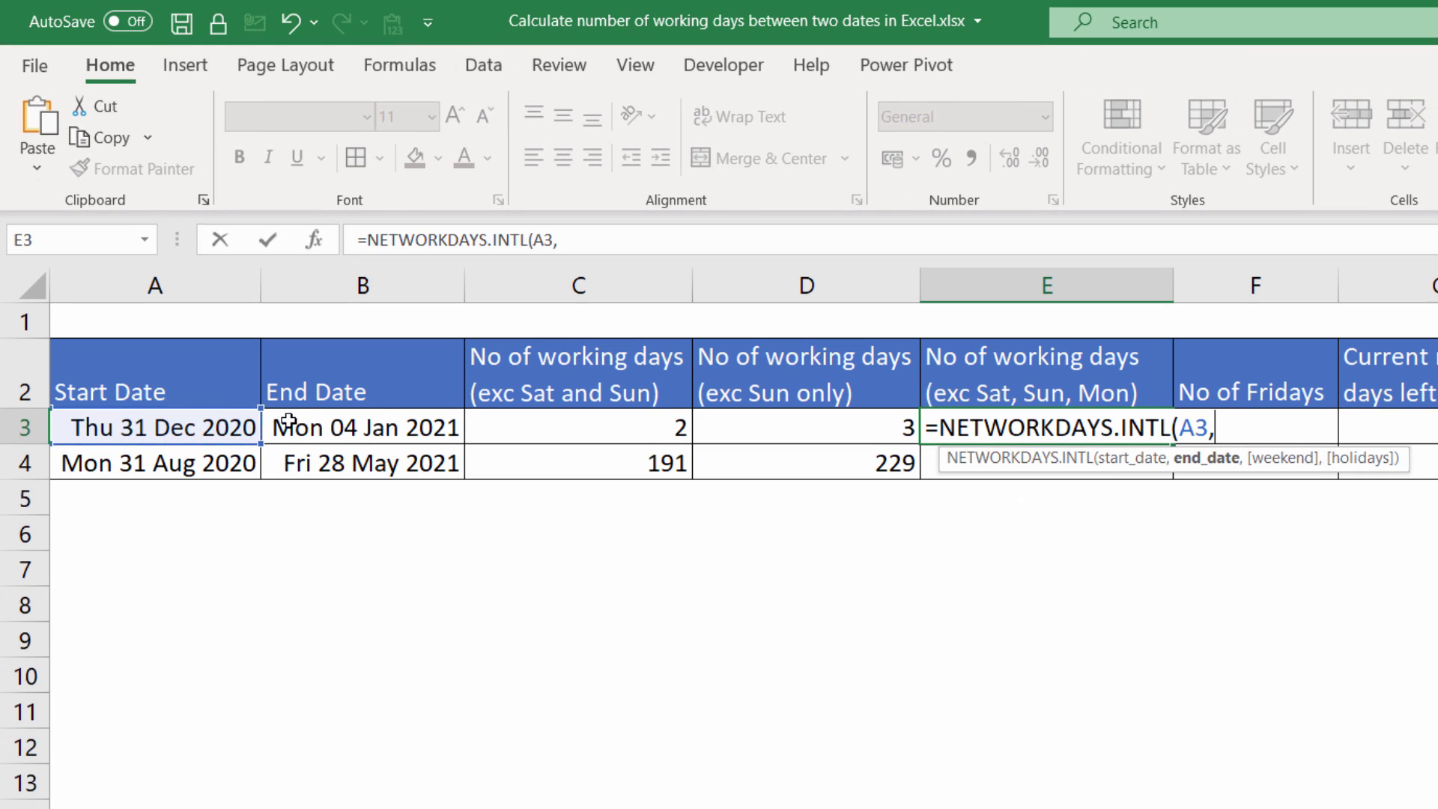
pyautogui.click(300, 436)
pyautogui.write(',')
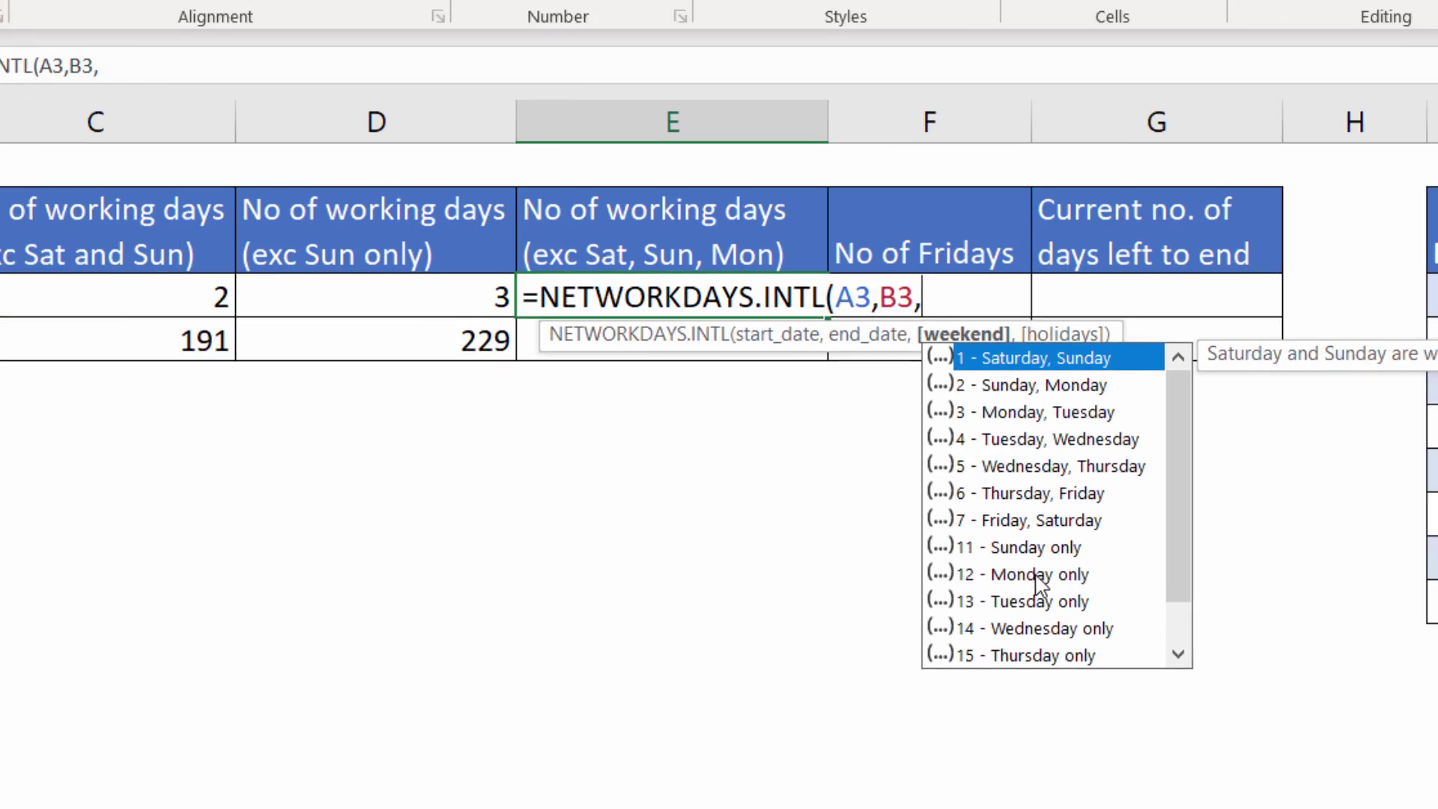
pyautogui.write('"')
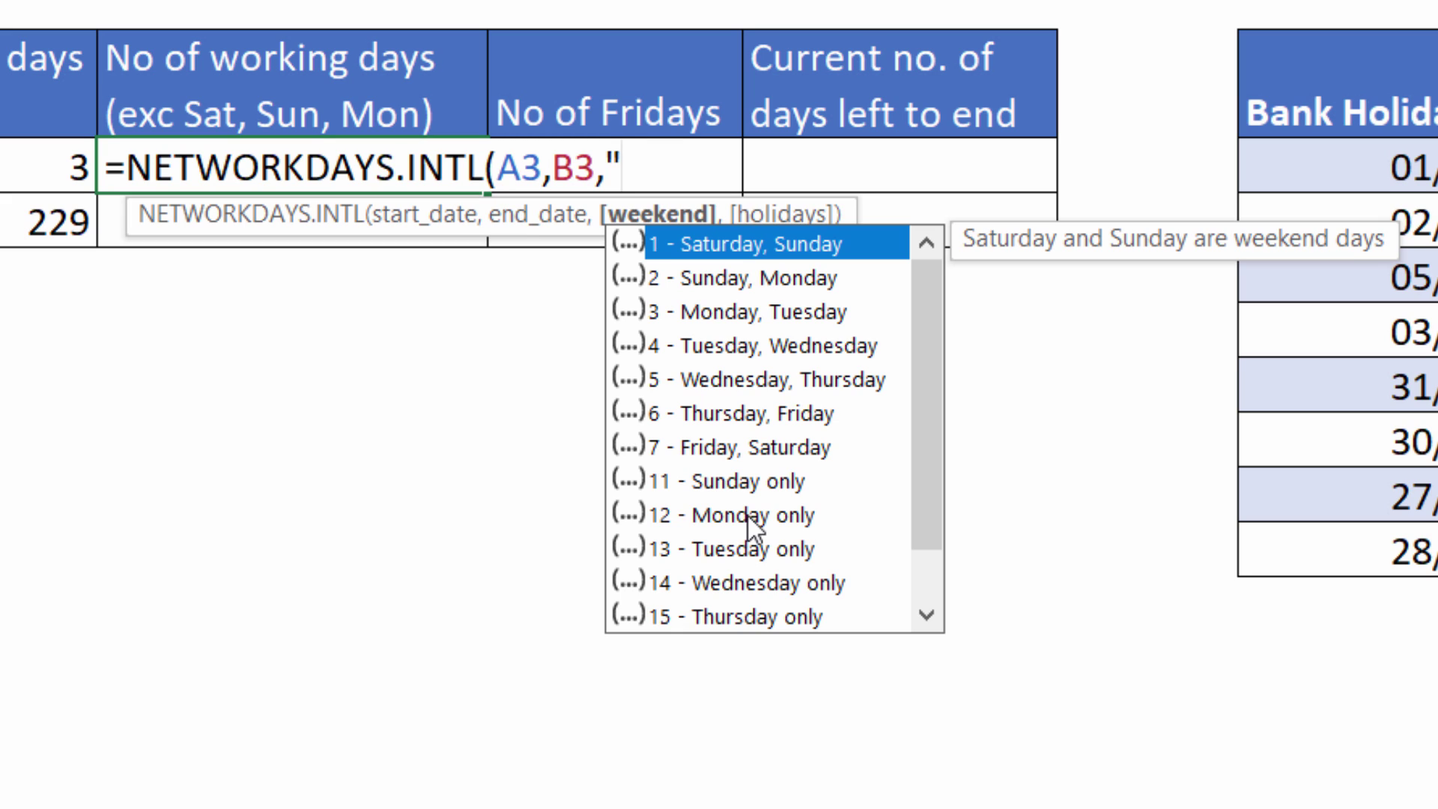
pyautogui.write('100')
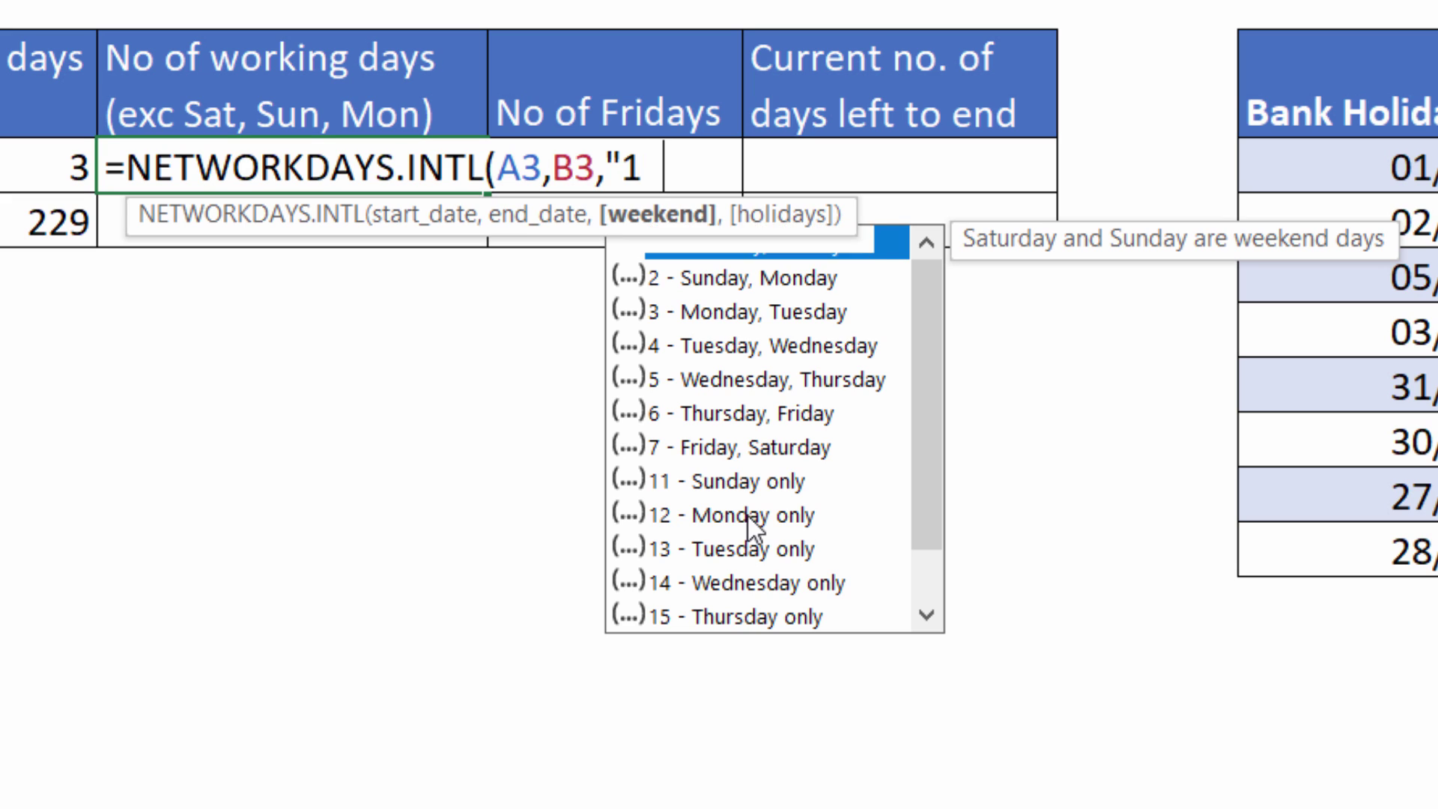
pyautogui.write('00')
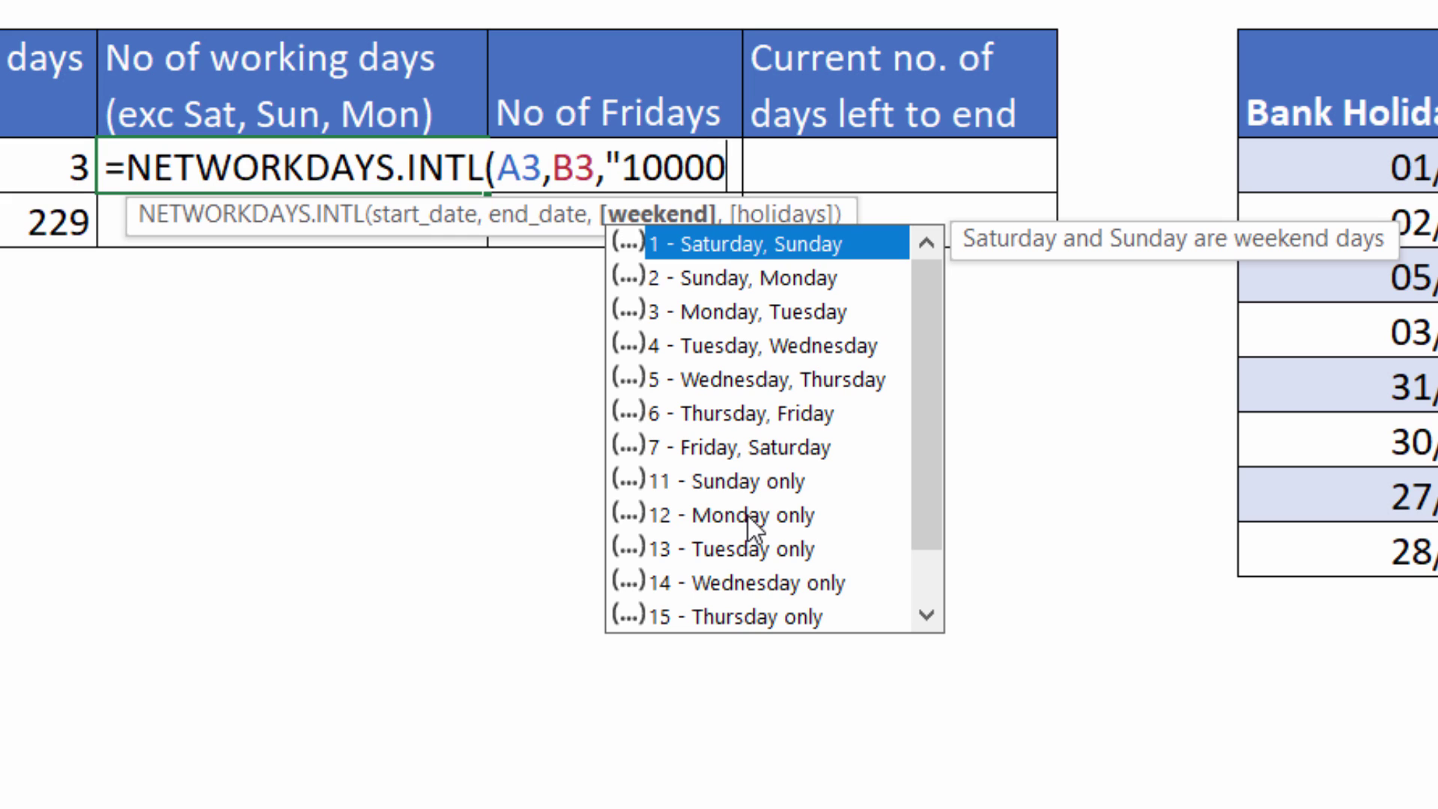
pyautogui.write('1')
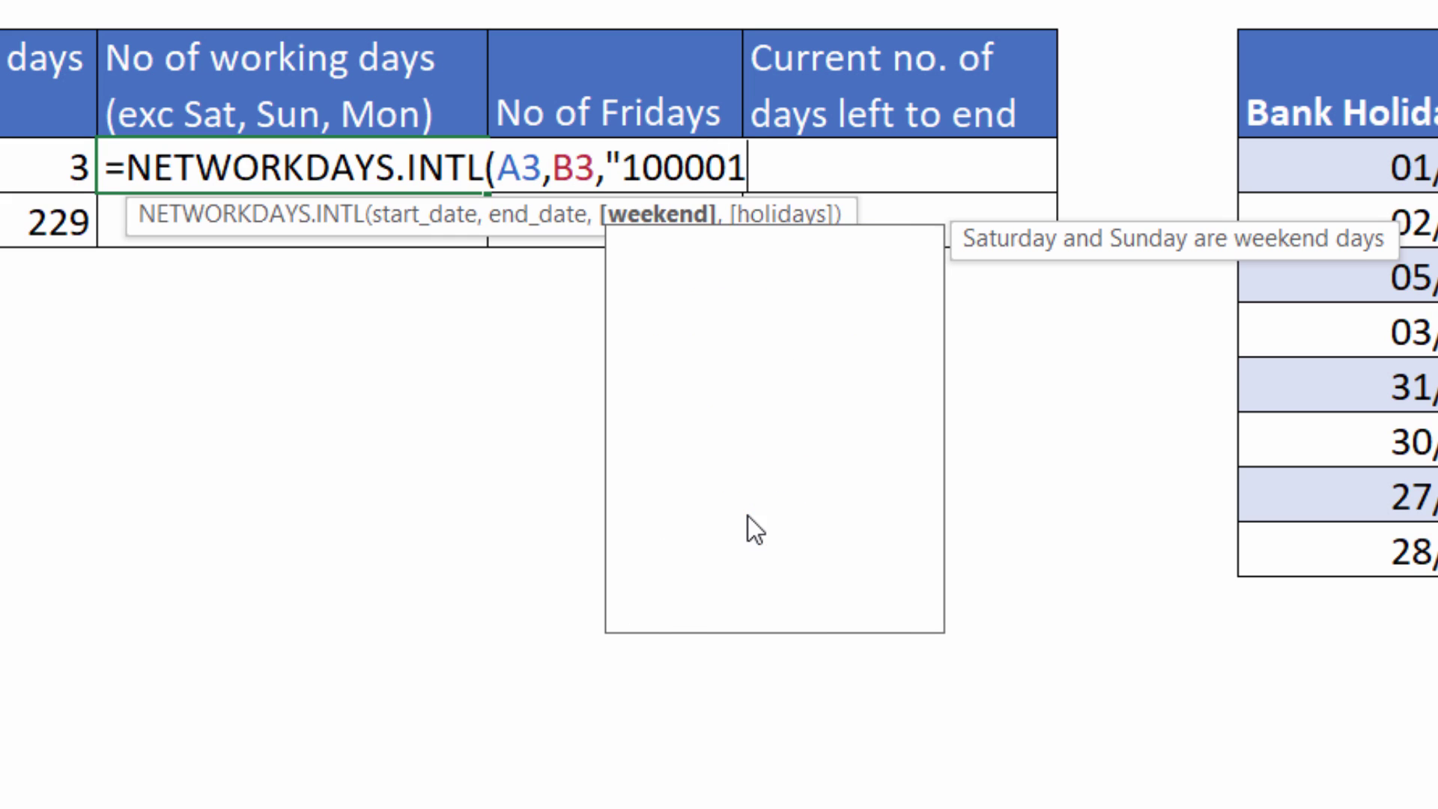
pyautogui.write('1"')
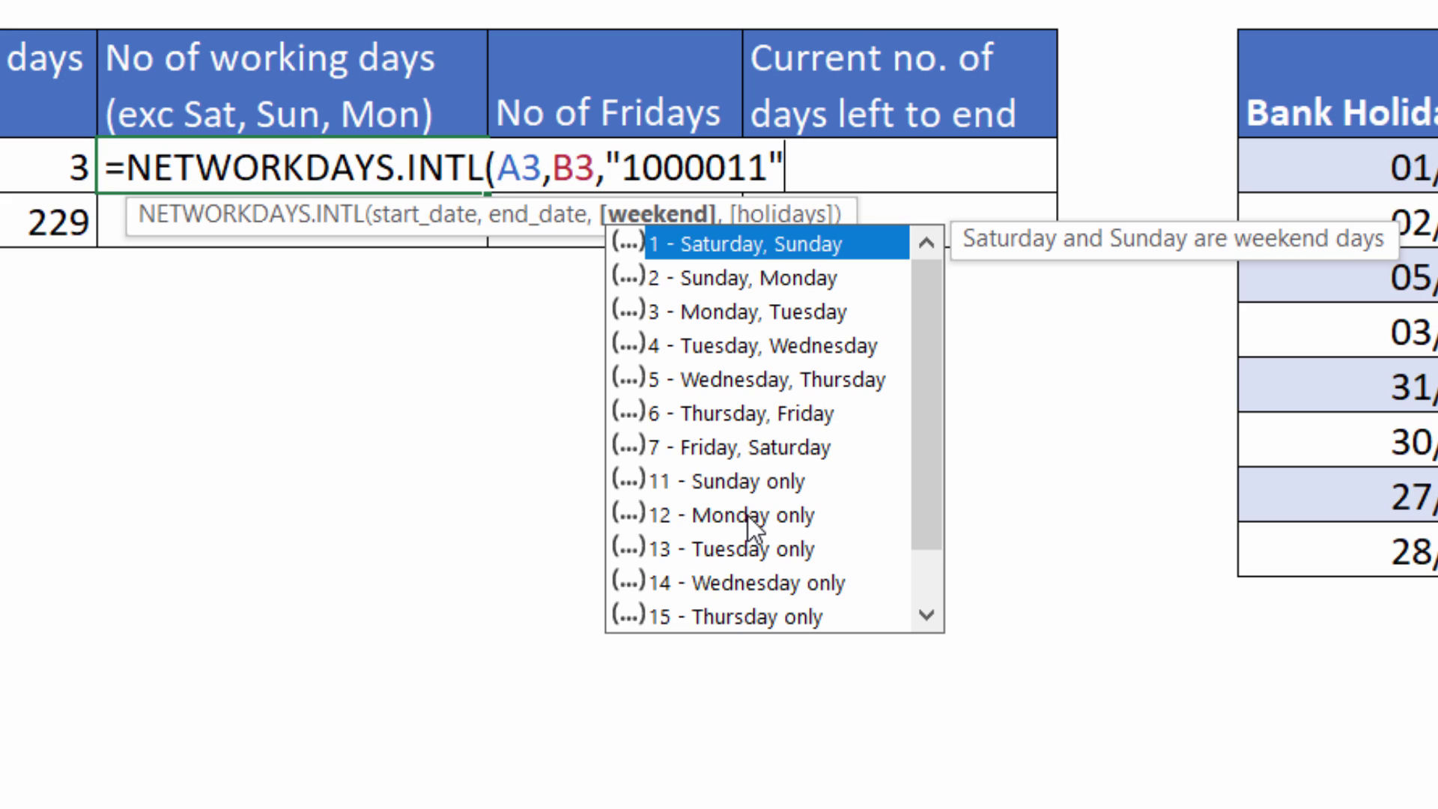
pyautogui.write(',')
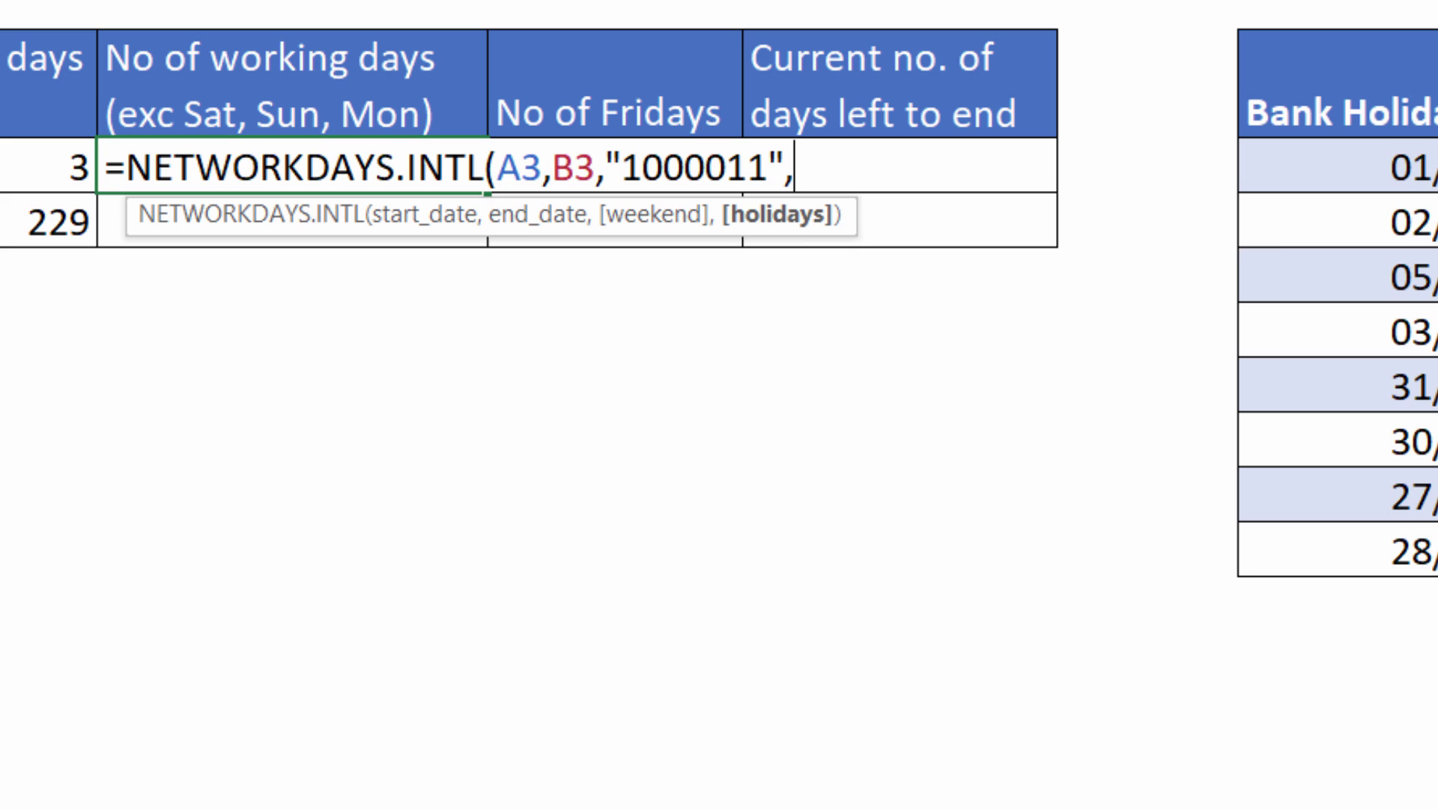
pyautogui.write('bank')
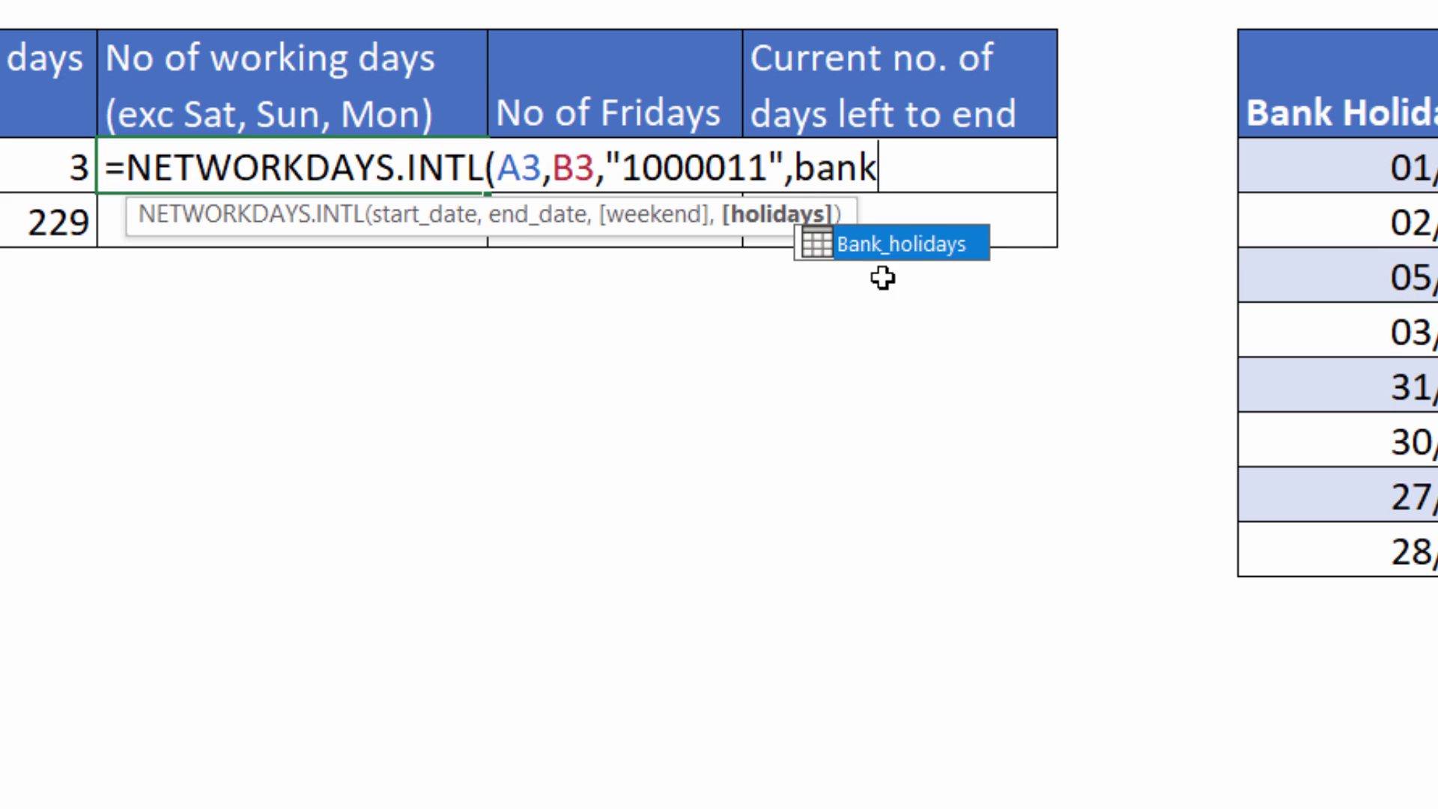
pyautogui.doubleClick(939, 236)
pyautogui.write(')')
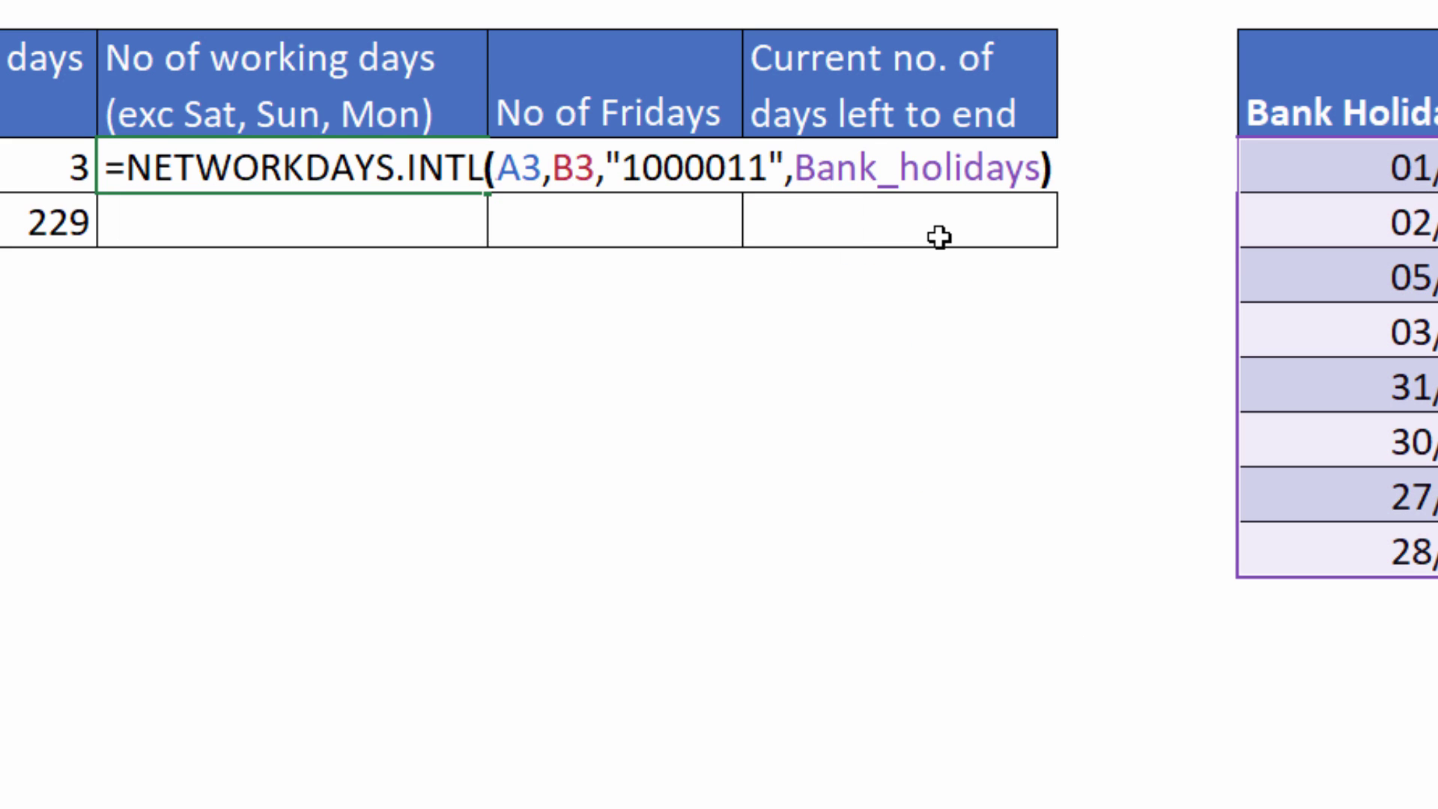
pyautogui.press('Return')
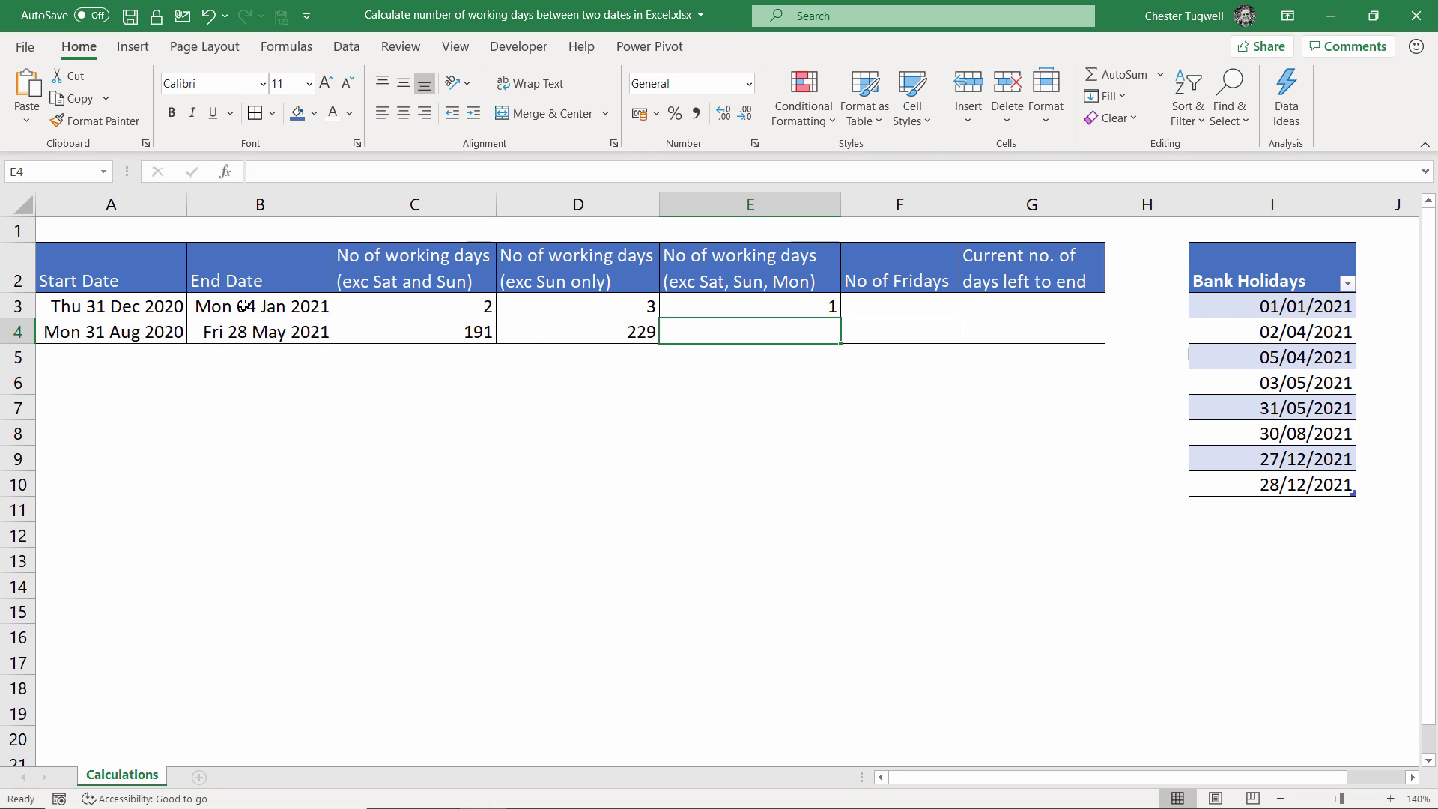
# Step: Copy the E3 formula down to E4, giving 1 and 154
pyautogui.click(824, 306)
pyautogui.moveTo(840, 317)
pyautogui.mouseDown()
pyautogui.moveTo(834, 356)
pyautogui.moveTo(822, 337)
pyautogui.mouseUp()
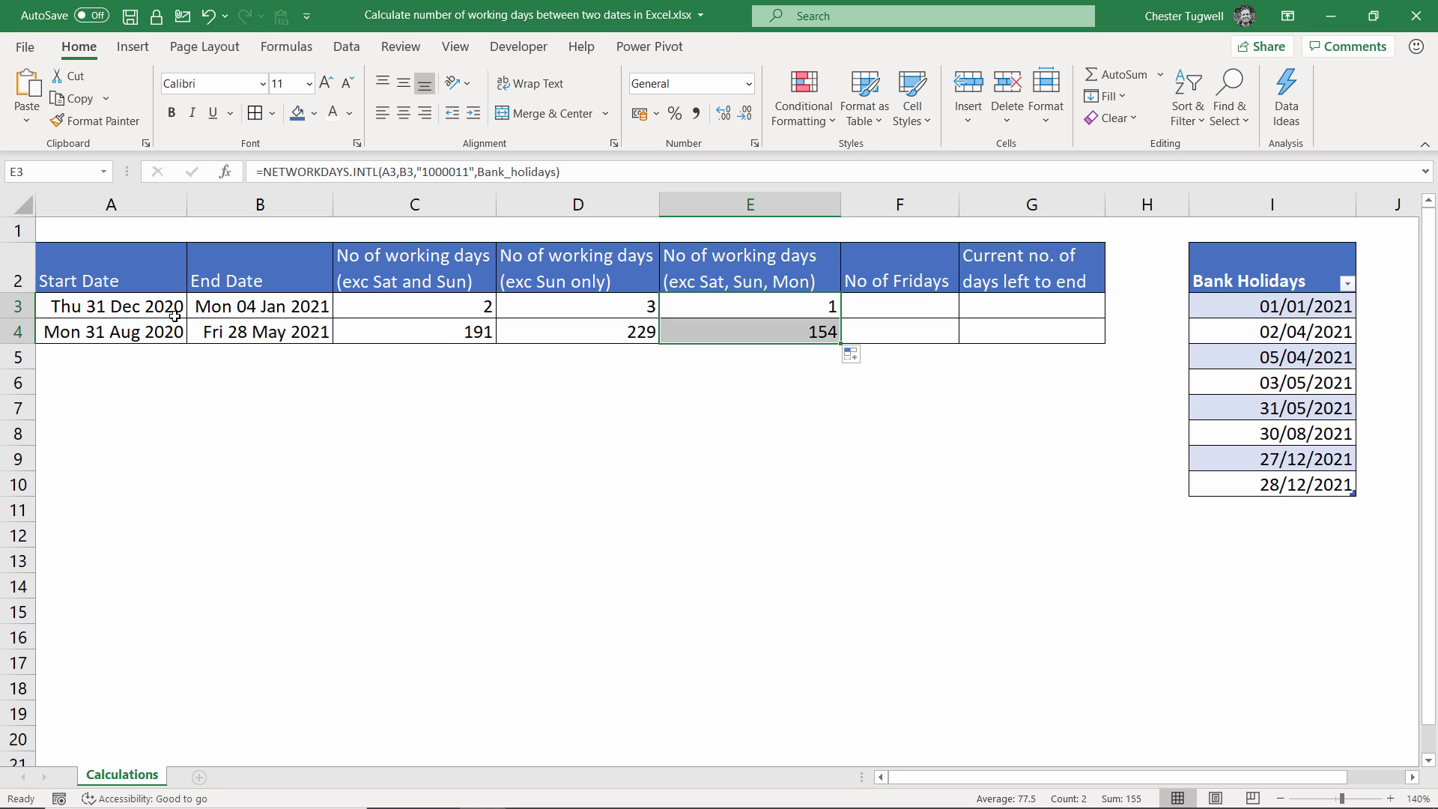
pyautogui.press('Right')
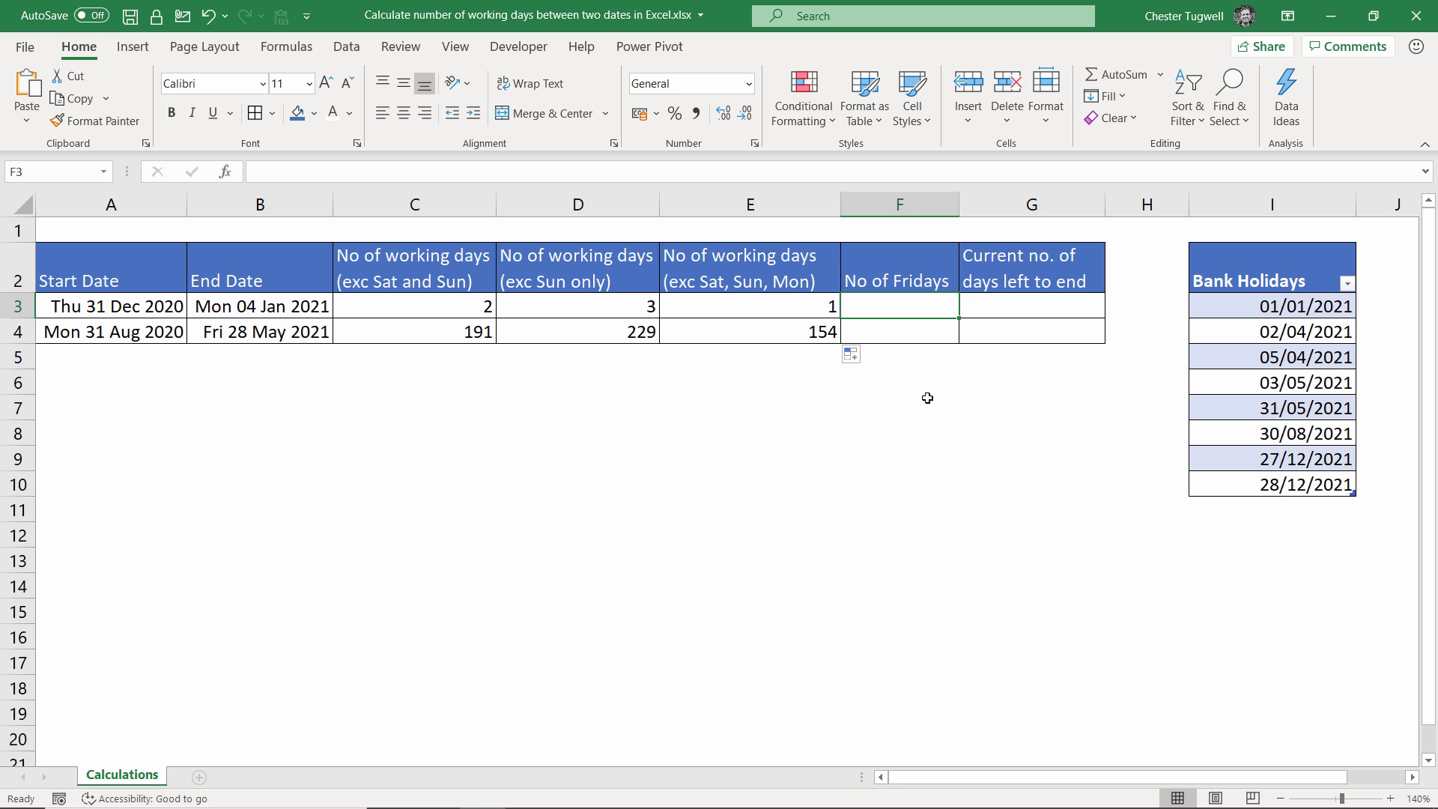
# Step: Enter =NETWORKDAYS.INTL(A3,B3,"1111011") in F3 to count Fridays, giving 1
pyautogui.write('=net')
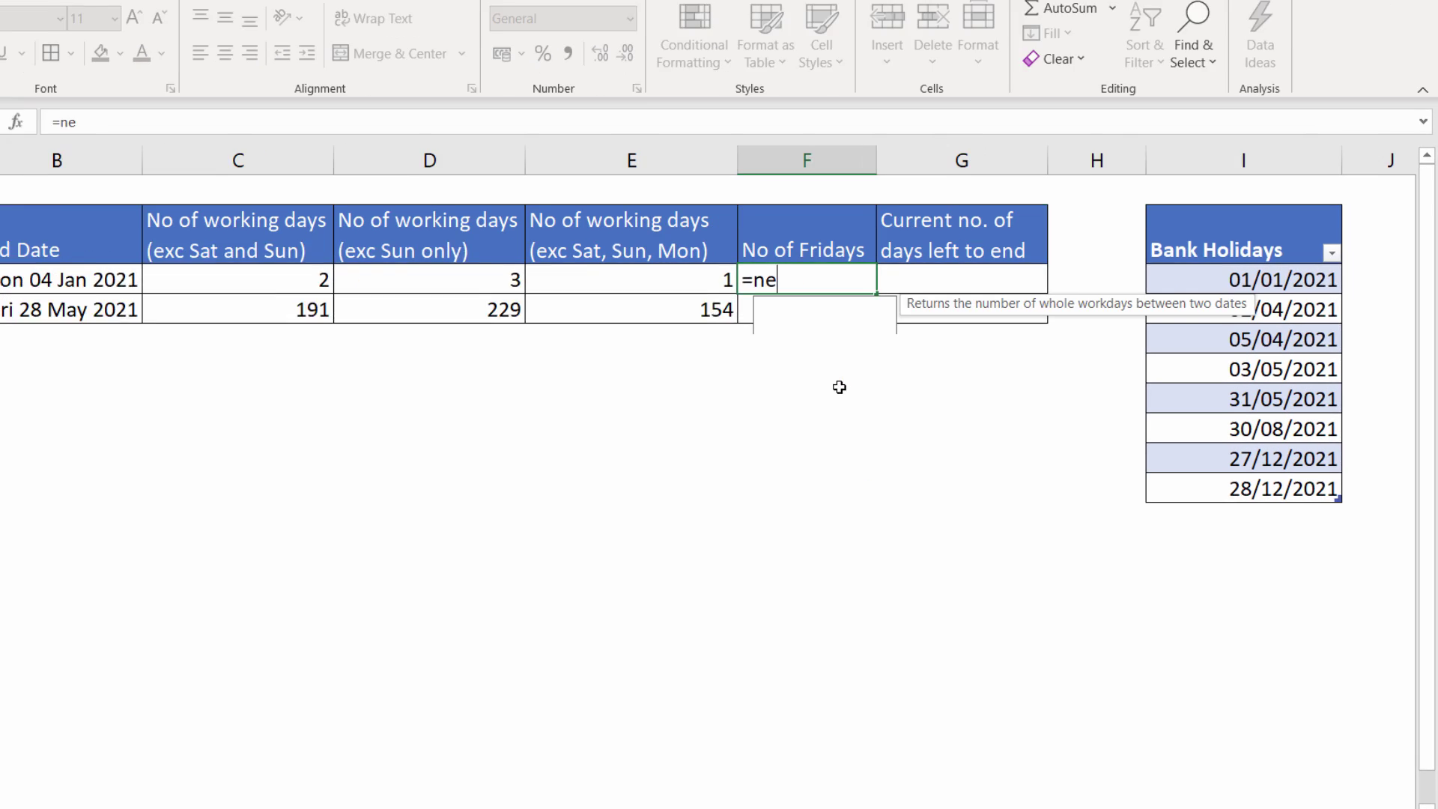
pyautogui.doubleClick(915, 346)
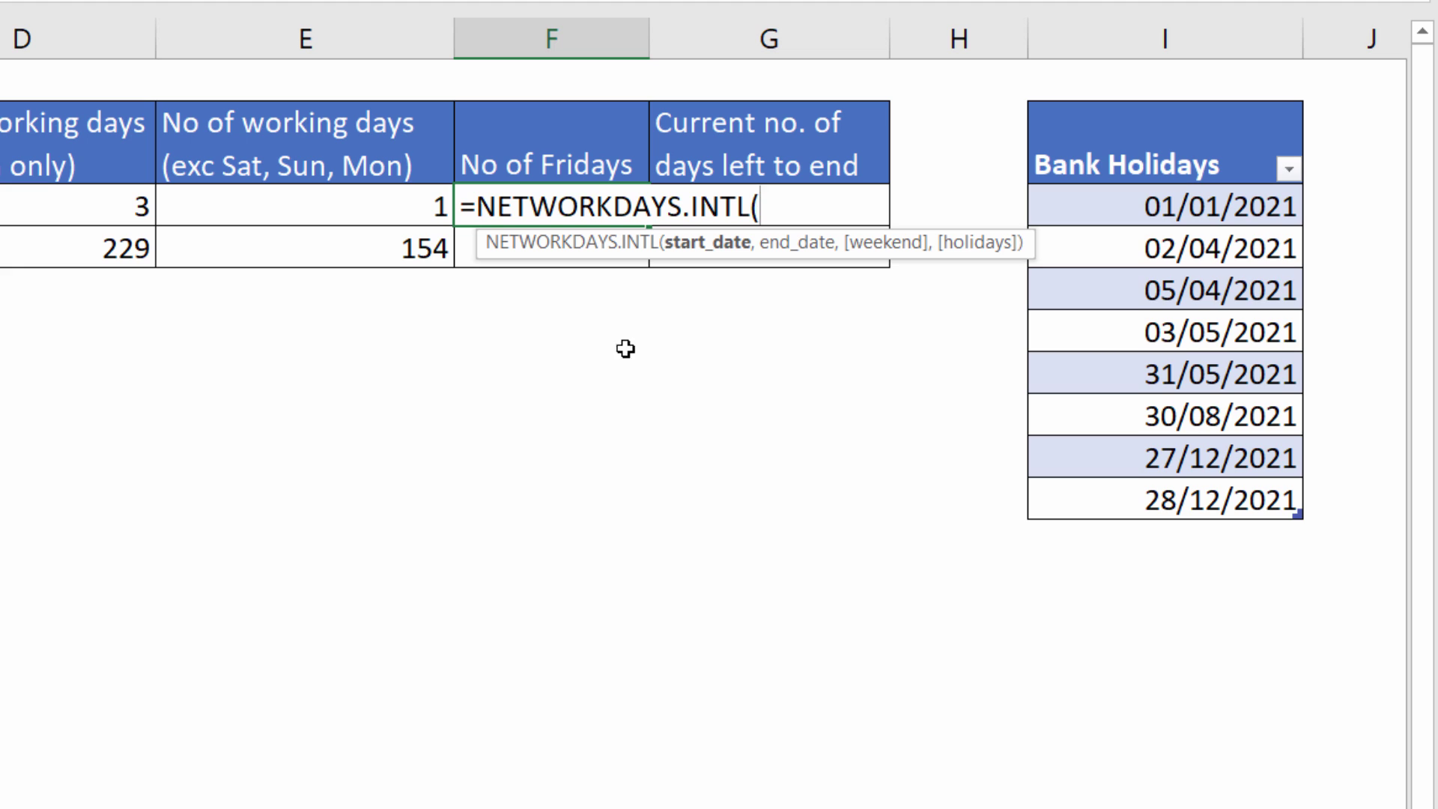
pyautogui.write('A3')
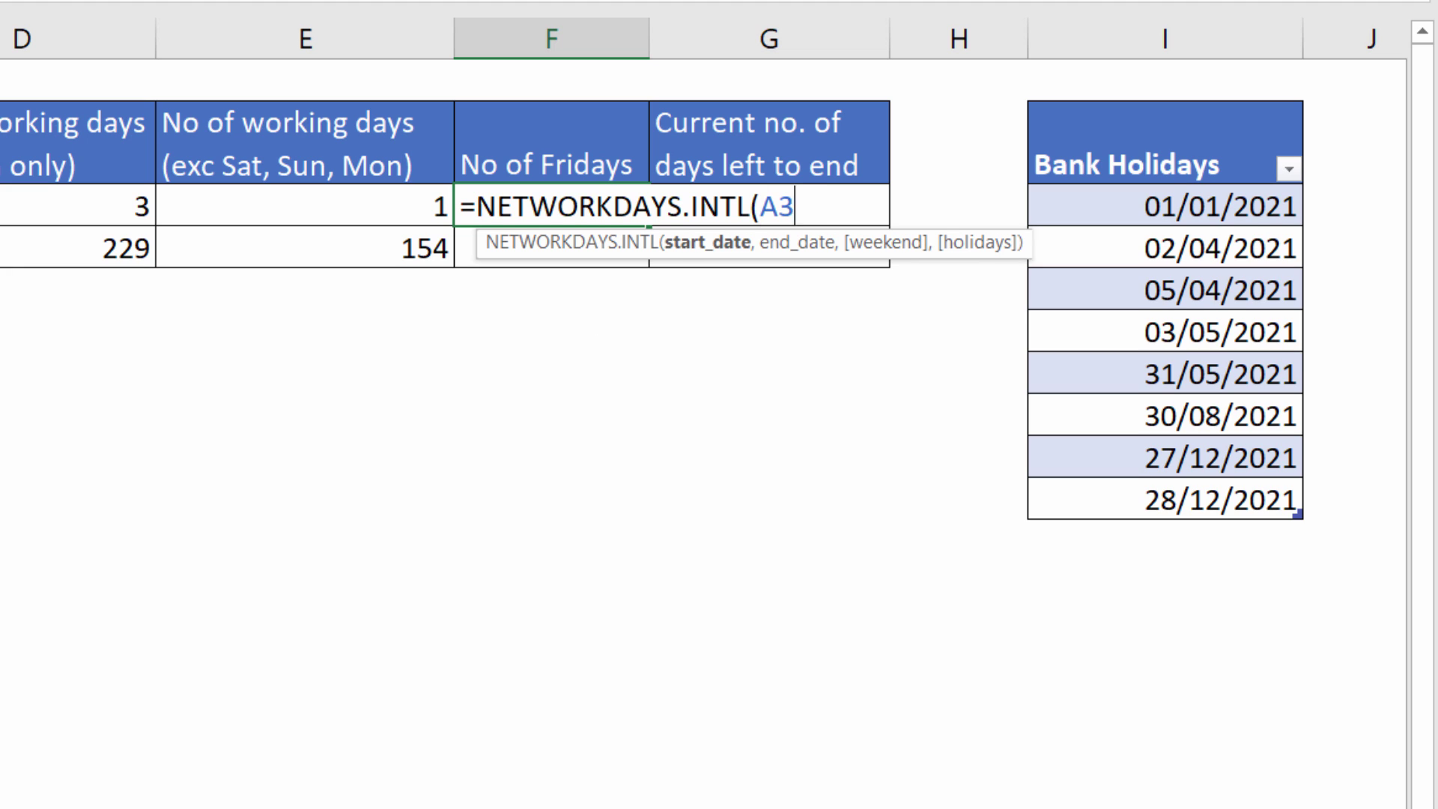
pyautogui.write(',B3,')
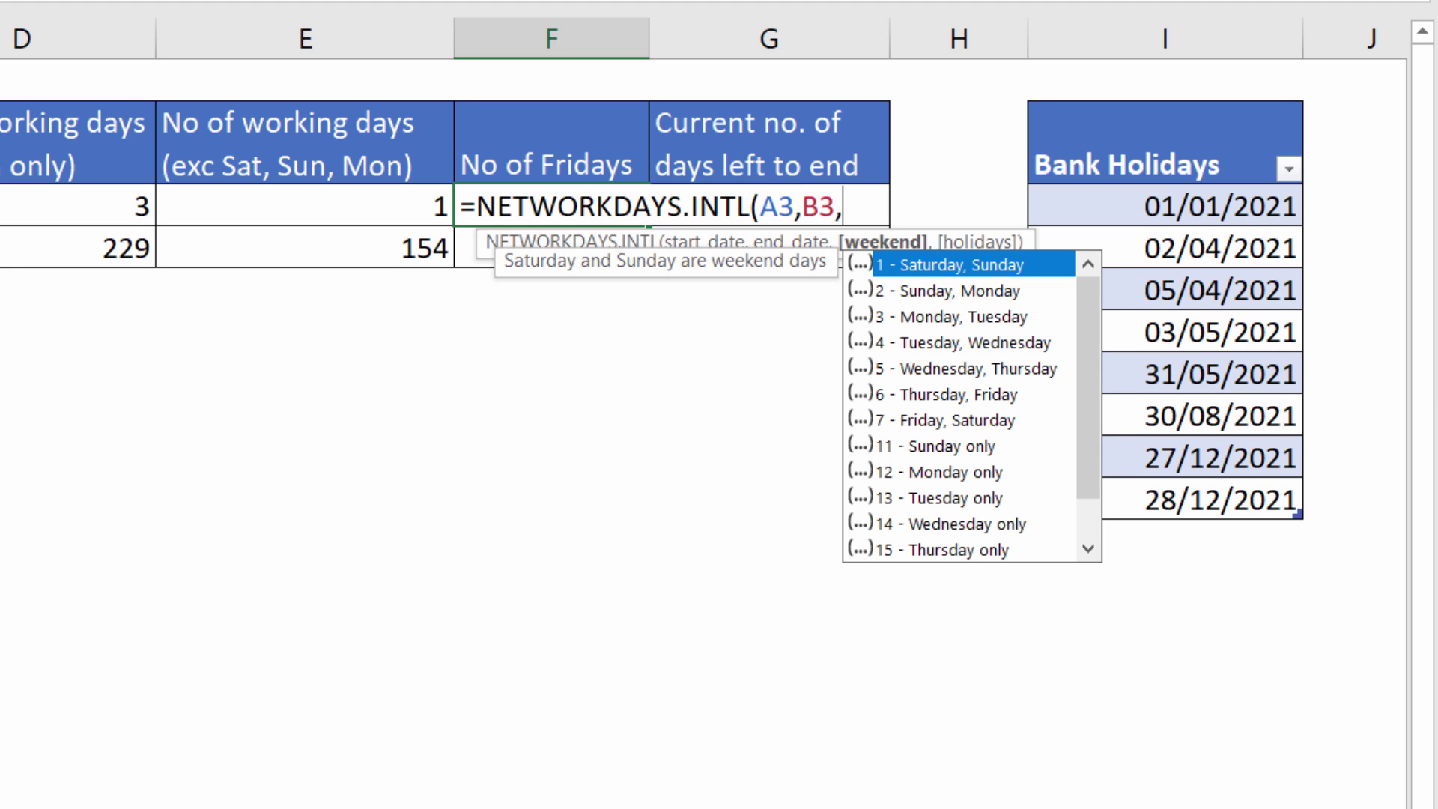
pyautogui.write('"111')
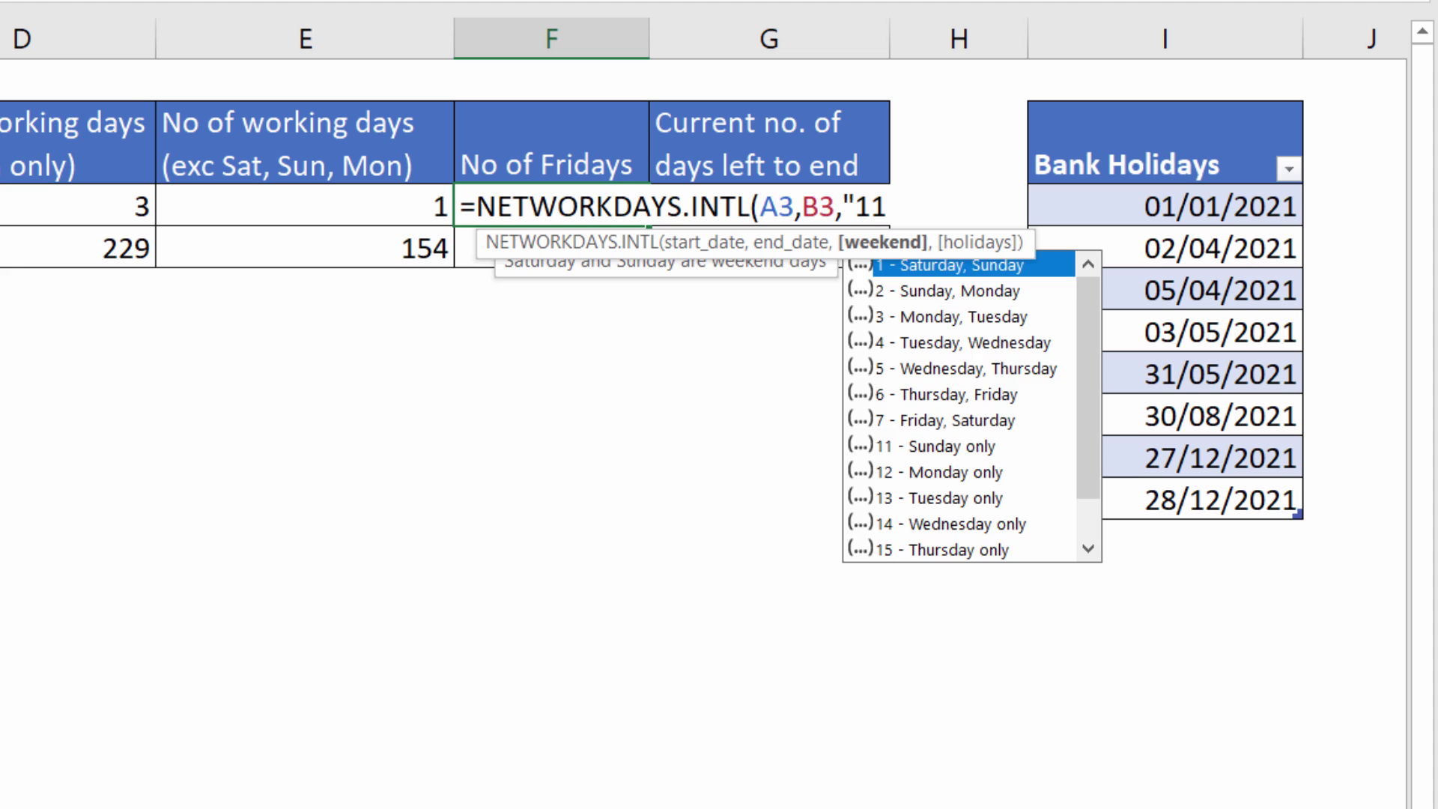
pyautogui.write('11')
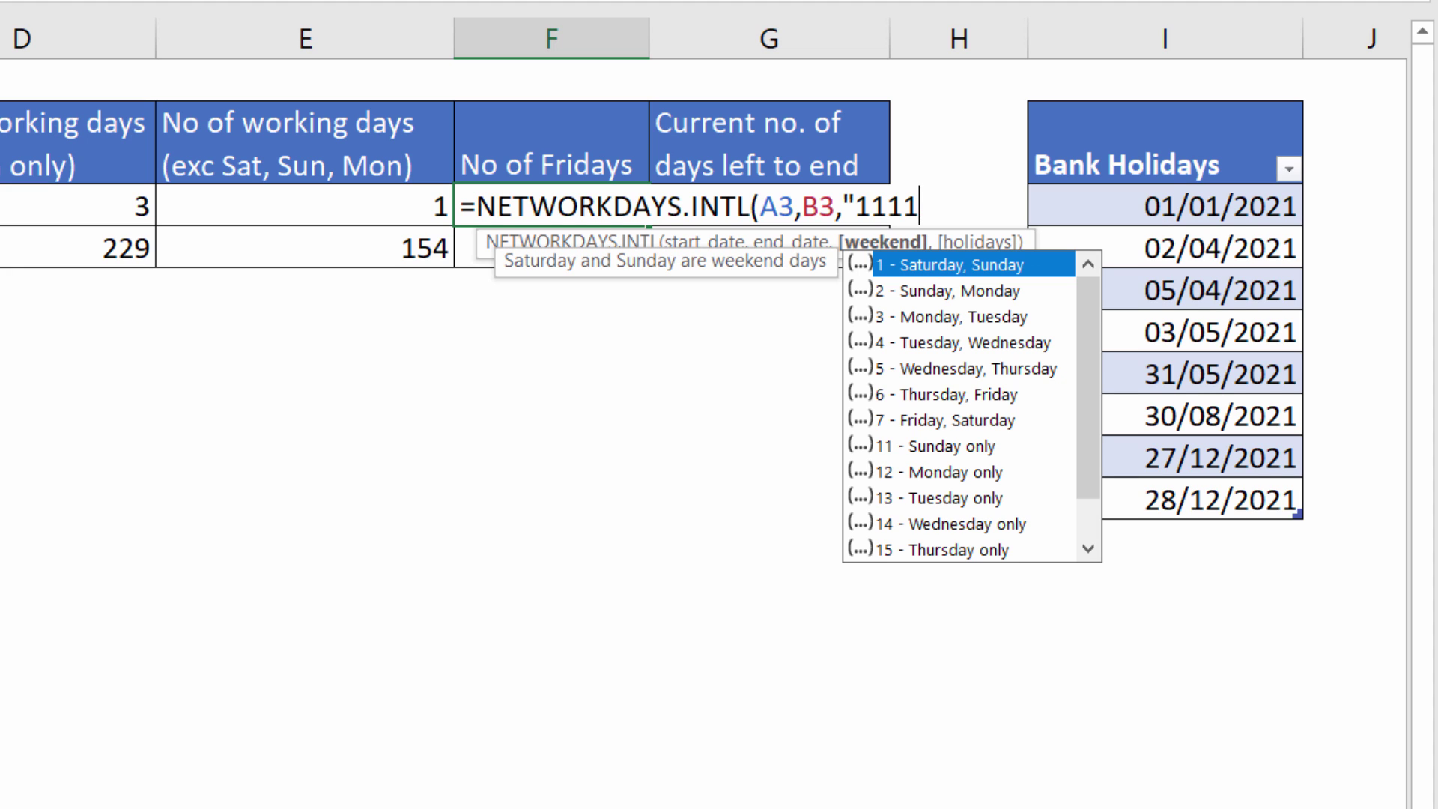
pyautogui.write('011")')
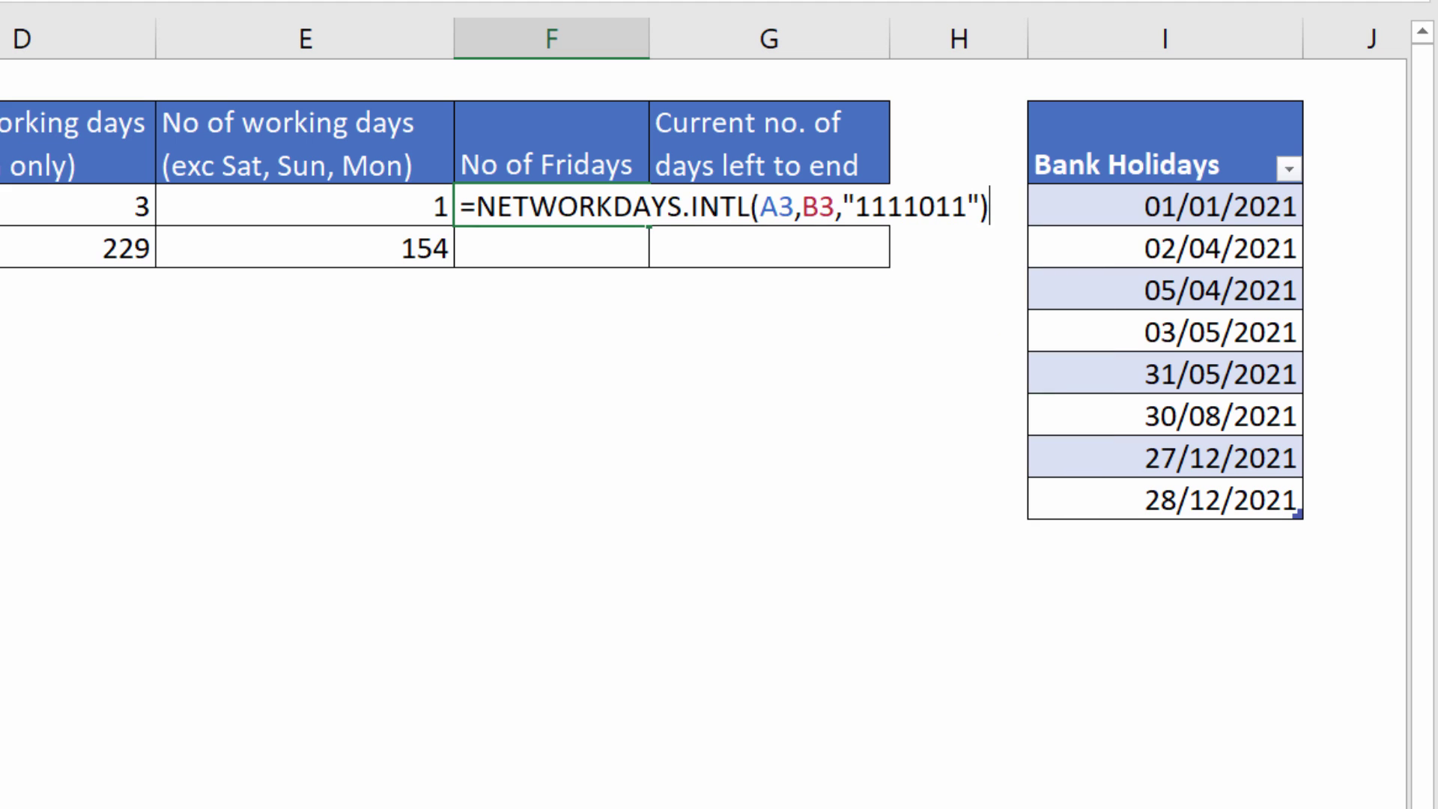
pyautogui.press('Return')
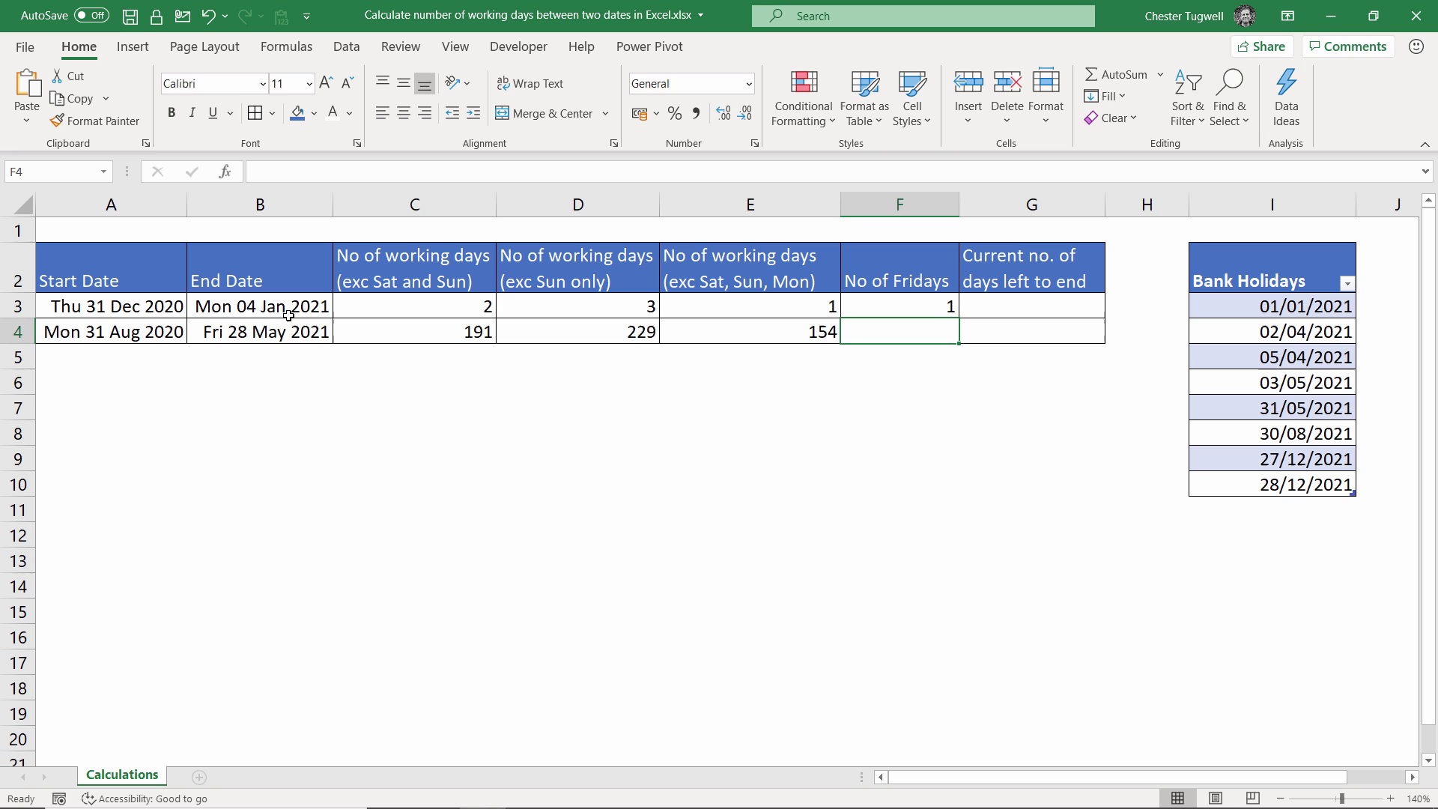
# Step: Add Bank_holidays as the holidays argument in F3 and fill it to F4, giving 0 and 37
pyautogui.doubleClick(930, 307)
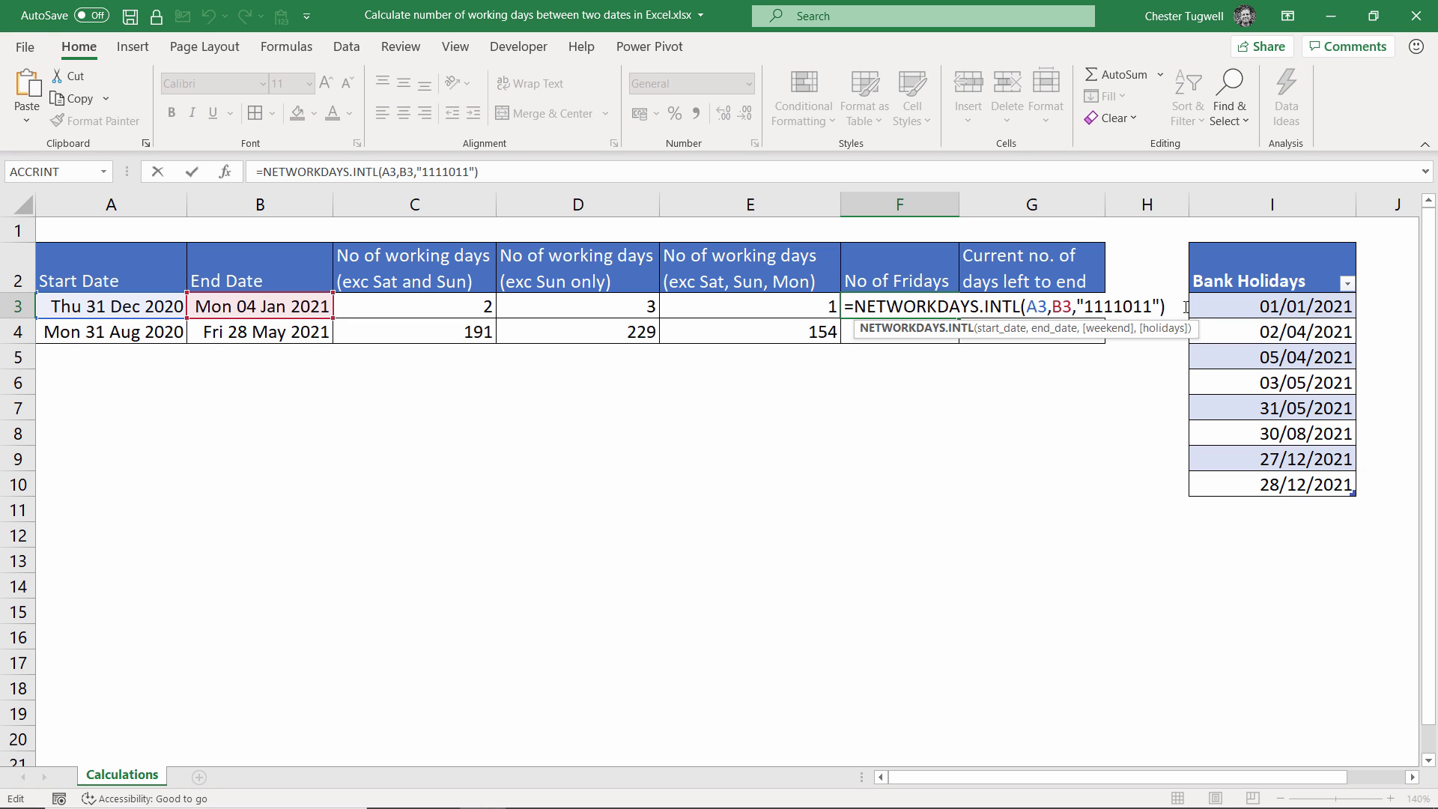
pyautogui.click(1164, 299)
pyautogui.write(',ban')
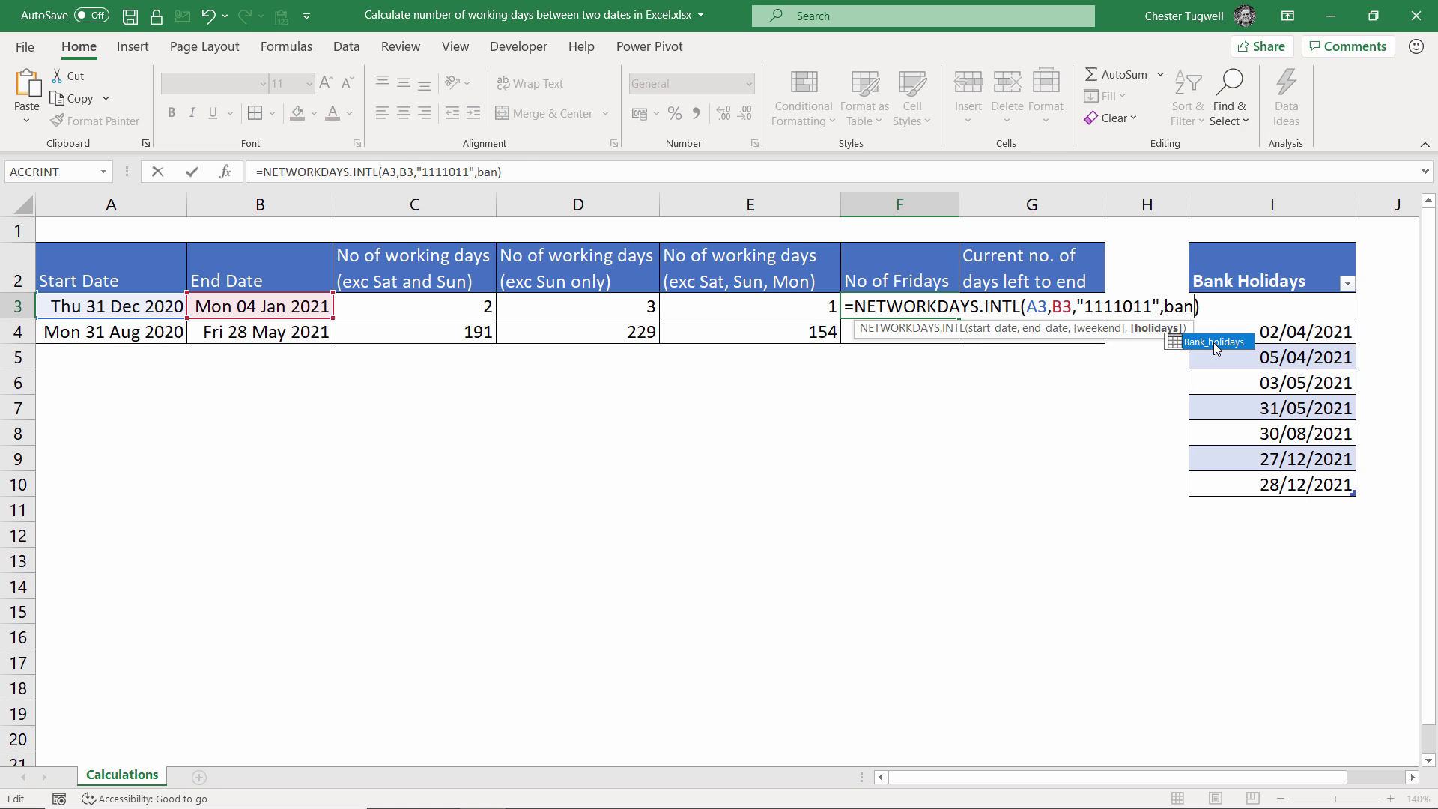
pyautogui.doubleClick(1213, 343)
pyautogui.press('Return')
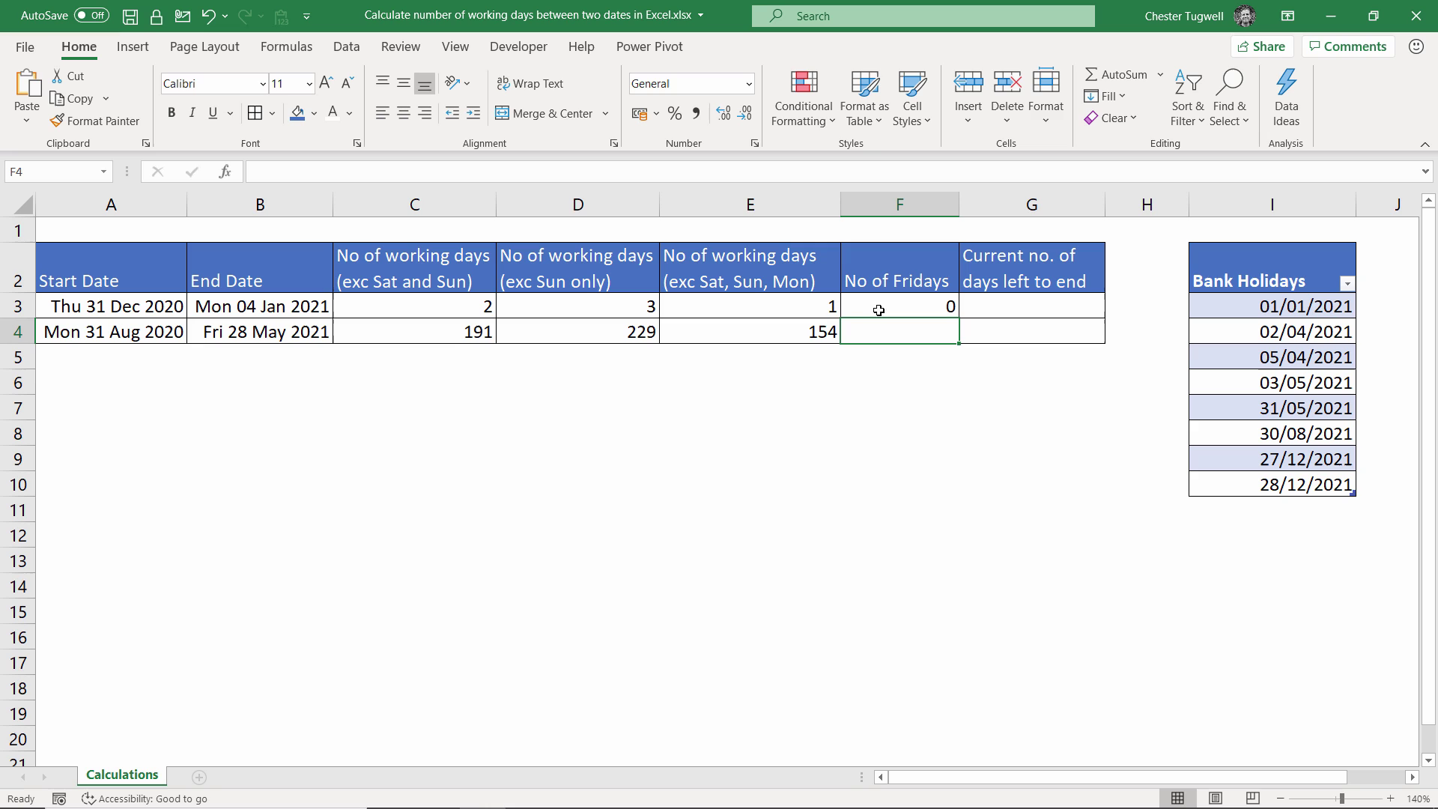
pyautogui.click(951, 308)
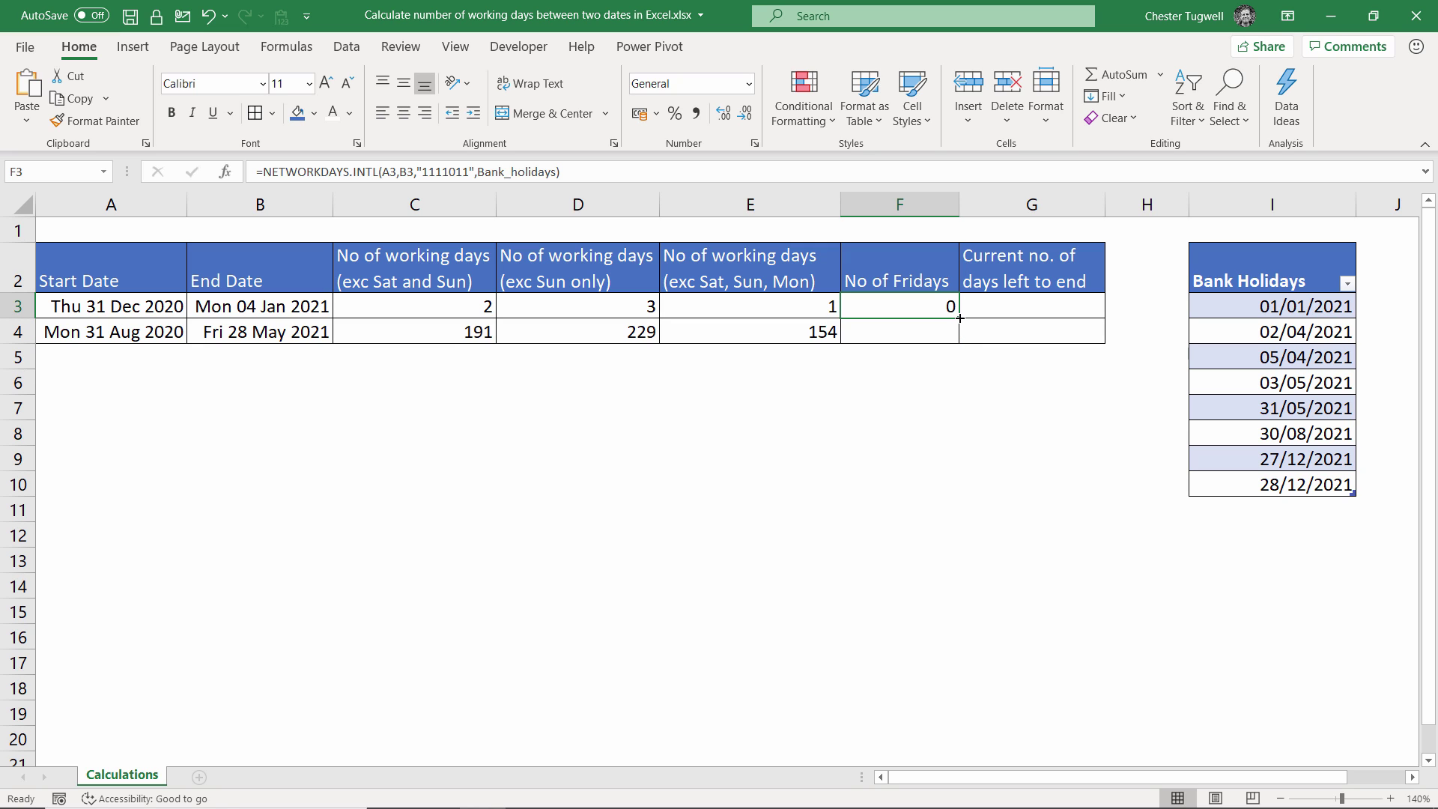
pyautogui.moveTo(959, 318); pyautogui.dragTo(953, 346)
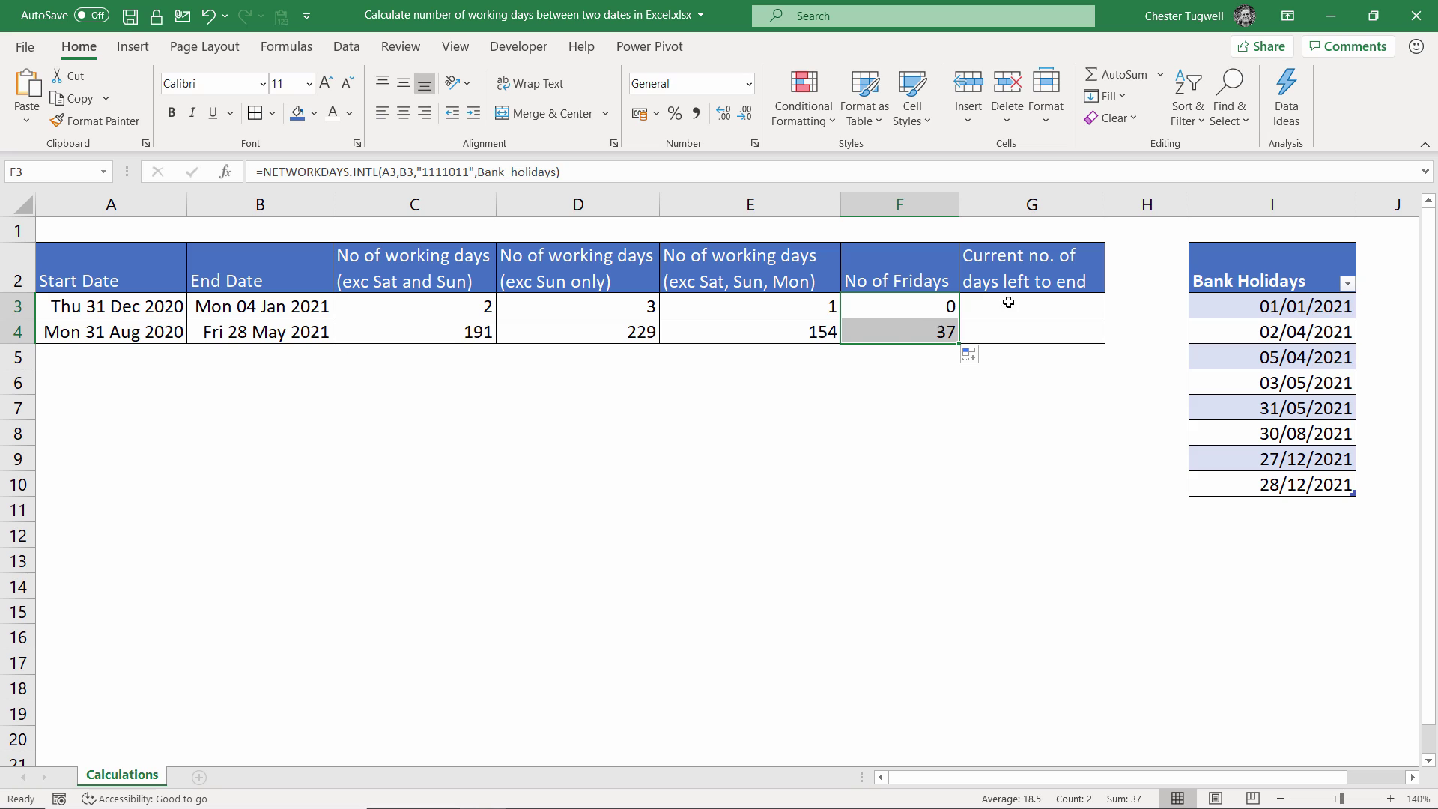
pyautogui.press('Down')
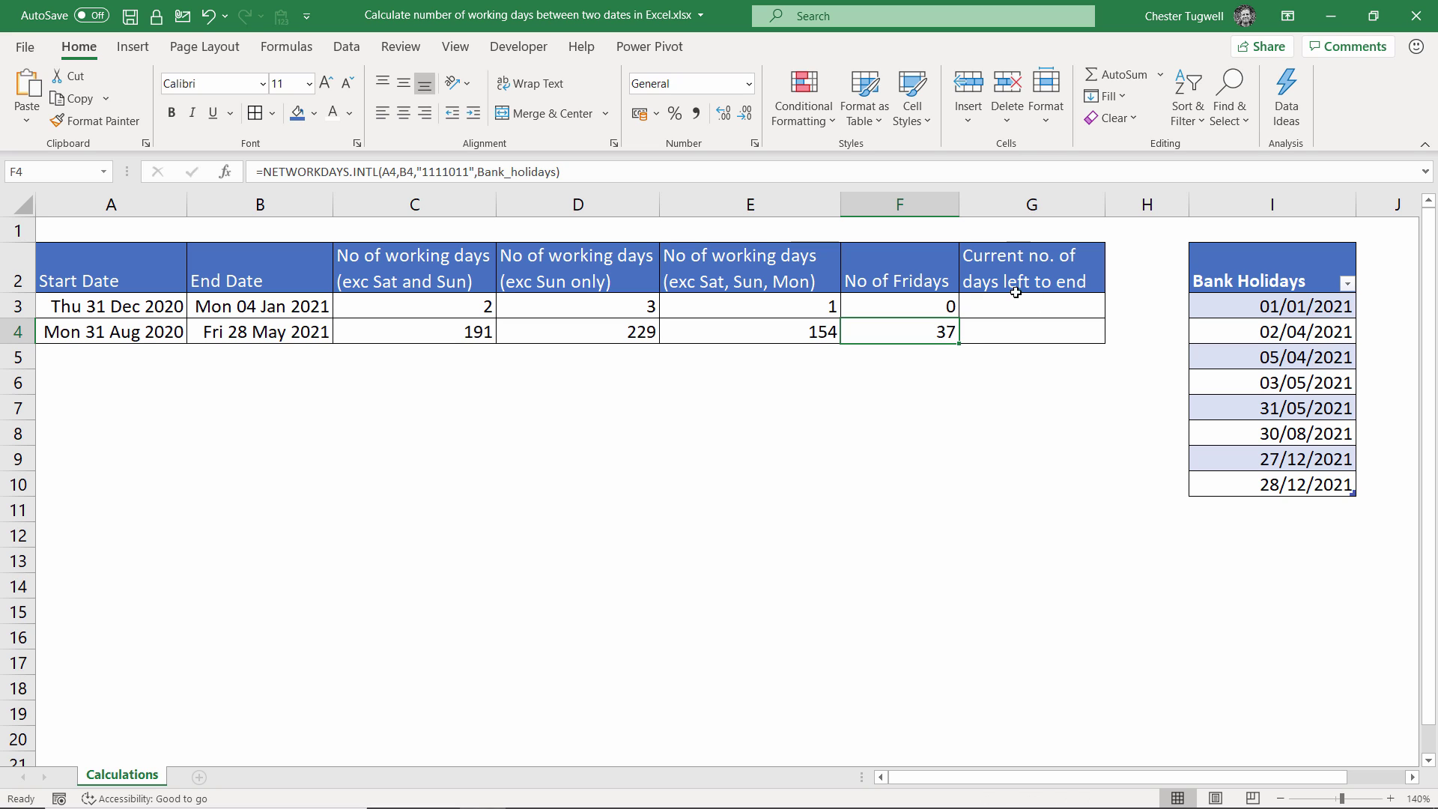
# Step: Enter =NETWORKDAYS(TODAY(),B4,Bank_holidays) in G4, returning 84 working days left
pyautogui.click(263, 333)
pyautogui.click(977, 328)
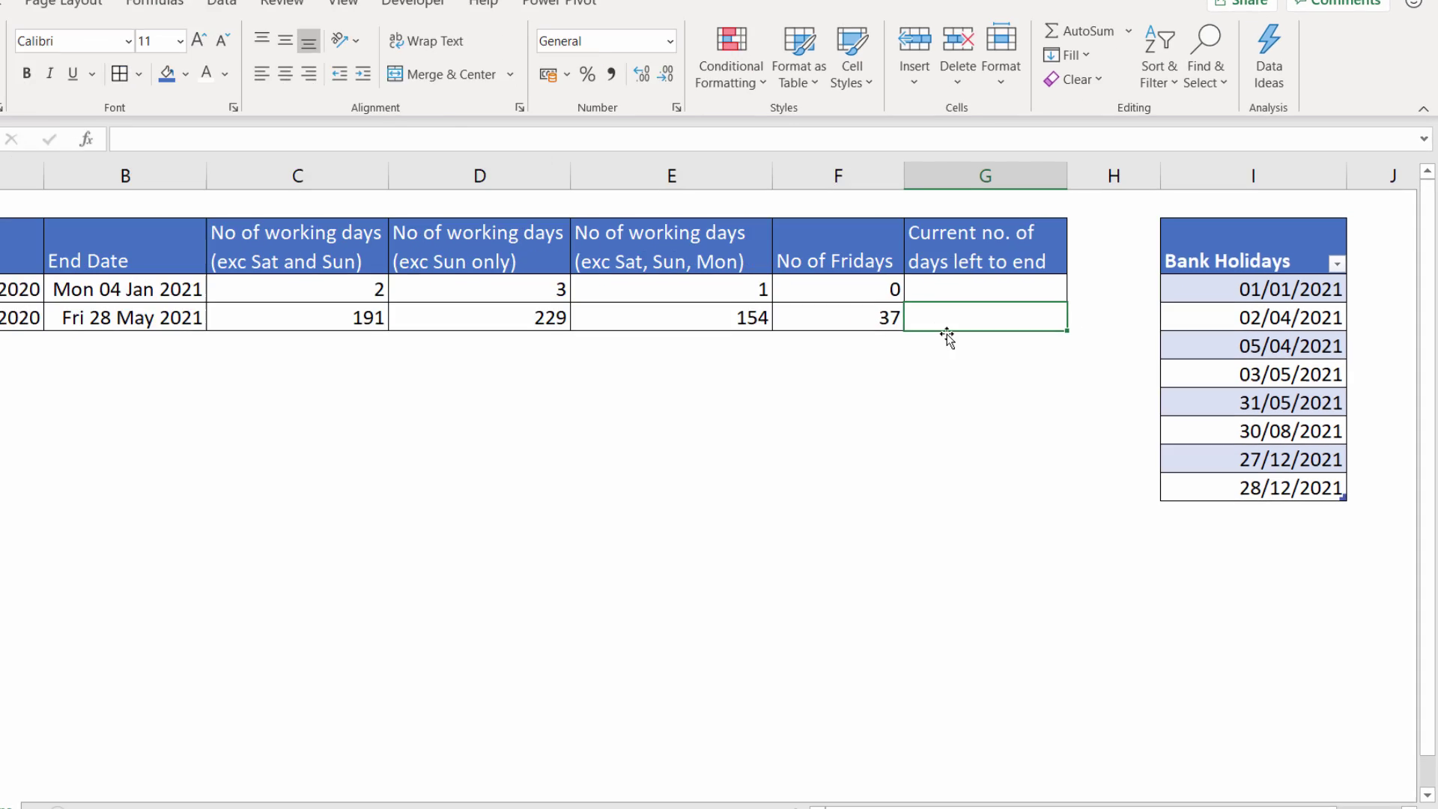
pyautogui.write('=n')
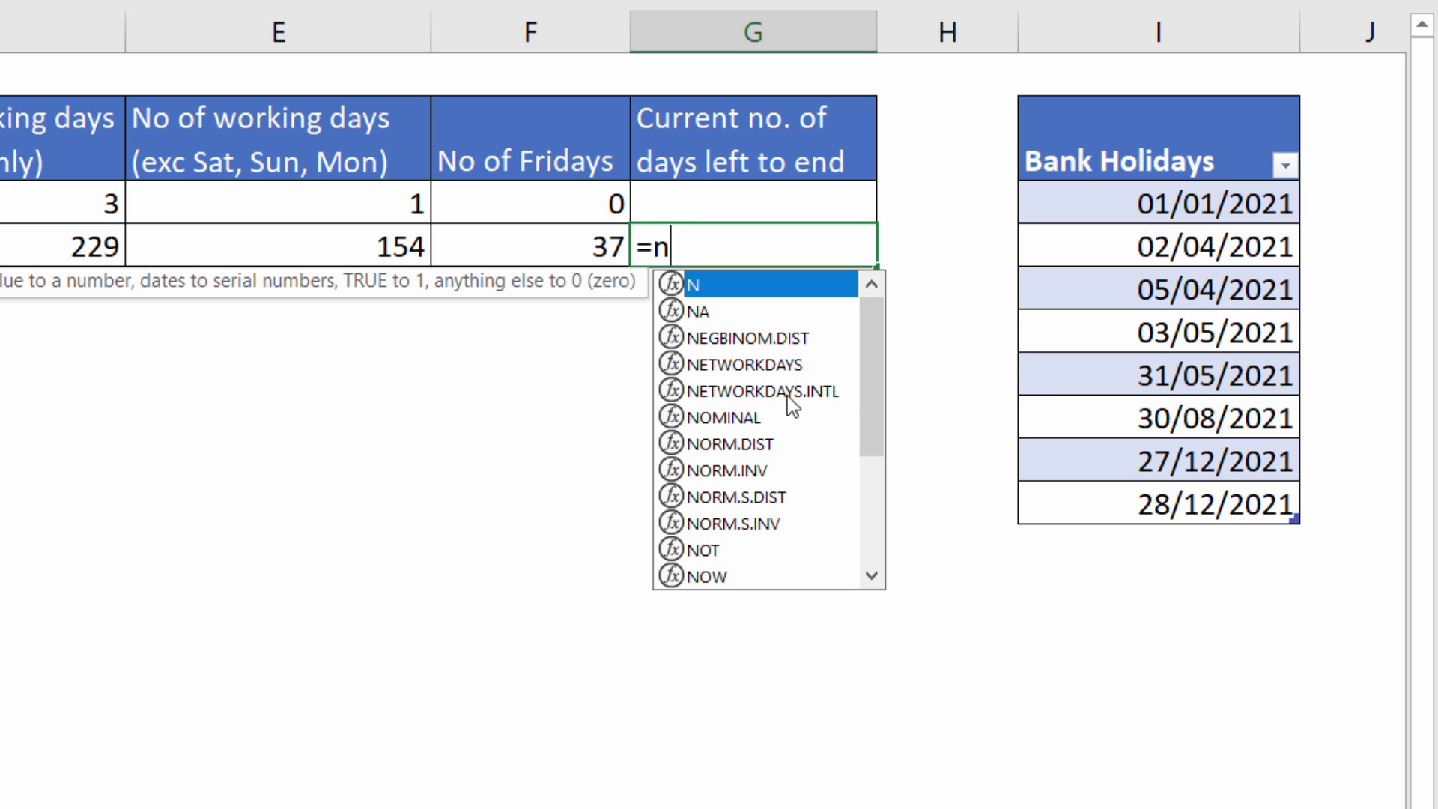
pyautogui.doubleClick(748, 364)
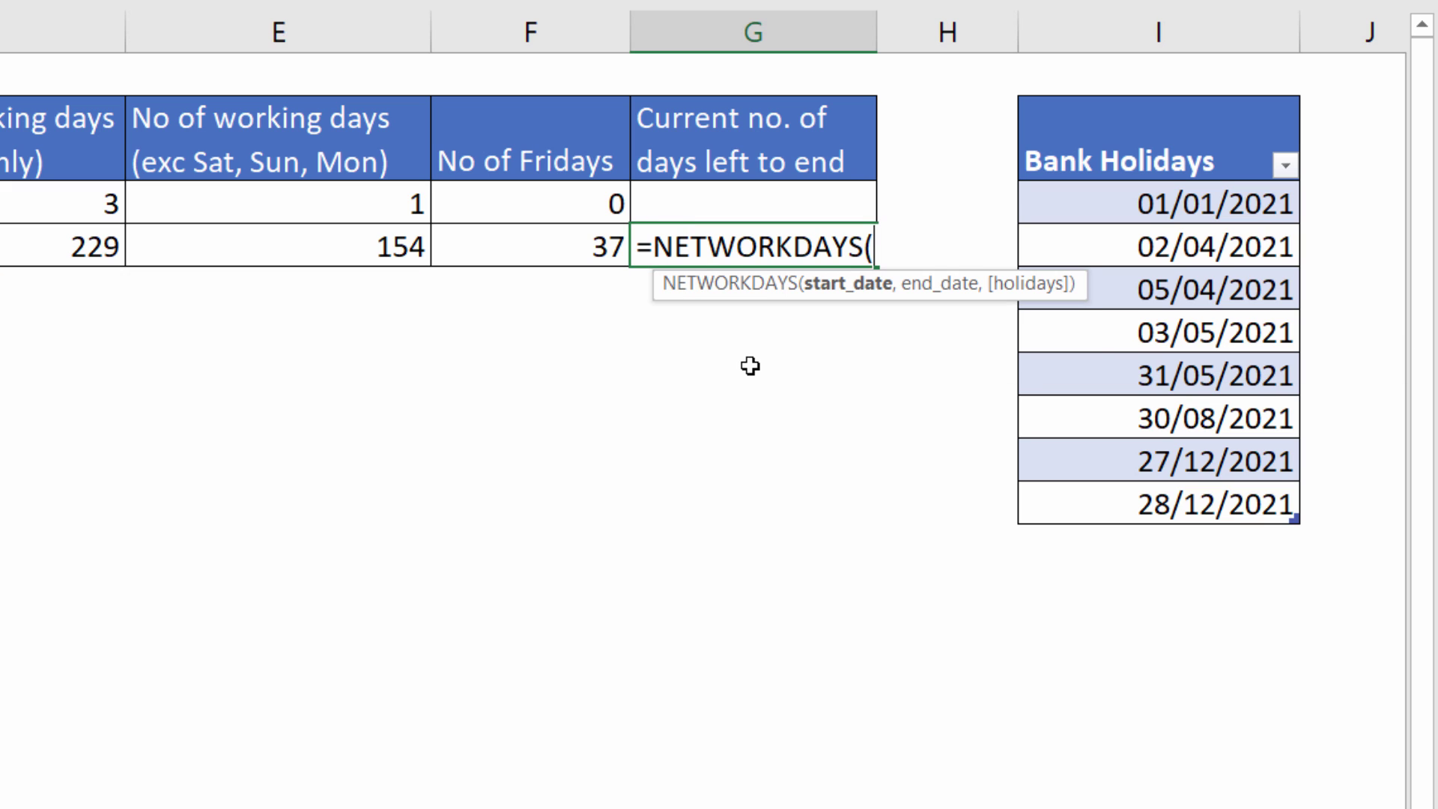
pyautogui.write('T')
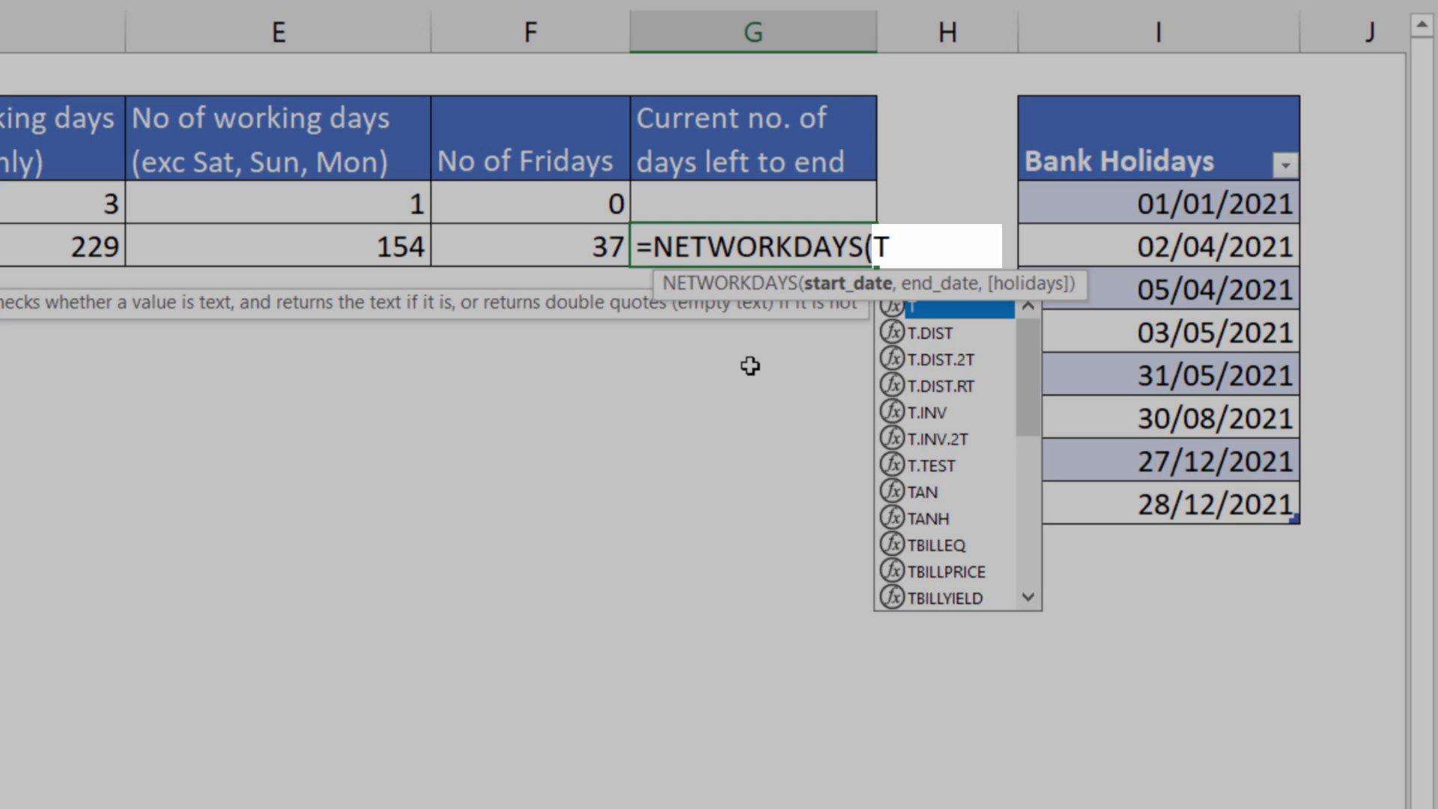
pyautogui.write('ODAY()')
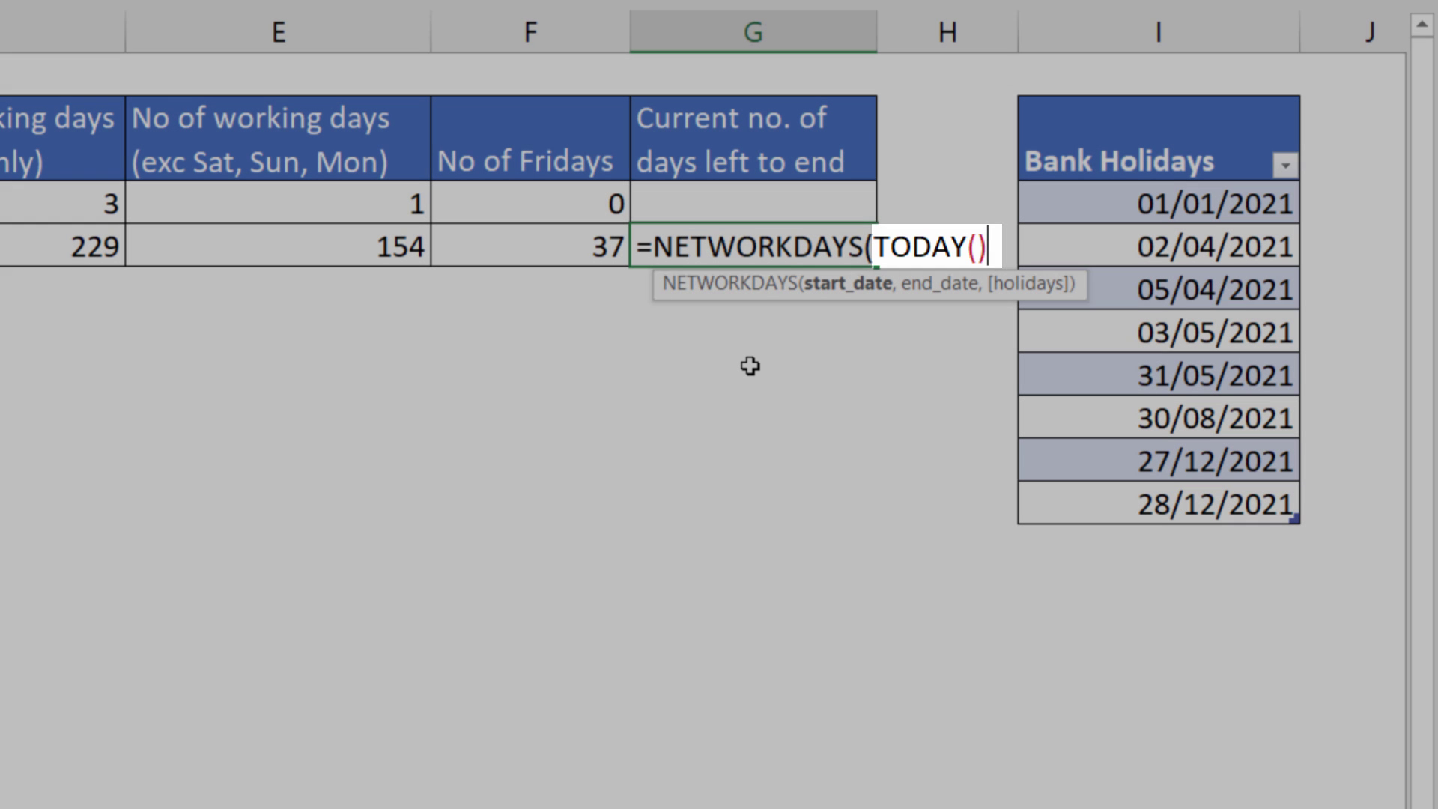
pyautogui.write(',')
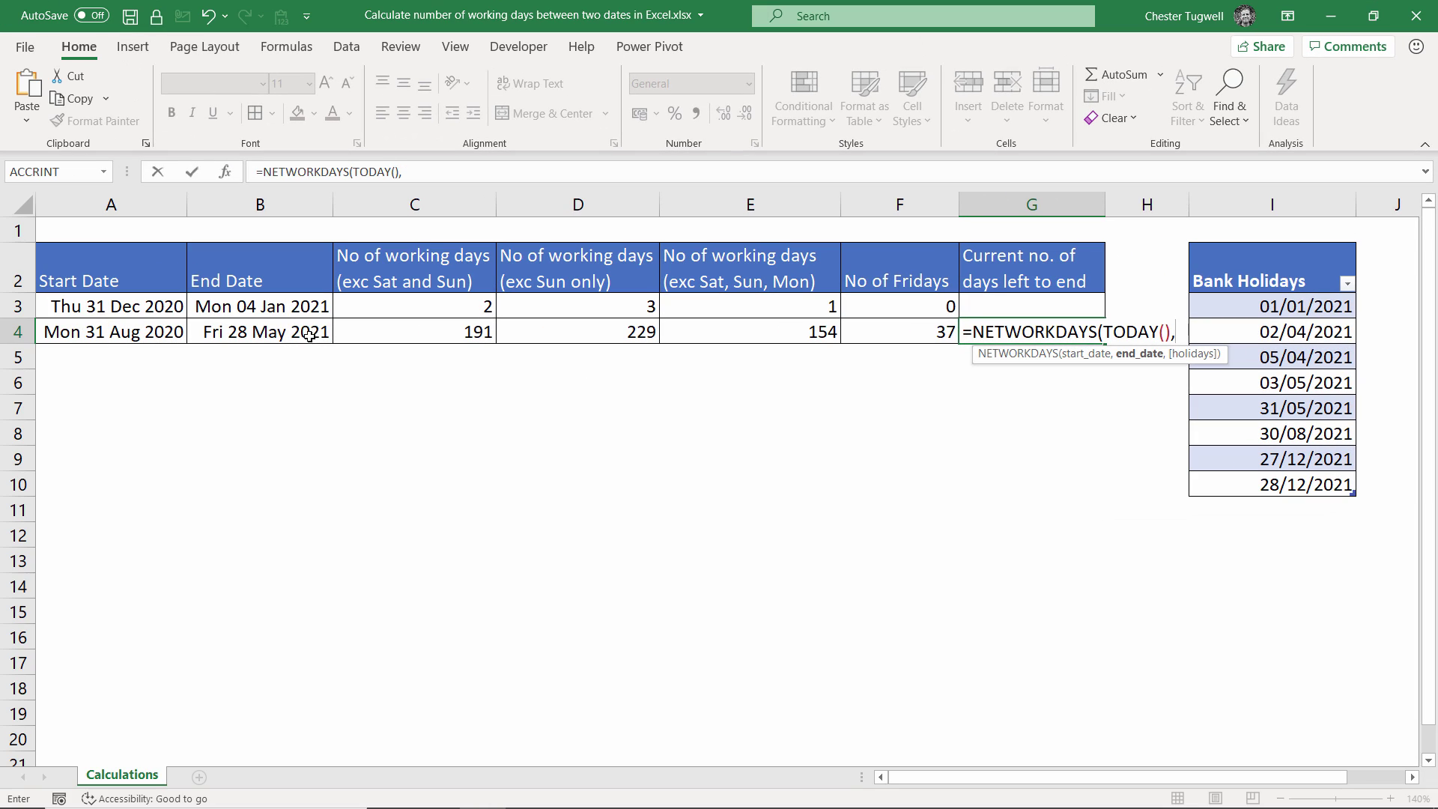
pyautogui.click(310, 332)
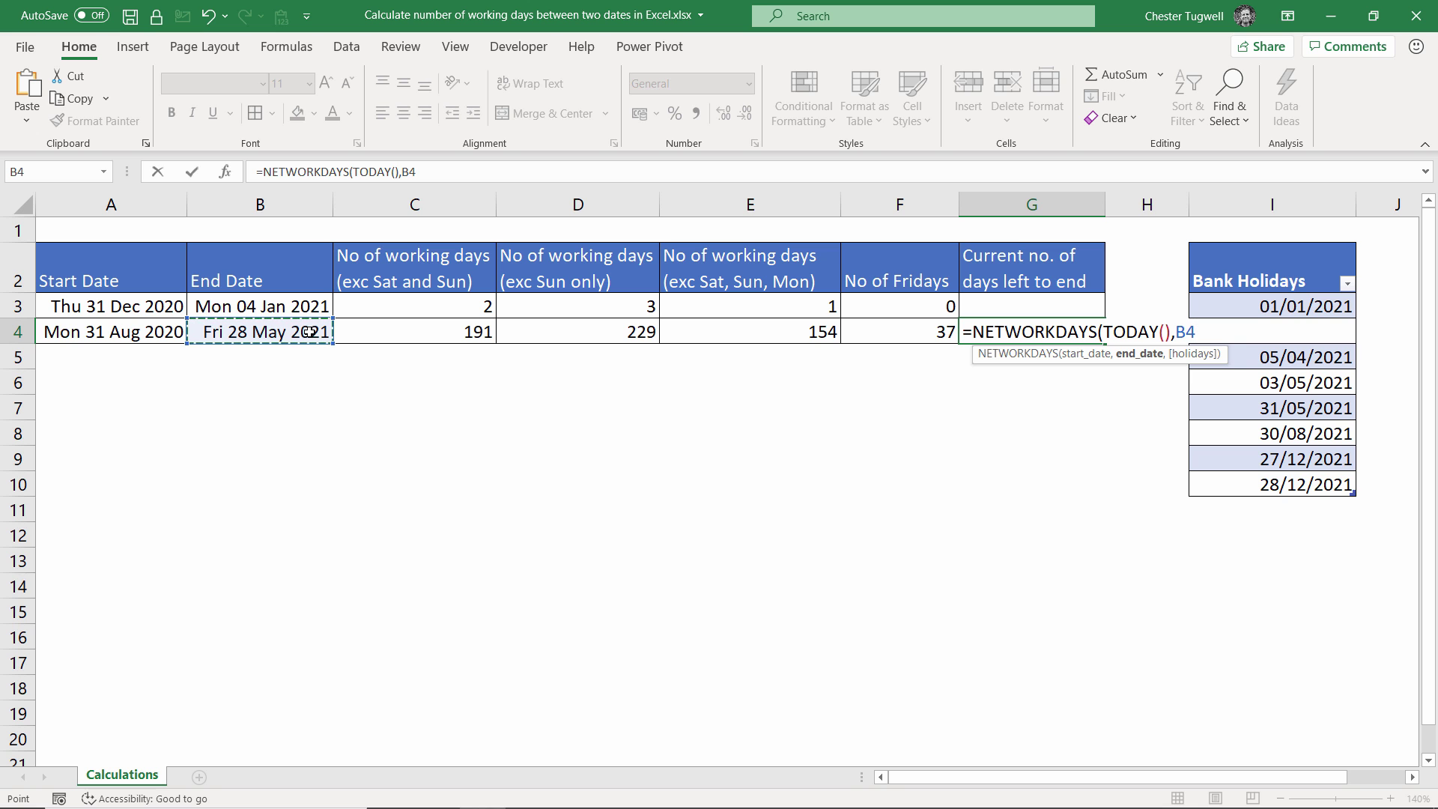
pyautogui.write(',bank')
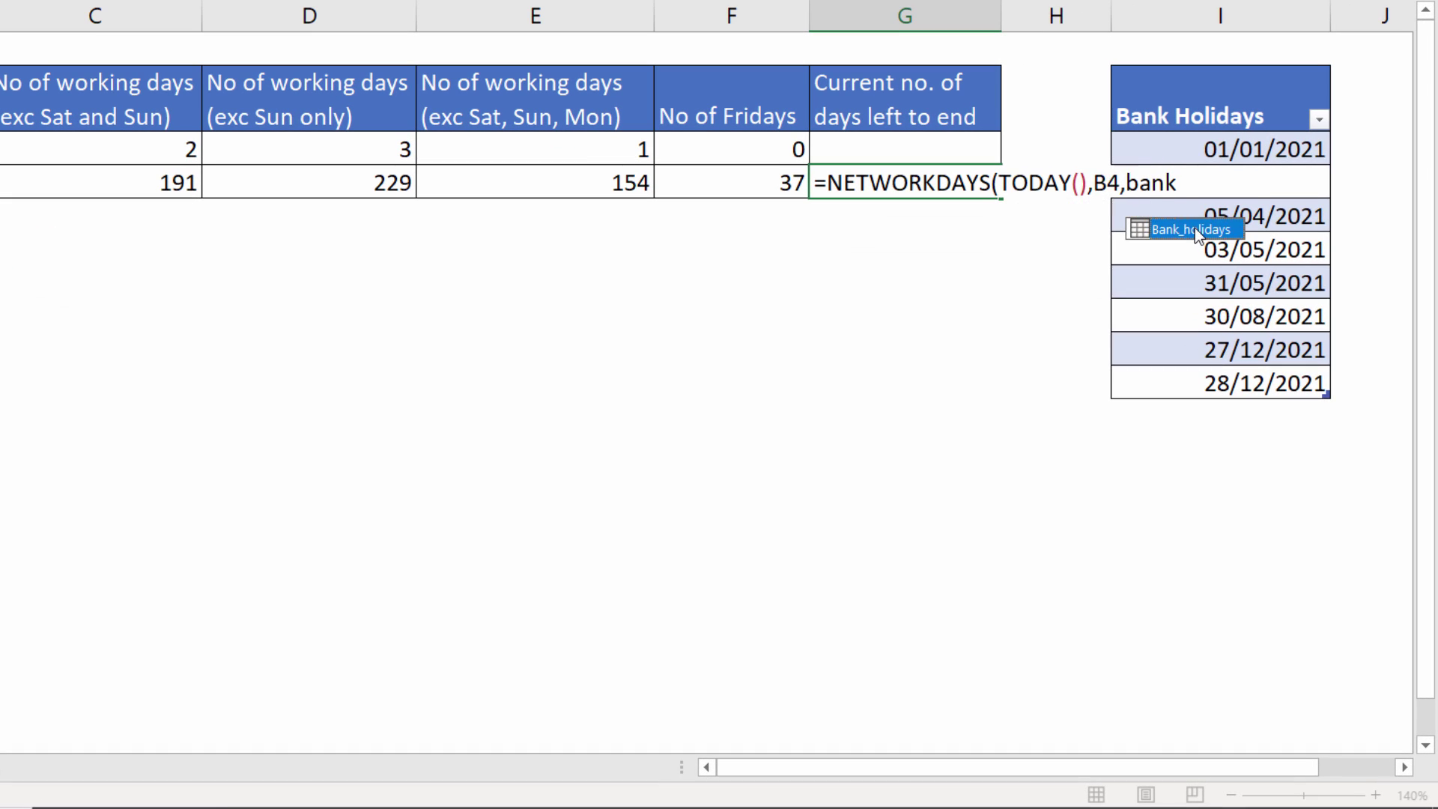
pyautogui.doubleClick(1251, 367)
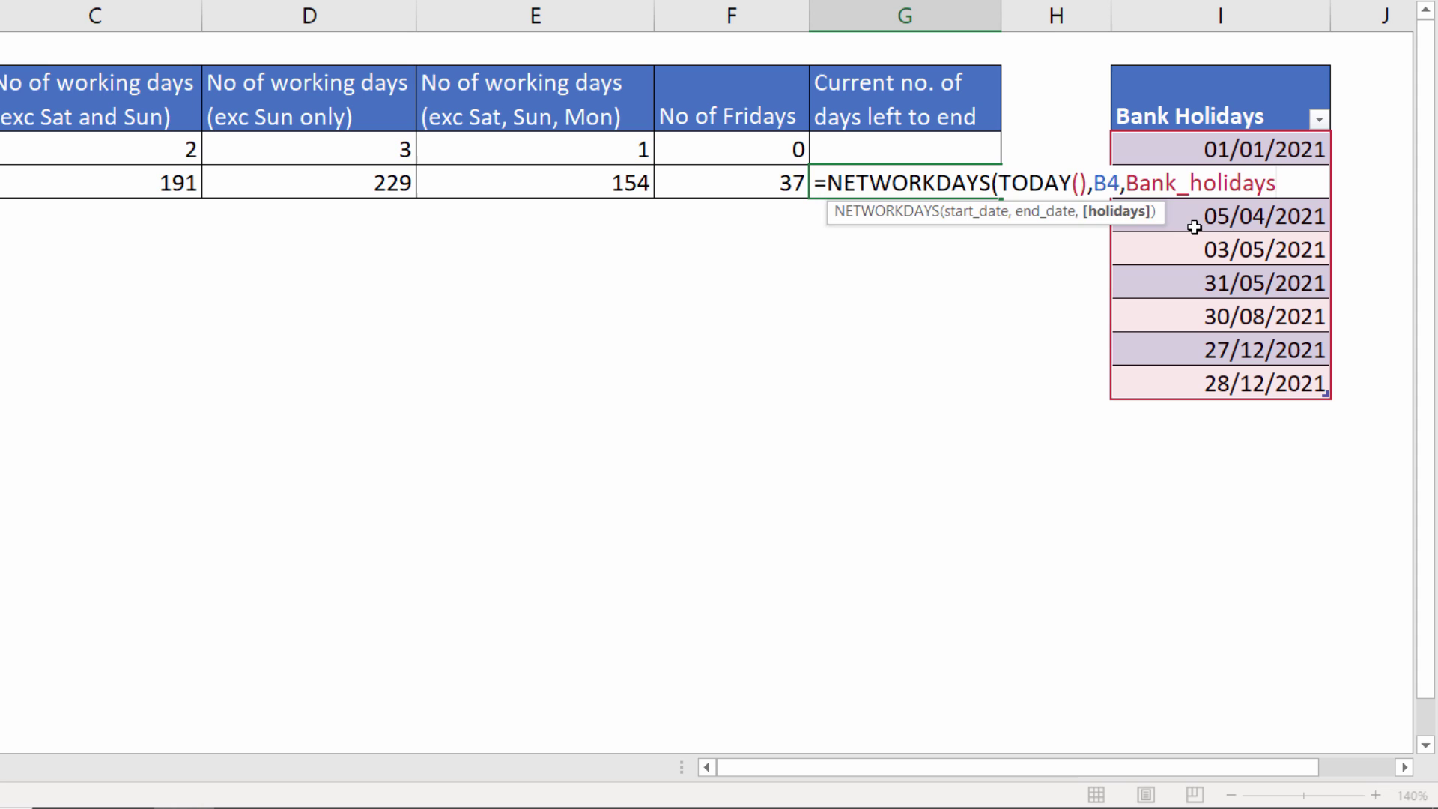
pyautogui.write(')')
pyautogui.press('Return')
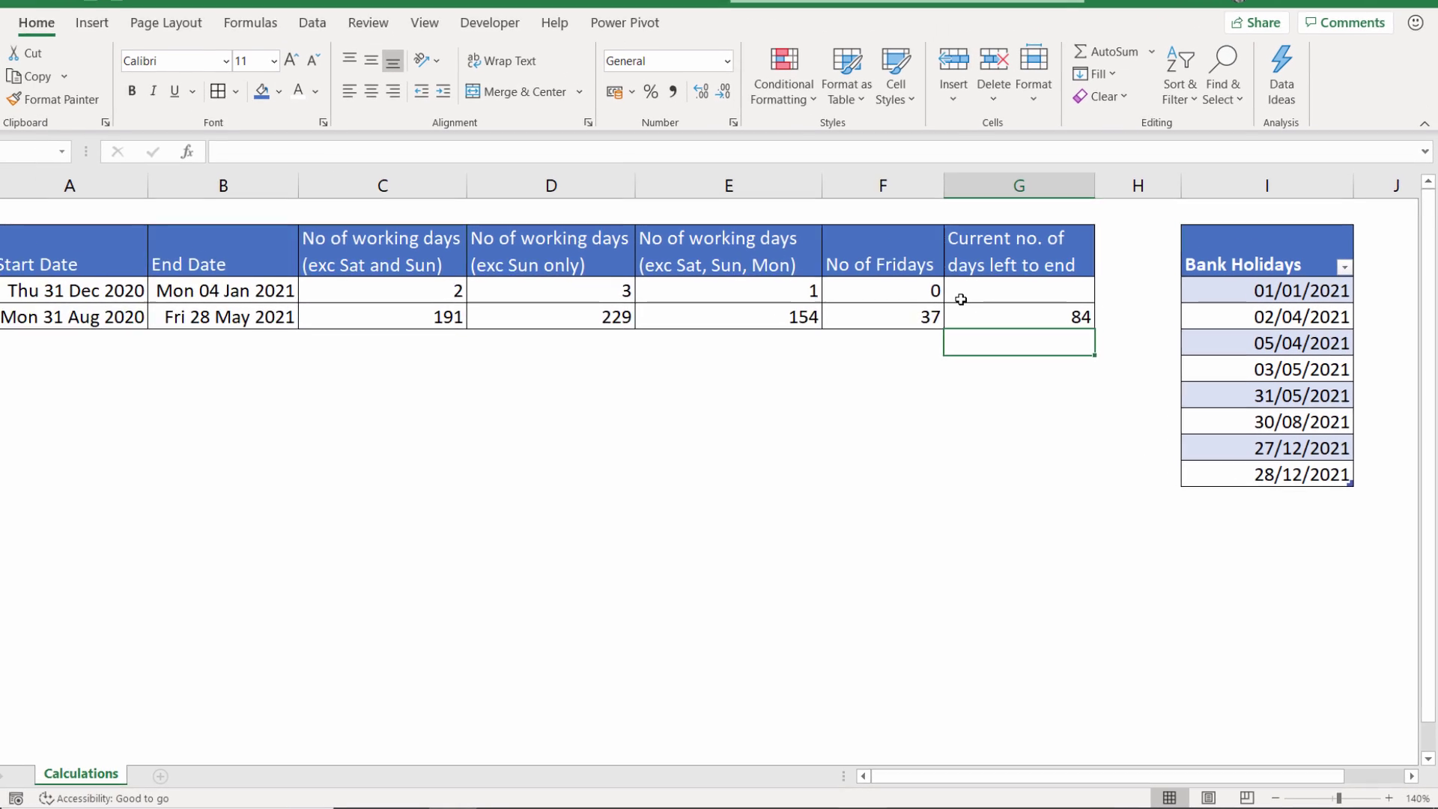
pyautogui.click(960, 182)
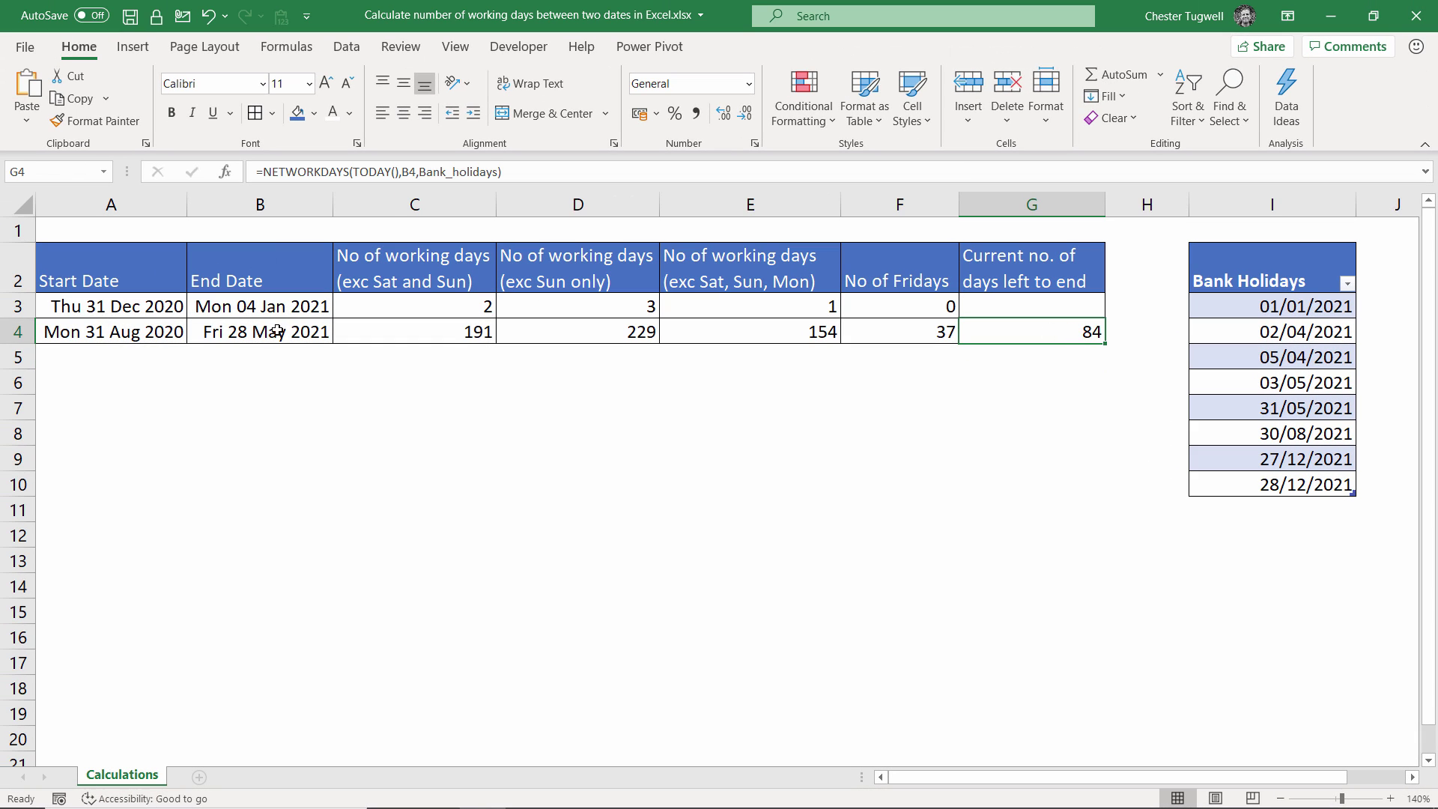